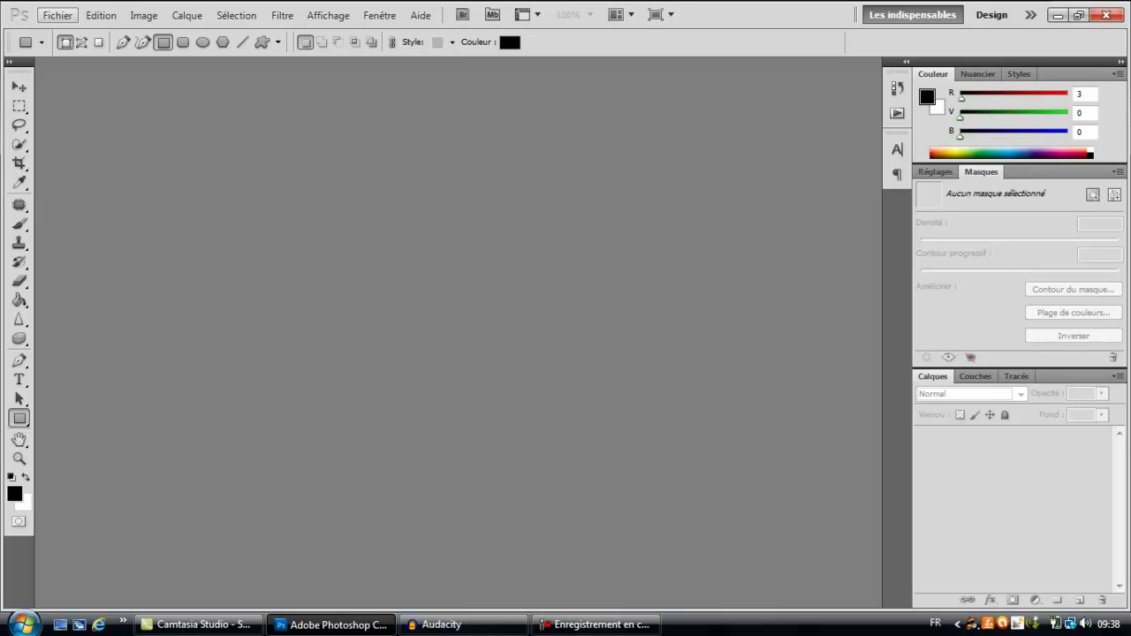
# Start a new document and choose pixels as the unit for its dimensions.
pyautogui.click(57, 15)
pyautogui.click(77, 33)
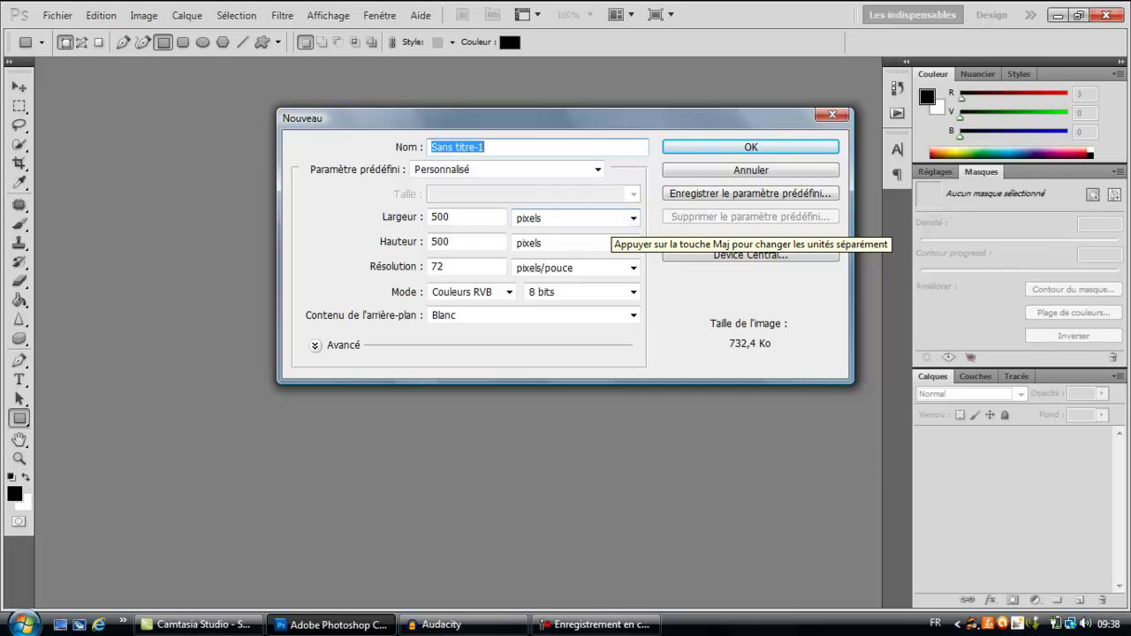
pyautogui.click(632, 218)
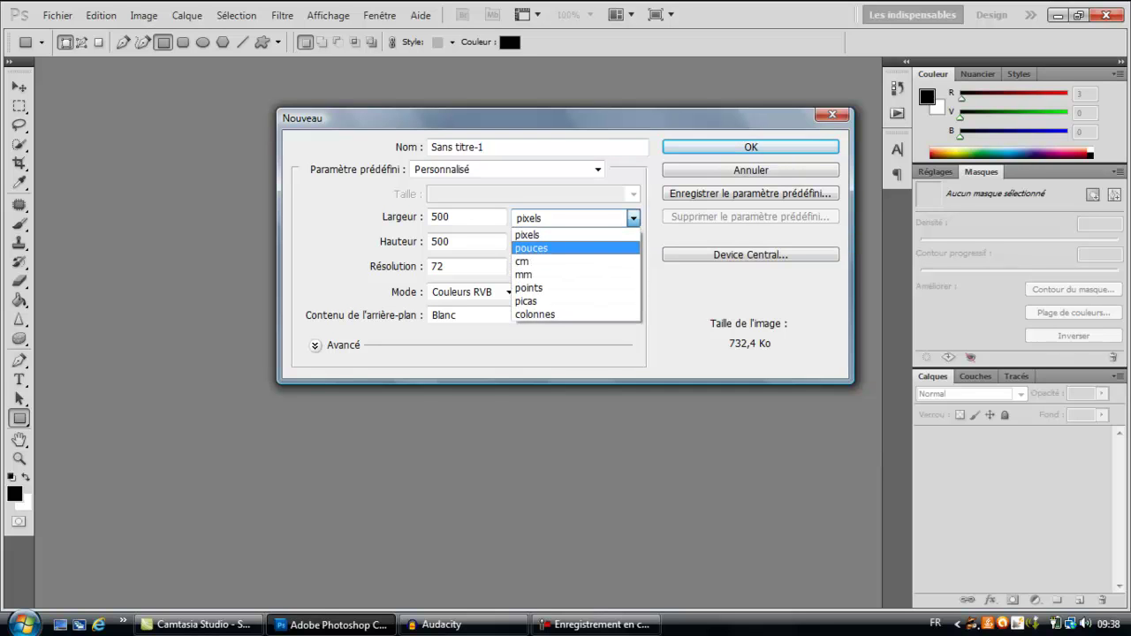
pyautogui.click(565, 234)
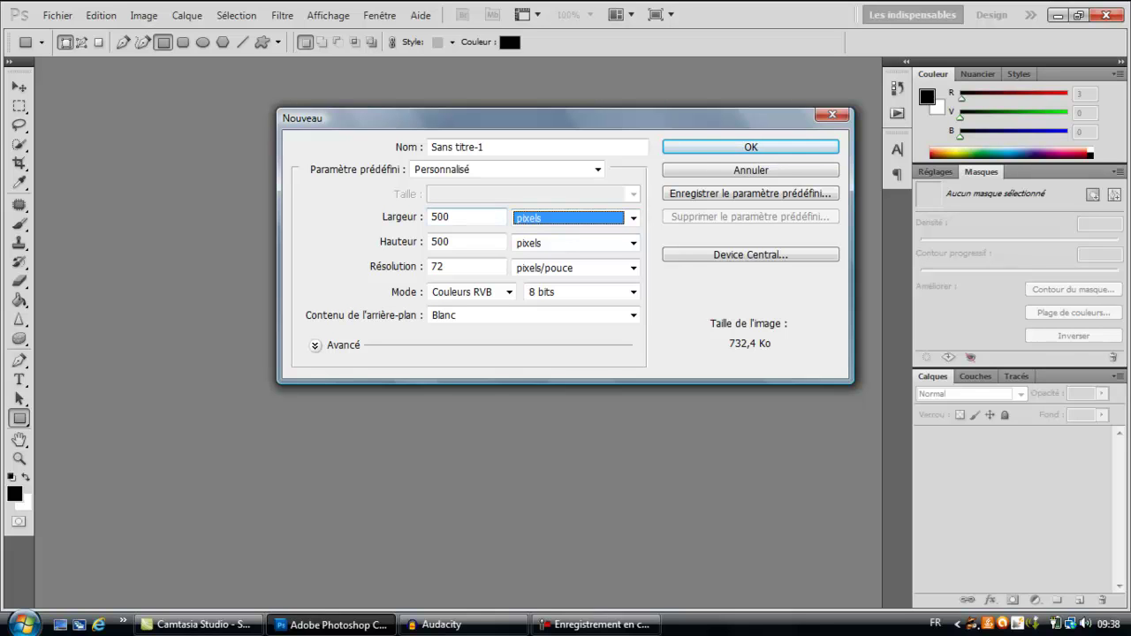
# Try a width and height of 800 pixels for the new document.
pyautogui.doubleClick(448, 216)
pyautogui.doubleClick(441, 241)
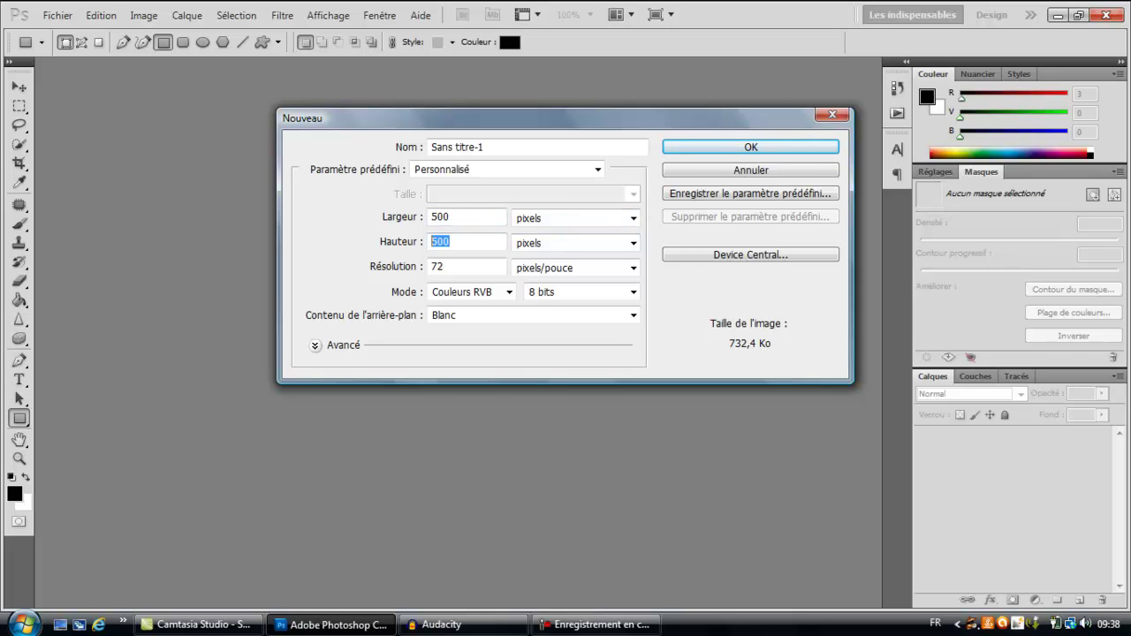
pyautogui.click(449, 216)
pyautogui.doubleClick(440, 218)
pyautogui.write('800')
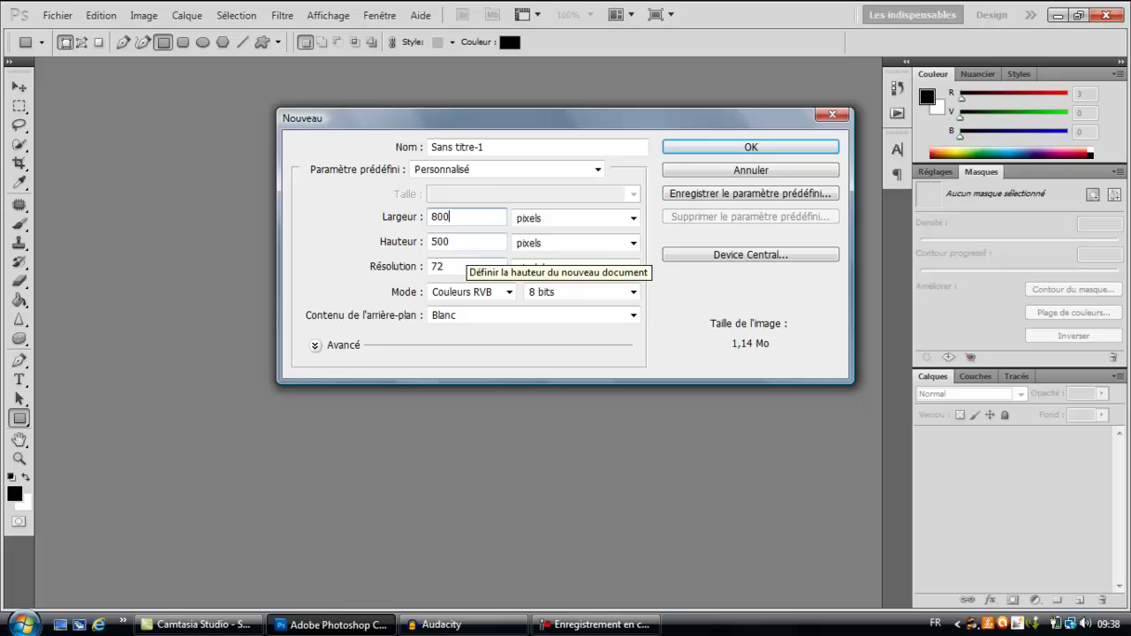
pyautogui.doubleClick(456, 242)
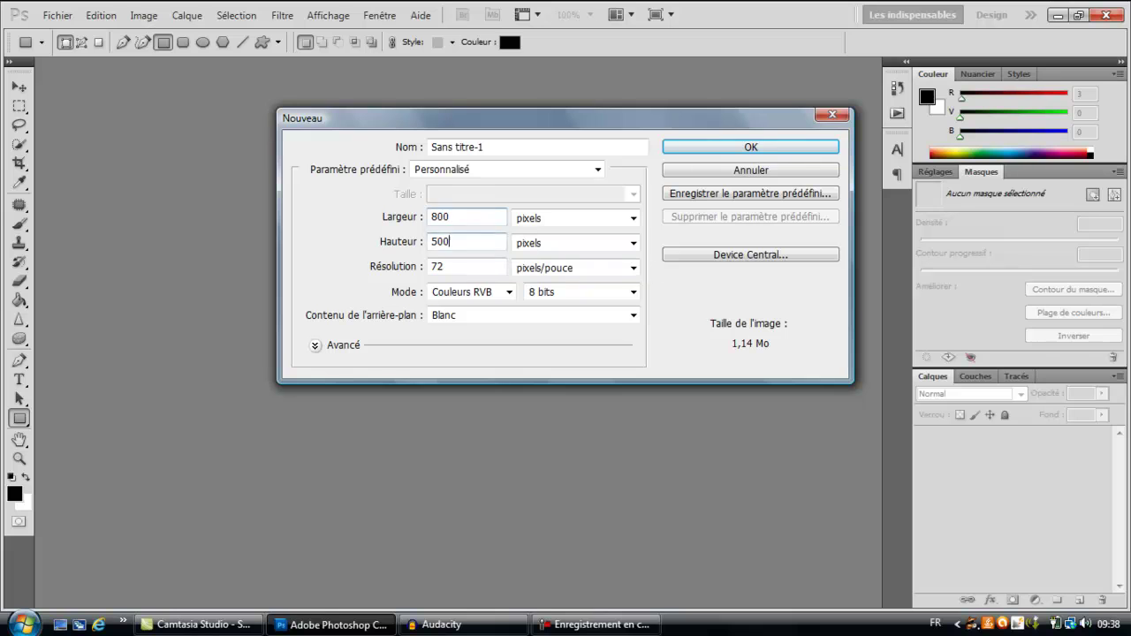
pyautogui.write('800')
# Set the document's width and height to 500 pixels and create it.
pyautogui.hotkey('shift', 'Tab')
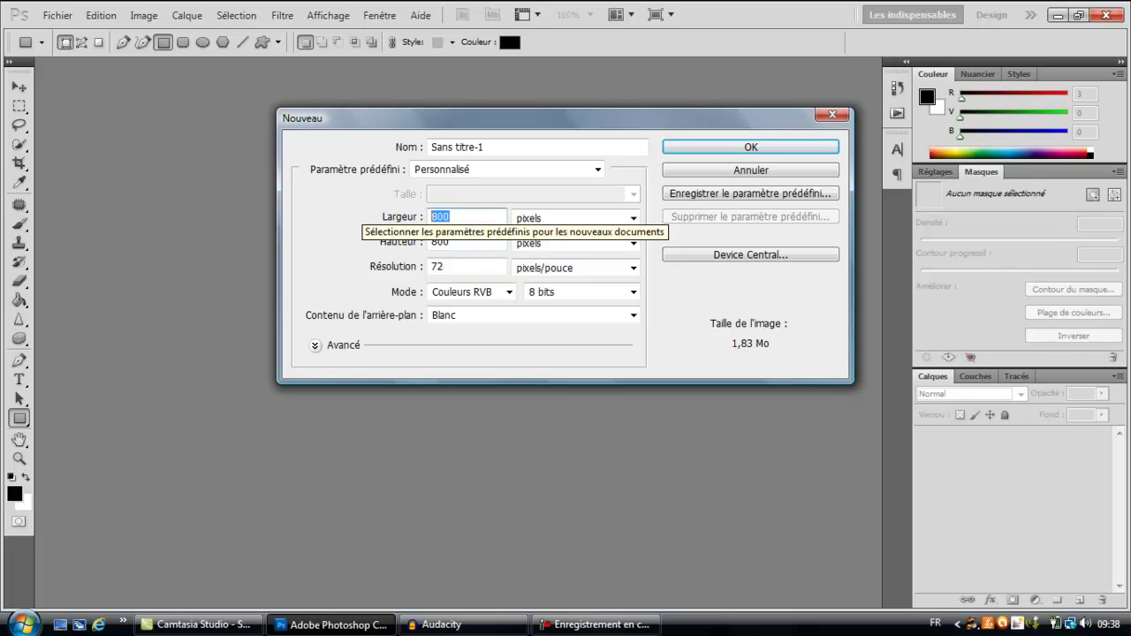
pyautogui.write('500')
pyautogui.press('Tab')
pyautogui.write('500')
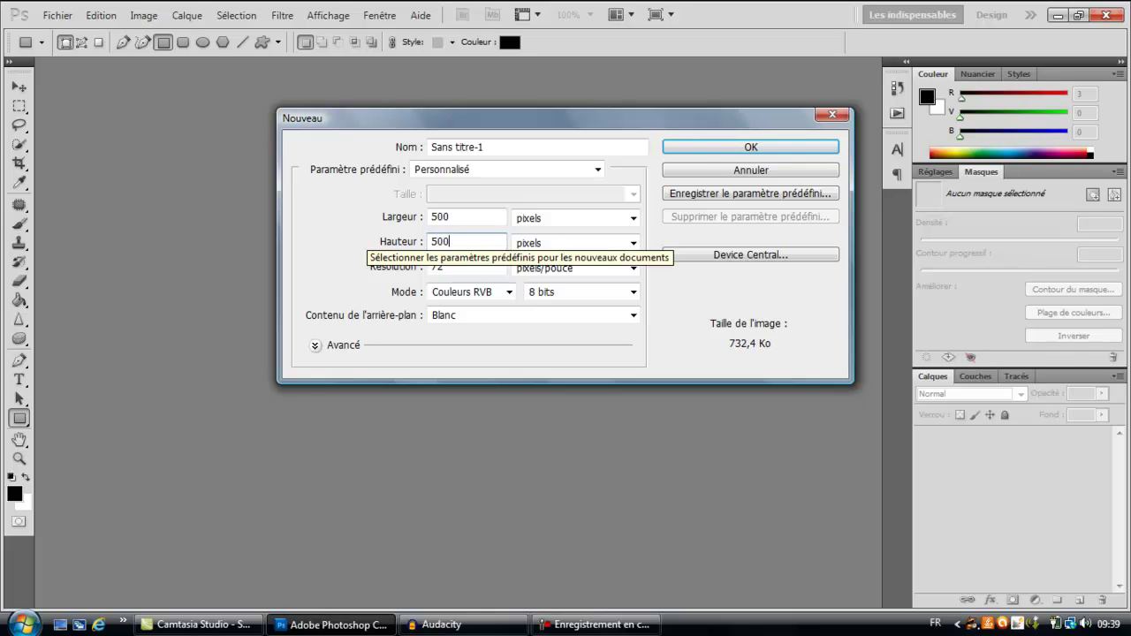
pyautogui.press('Return')
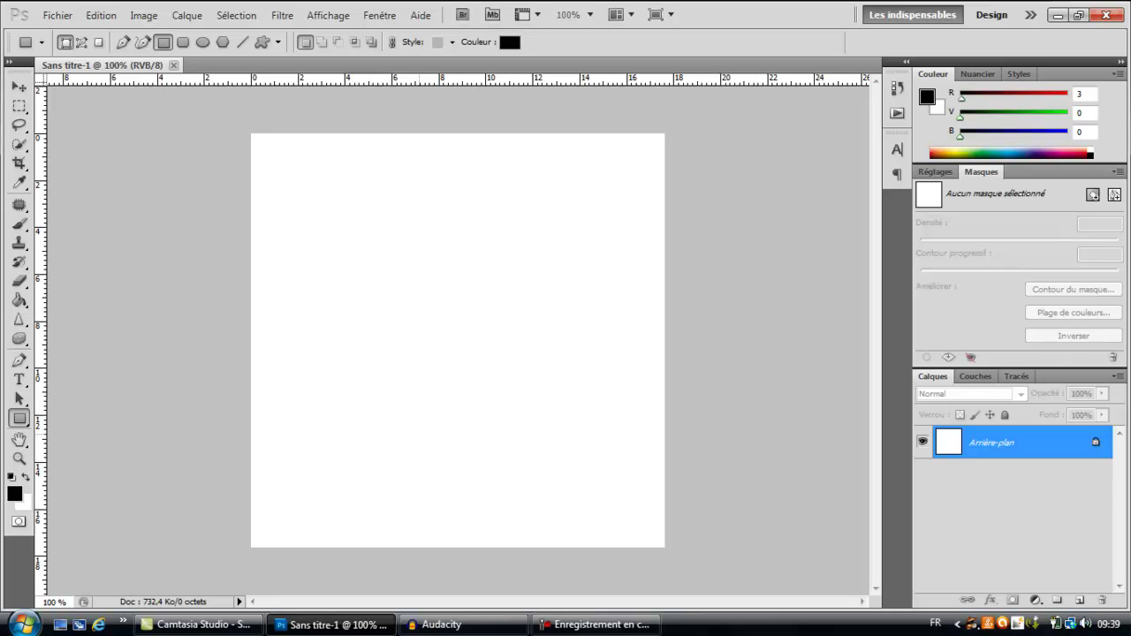
# Fill the background with a red-to-black radial gradient running outward from about the canvas centre using the Gradient tool.
pyautogui.click(19, 300)
pyautogui.click(19, 300)
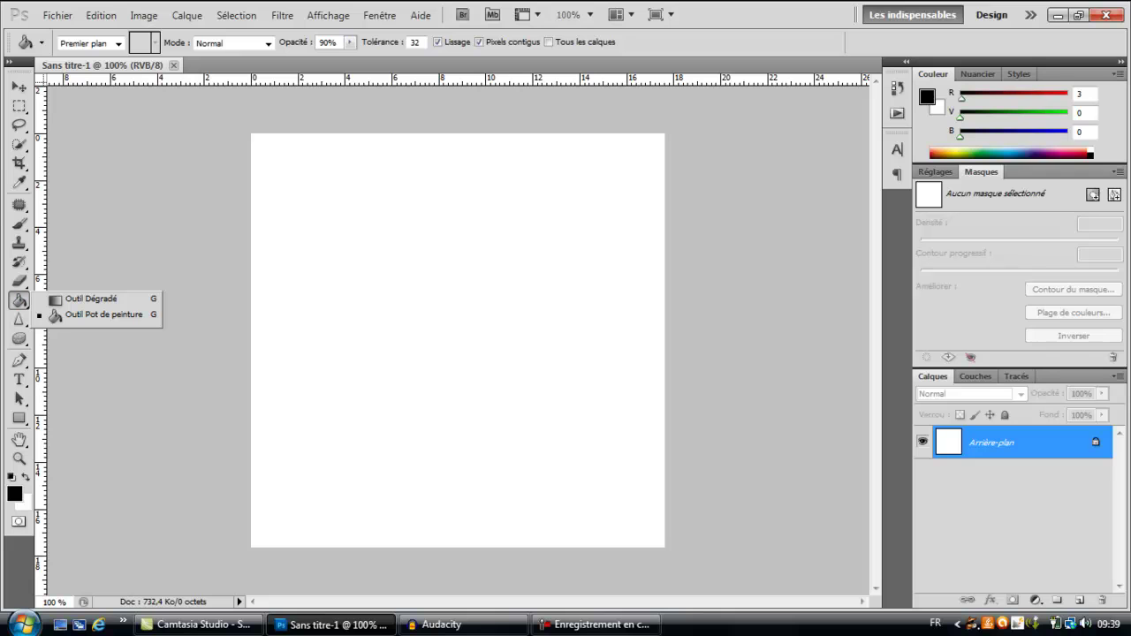
pyautogui.click(88, 299)
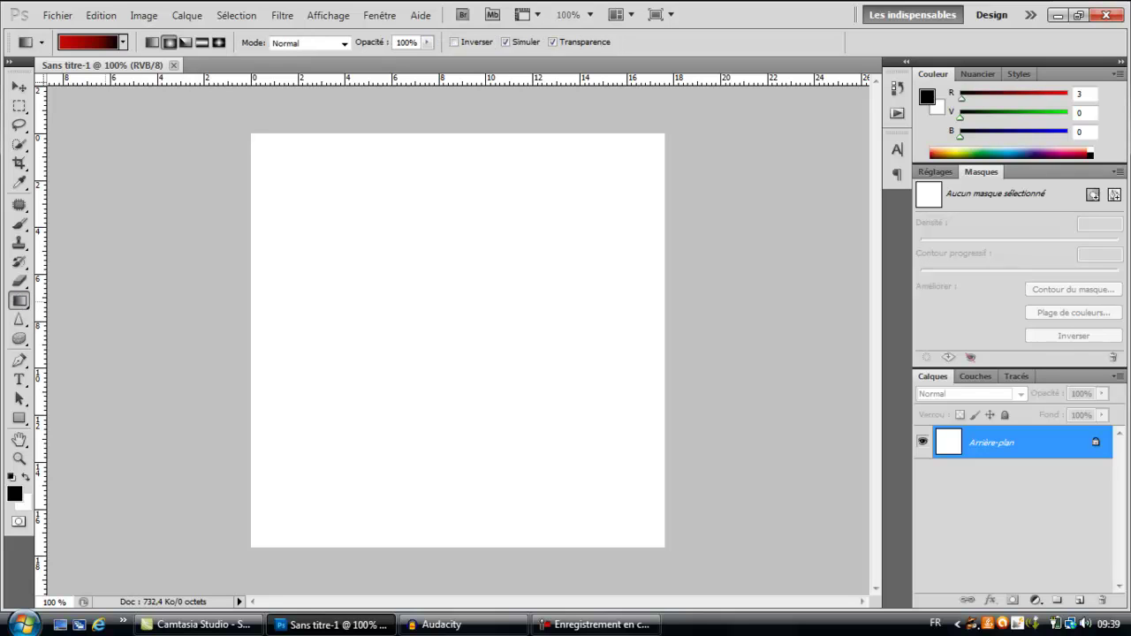
pyautogui.click(152, 41)
pyautogui.click(169, 41)
pyautogui.click(185, 42)
pyautogui.click(202, 41)
pyautogui.click(219, 41)
pyautogui.click(168, 41)
pyautogui.moveTo(744, 357)
pyautogui.mouseDown()
pyautogui.moveTo(462, 345)
pyautogui.moveTo(741, 348)
pyautogui.mouseUp()
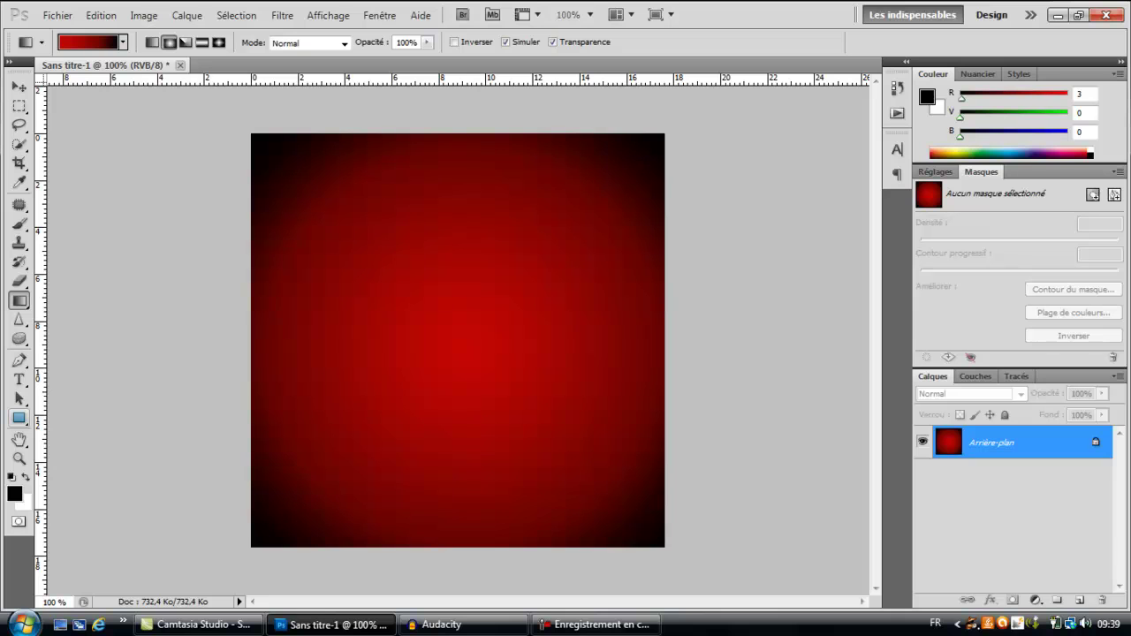
# Draw a thin vertical rectangle shape slightly taller than the canvas and align it with the canvas's left edge, centred at X 5.5 px, Y 249 px.
pyautogui.click(18, 418)
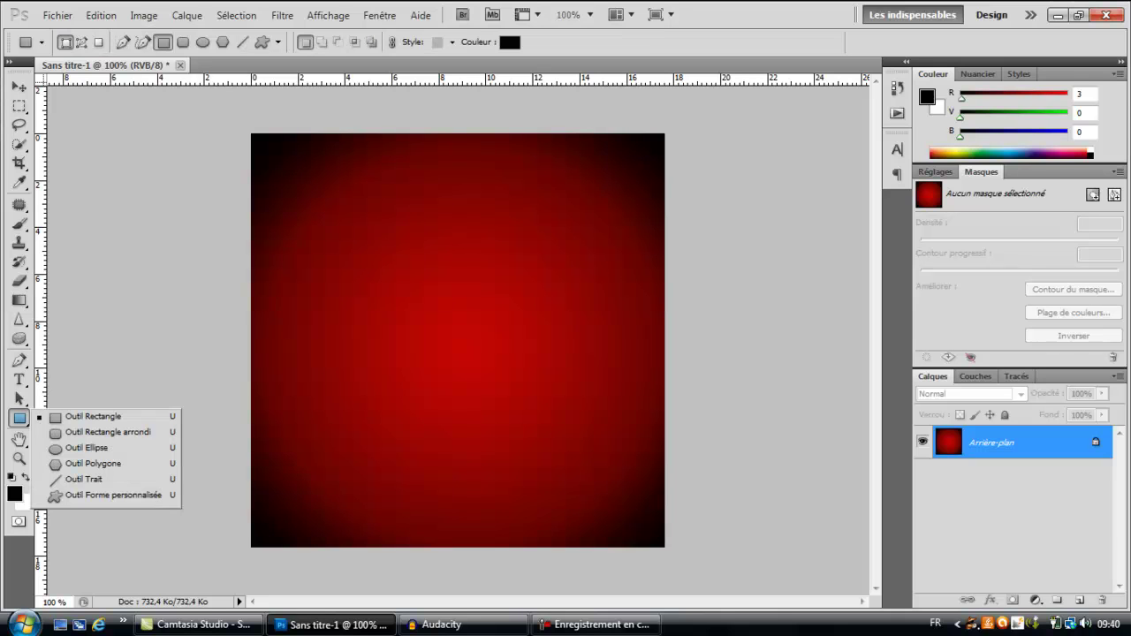
pyautogui.click(93, 417)
pyautogui.moveTo(164, 124); pyautogui.dragTo(176, 553)
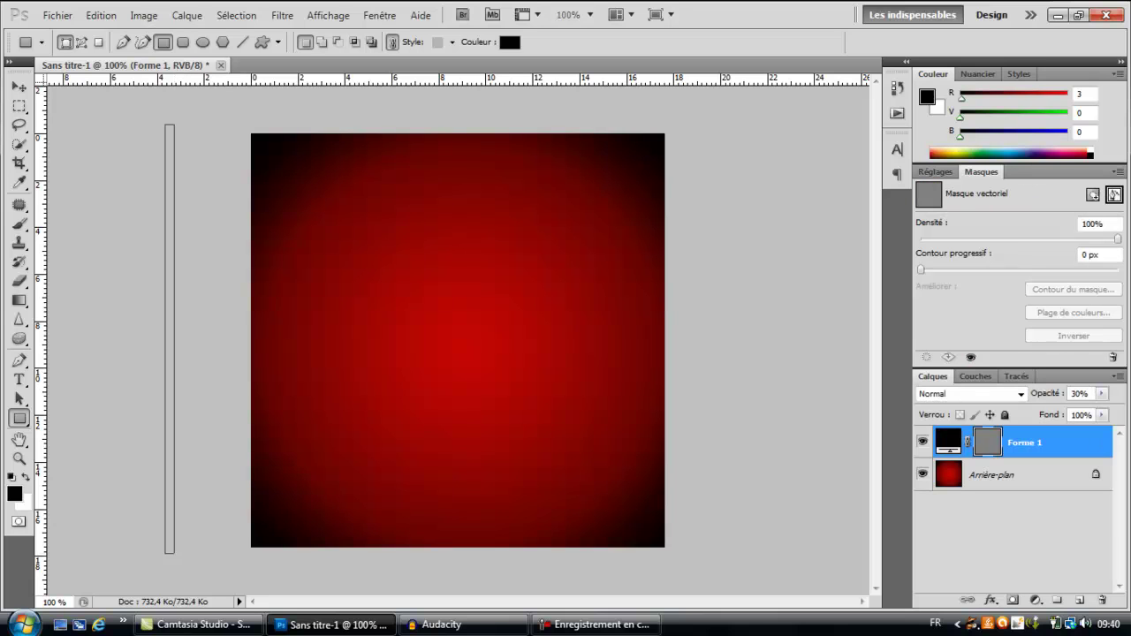
pyautogui.hotkey('ctrl', 't')
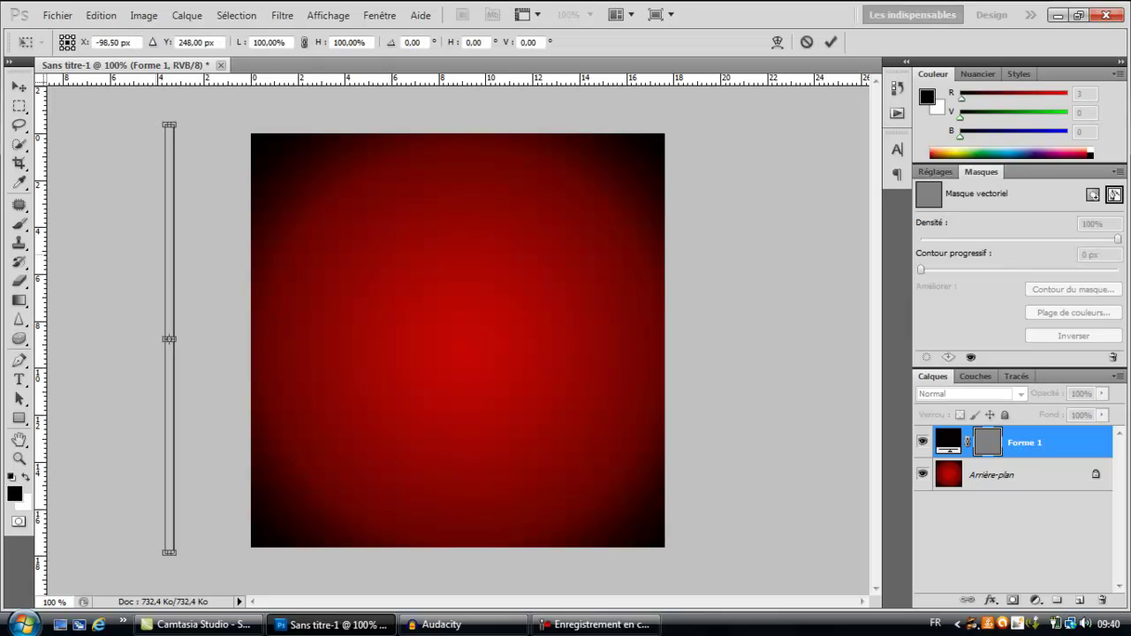
pyautogui.moveTo(169, 259); pyautogui.dragTo(255, 262)
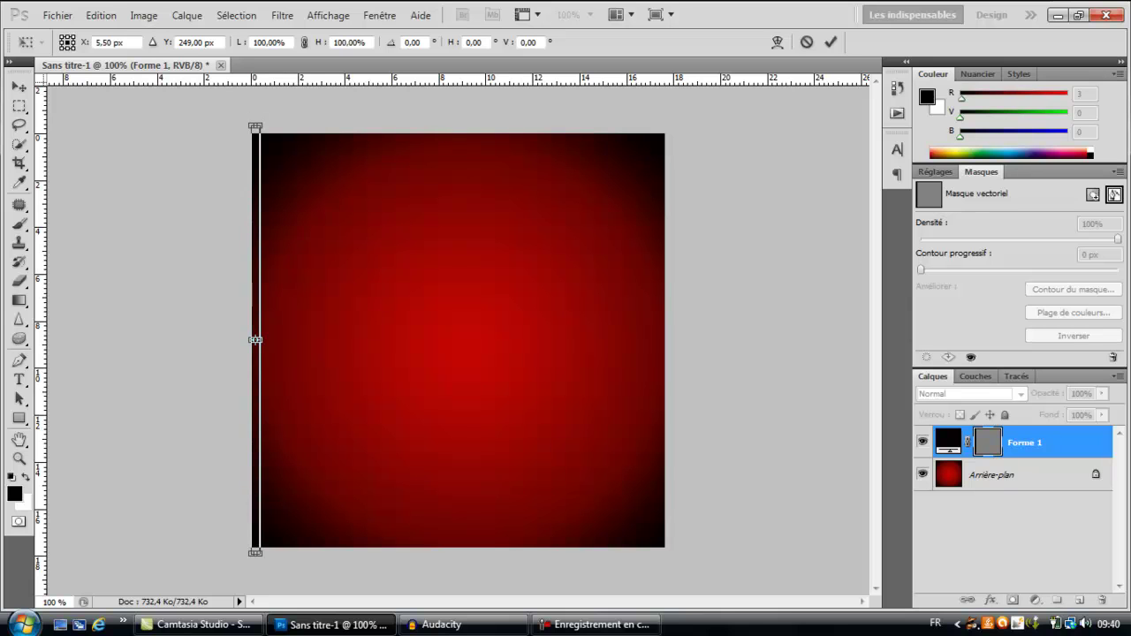
pyautogui.press('Return')
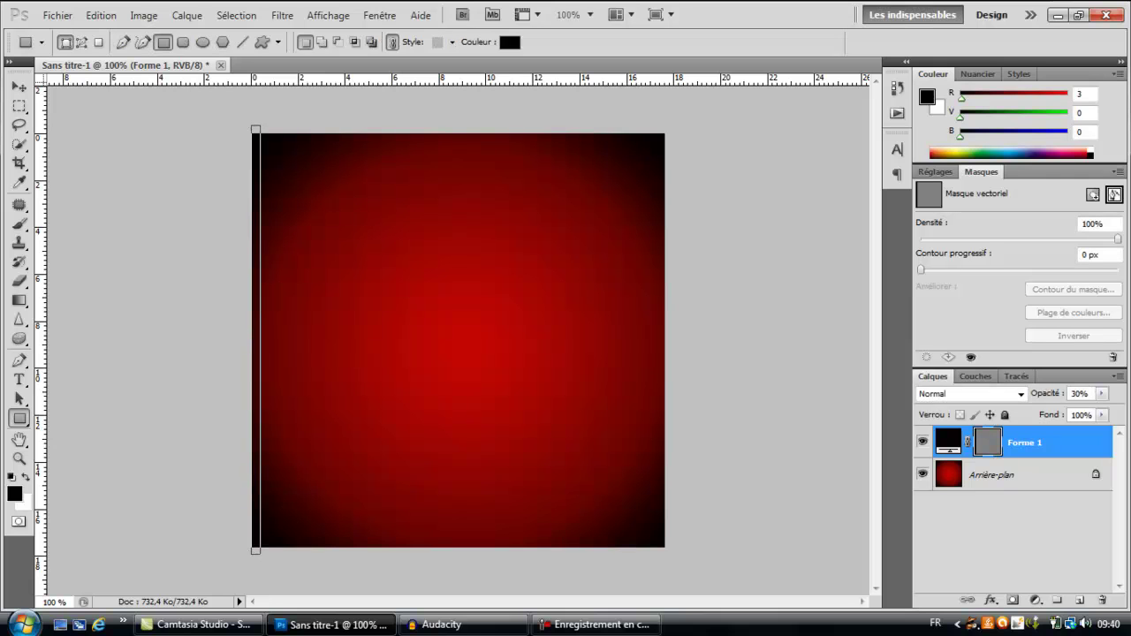
# Keep the bar's fill colour at 030000 and try the Fondu blend mode on its layer before restoring Normal.
pyautogui.click(510, 43)
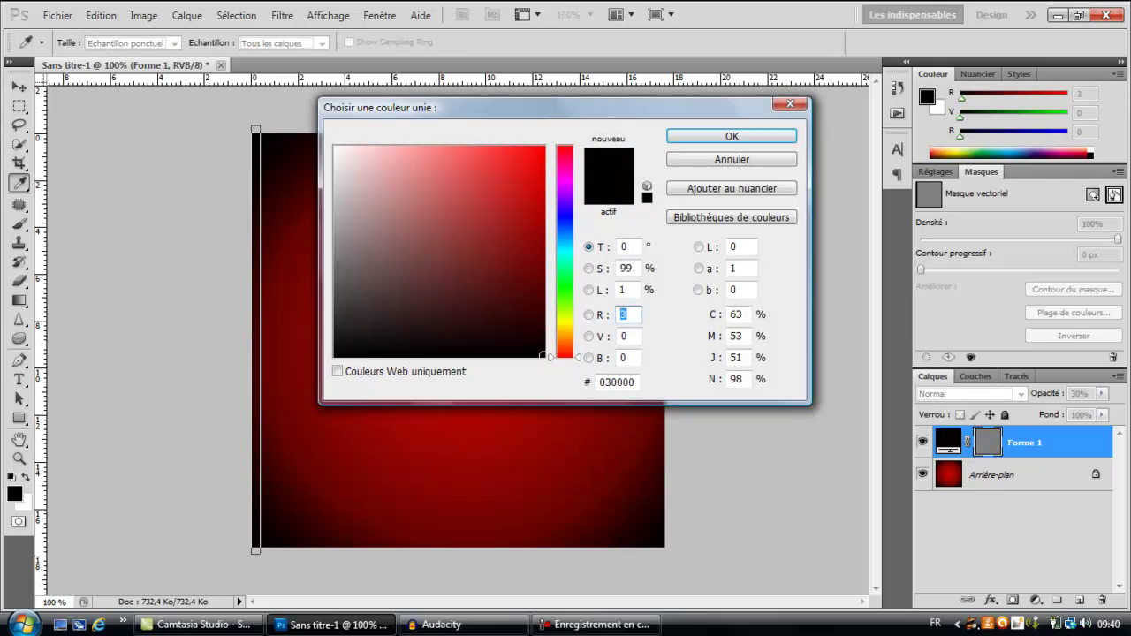
pyautogui.click(730, 136)
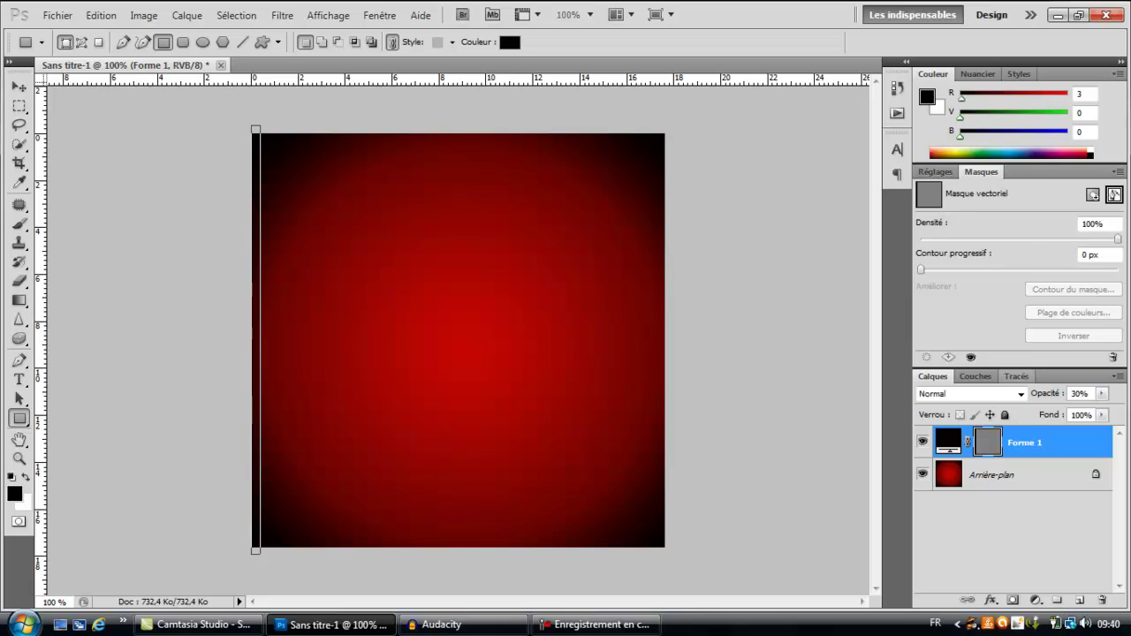
pyautogui.click(970, 394)
pyautogui.click(972, 21)
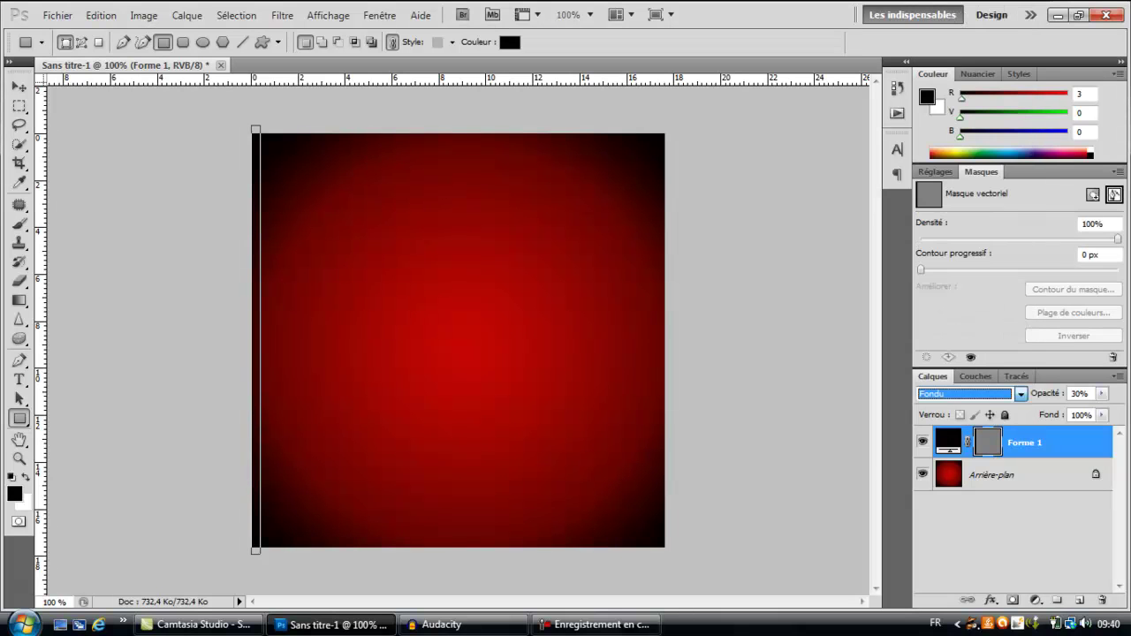
pyautogui.click(970, 393)
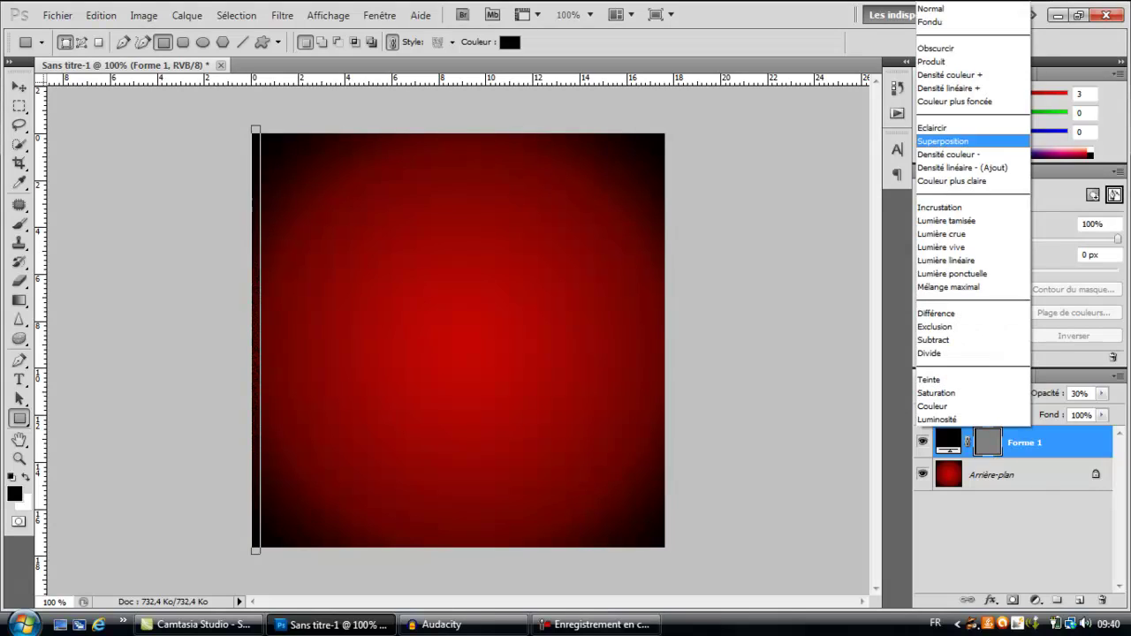
pyautogui.click(937, 9)
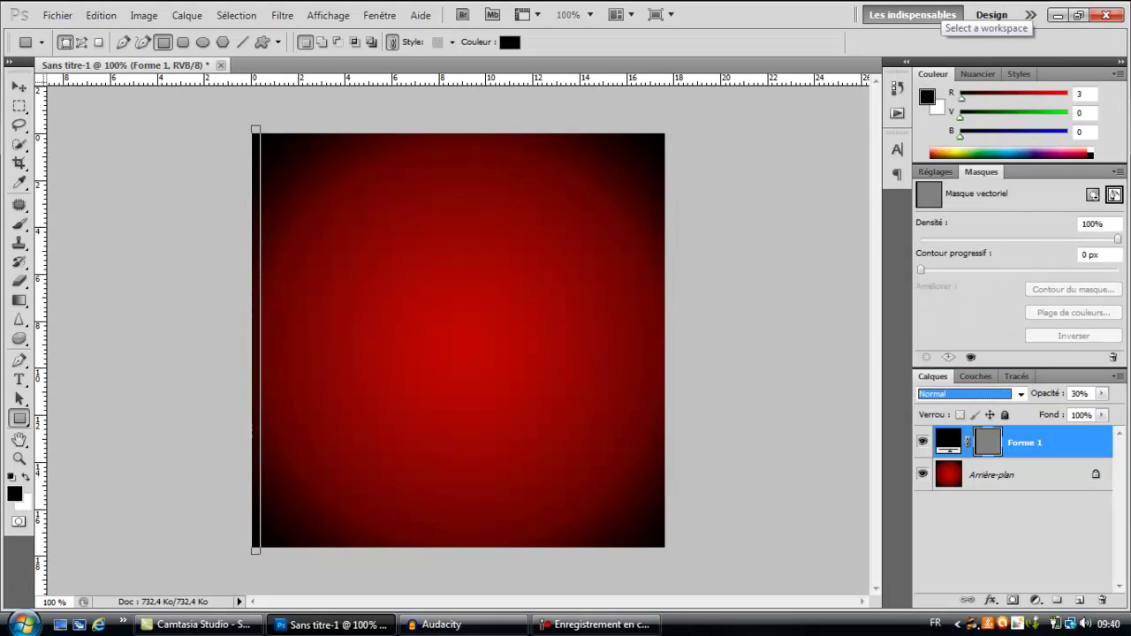
pyautogui.press('Return')
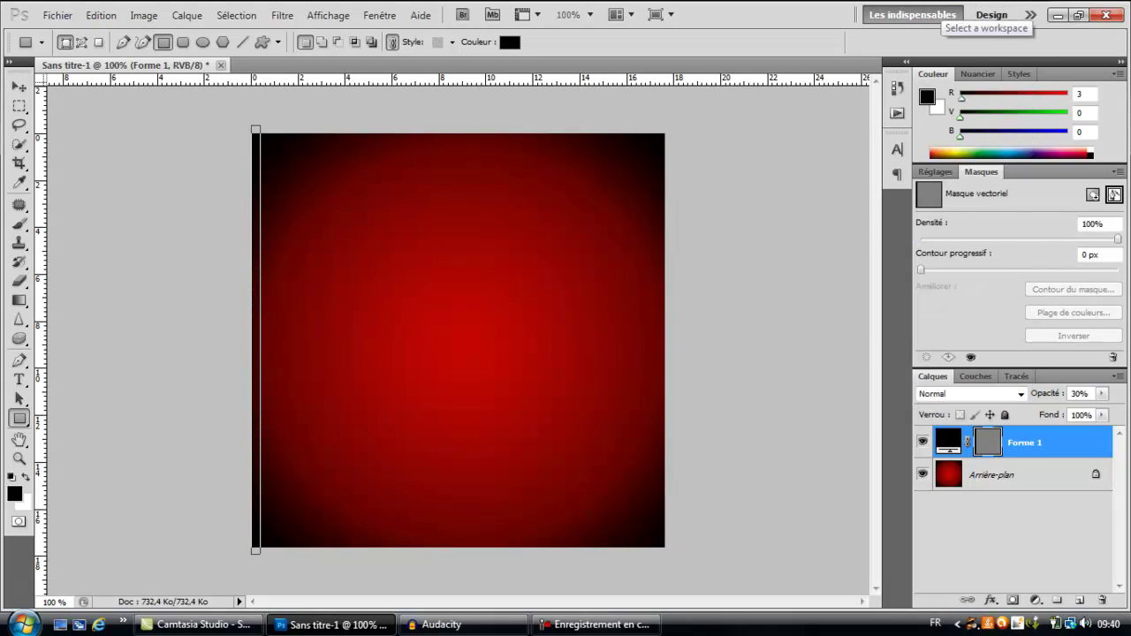
pyautogui.press('Return')
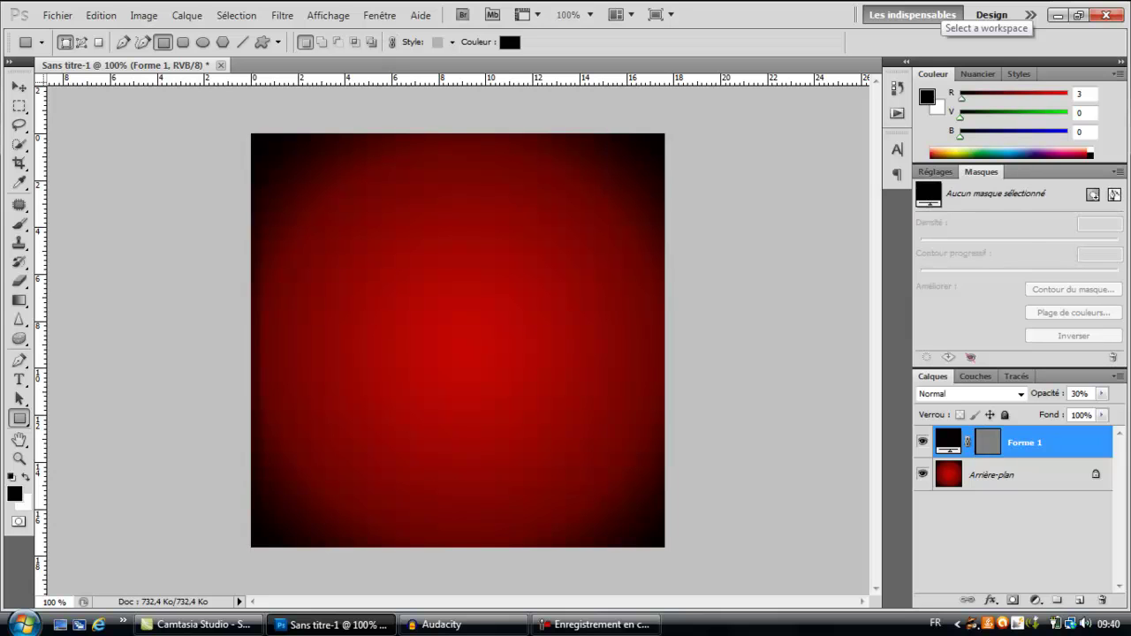
# Set the Forme 1 layer's opacity to 100% and widen the bar inward from the canvas's left edge.
pyautogui.moveTo(1089, 393); pyautogui.dragTo(976, 378)
pyautogui.write('100')
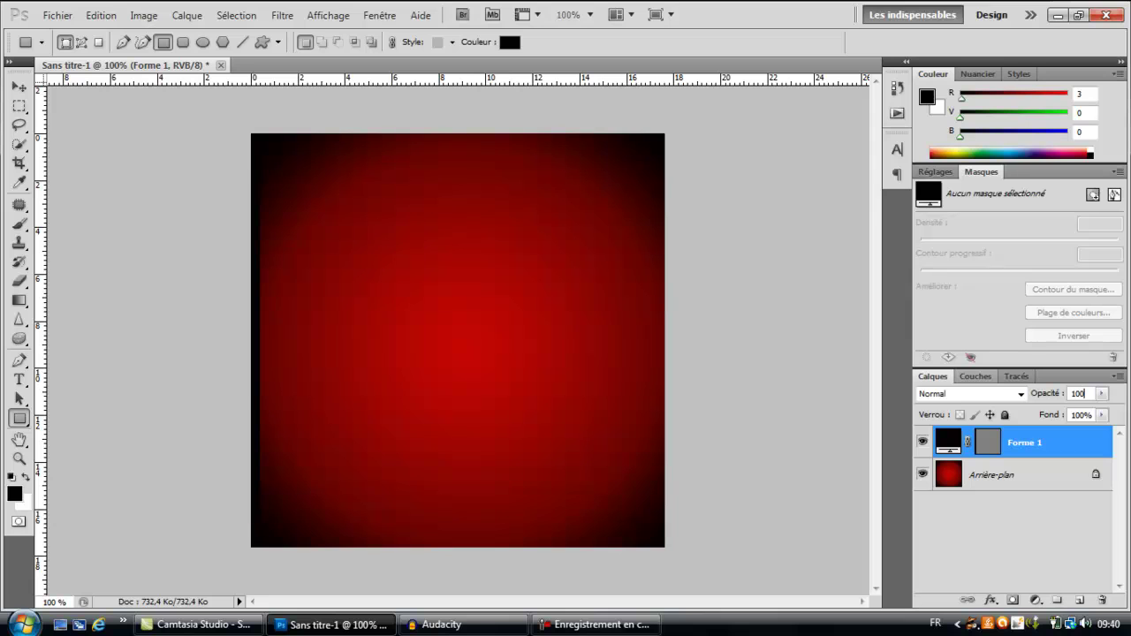
pyautogui.press('Return')
pyautogui.hotkey('ctrl', 't')
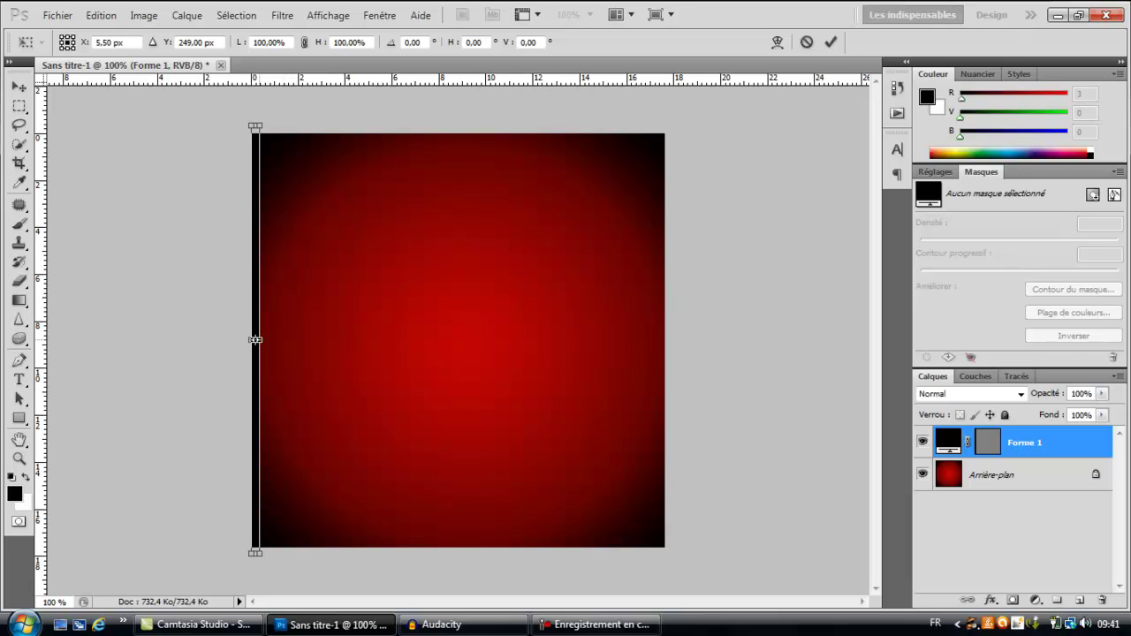
pyautogui.moveTo(255, 339); pyautogui.dragTo(265, 339)
pyautogui.press('Return')
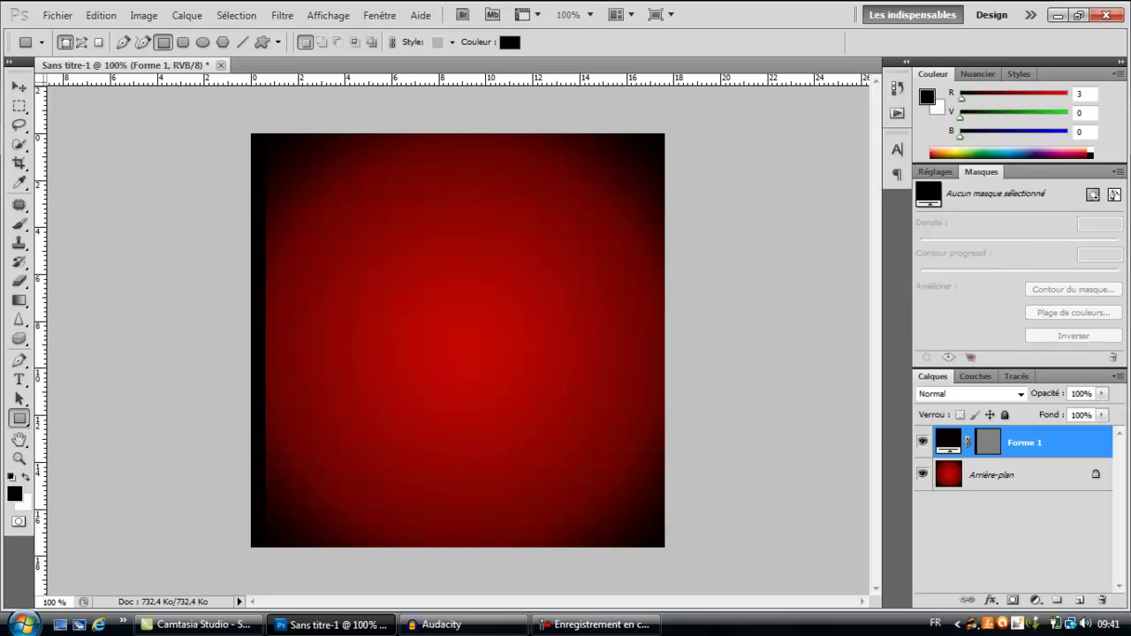
# Duplicate the Forme 1 layer within the same document, accepting the name Forme 1 copie.
pyautogui.rightClick(1033, 440)
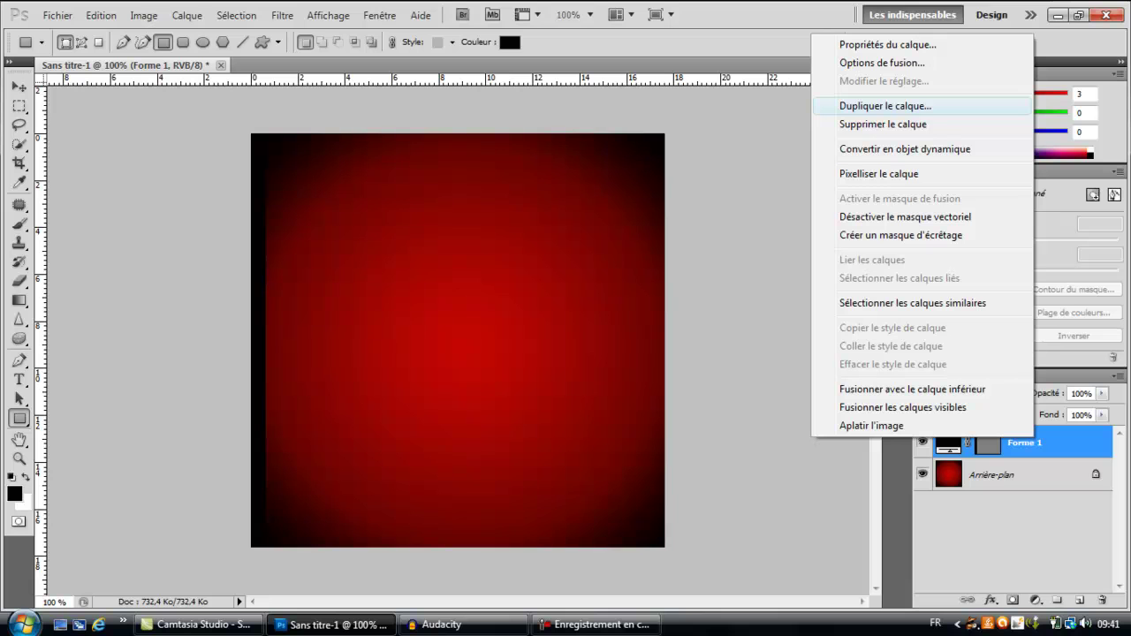
pyautogui.press('Return')
pyautogui.press('Return')
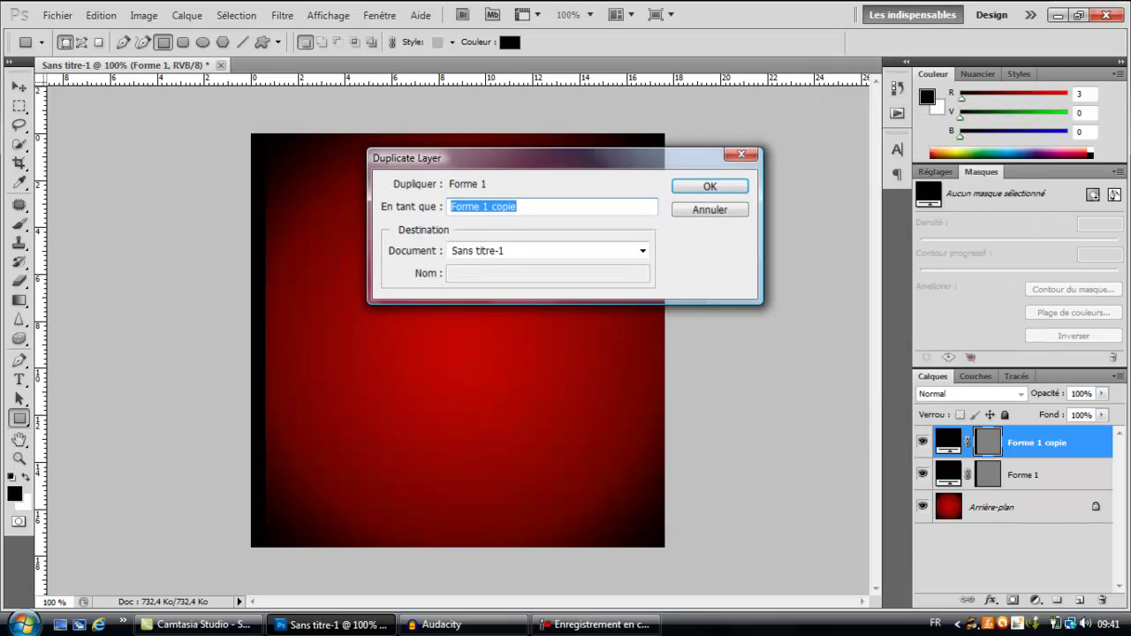
# Flip the copied bar about the vertical axis option and move it to the canvas's right edge at X 491 px, Y 259 px.
pyautogui.hotkey('ctrl', 't')
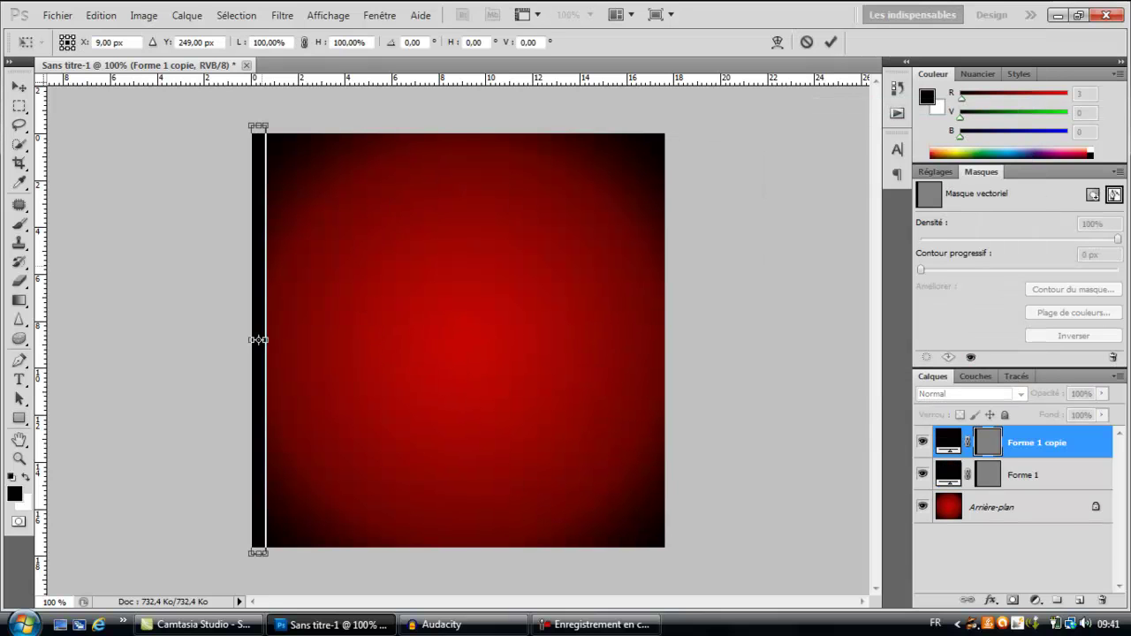
pyautogui.rightClick(257, 339)
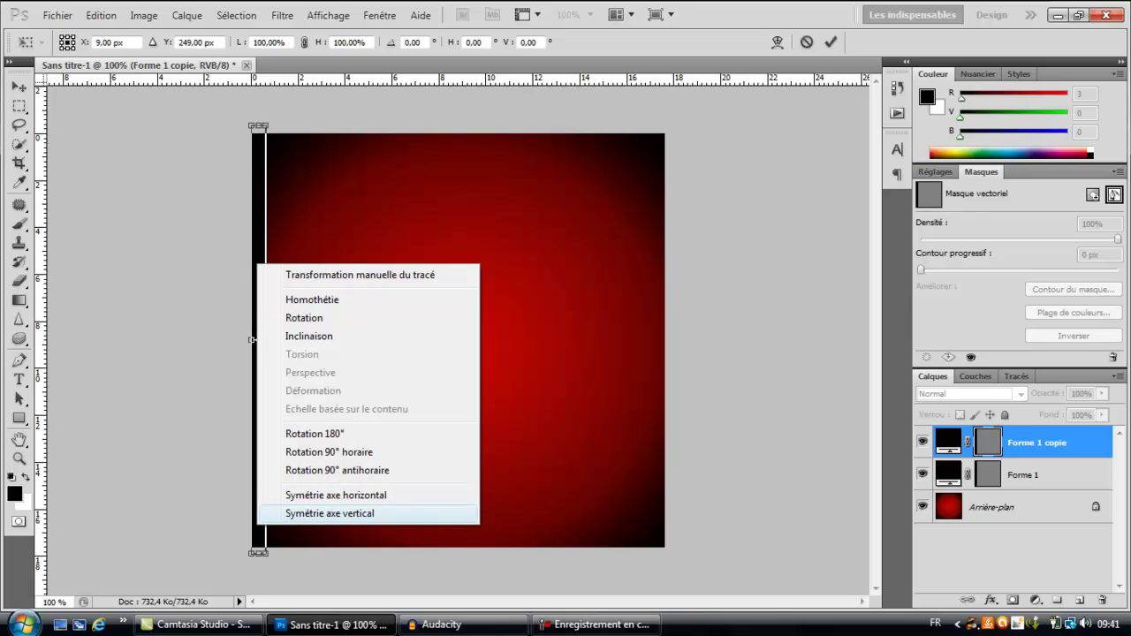
pyautogui.click(329, 514)
pyautogui.moveTo(258, 340); pyautogui.dragTo(657, 348)
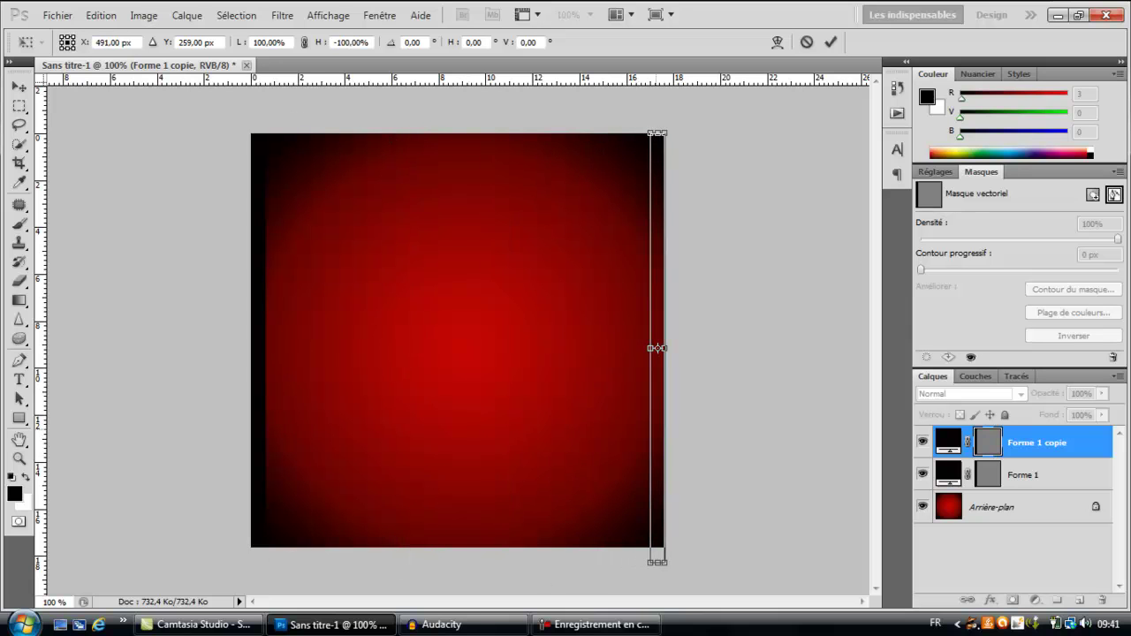
pyautogui.press('Return')
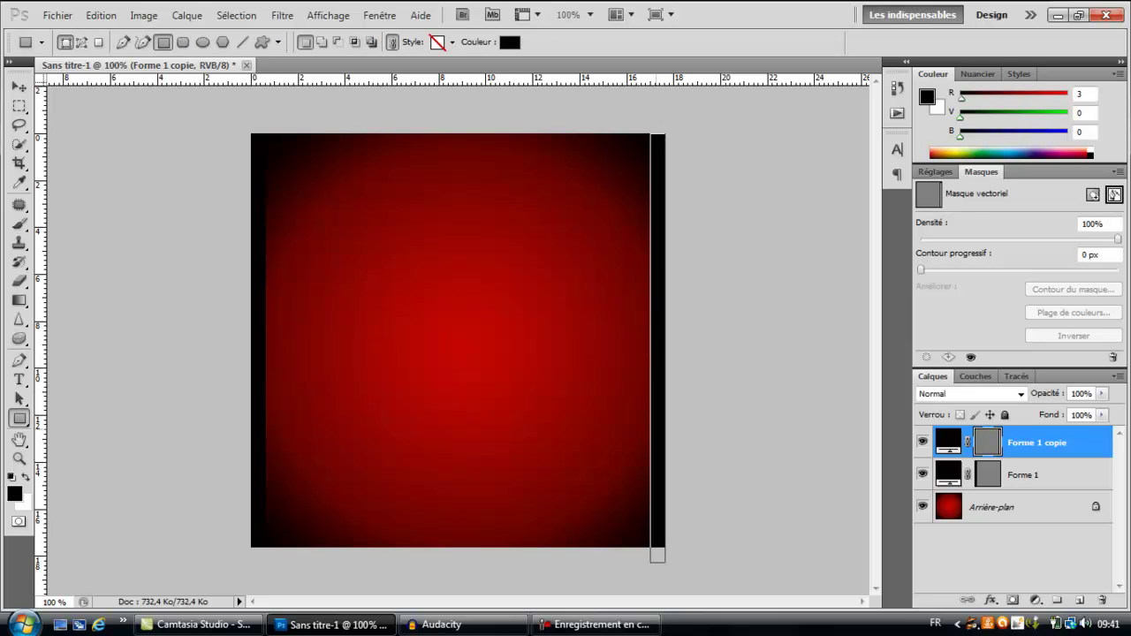
pyautogui.press('Return')
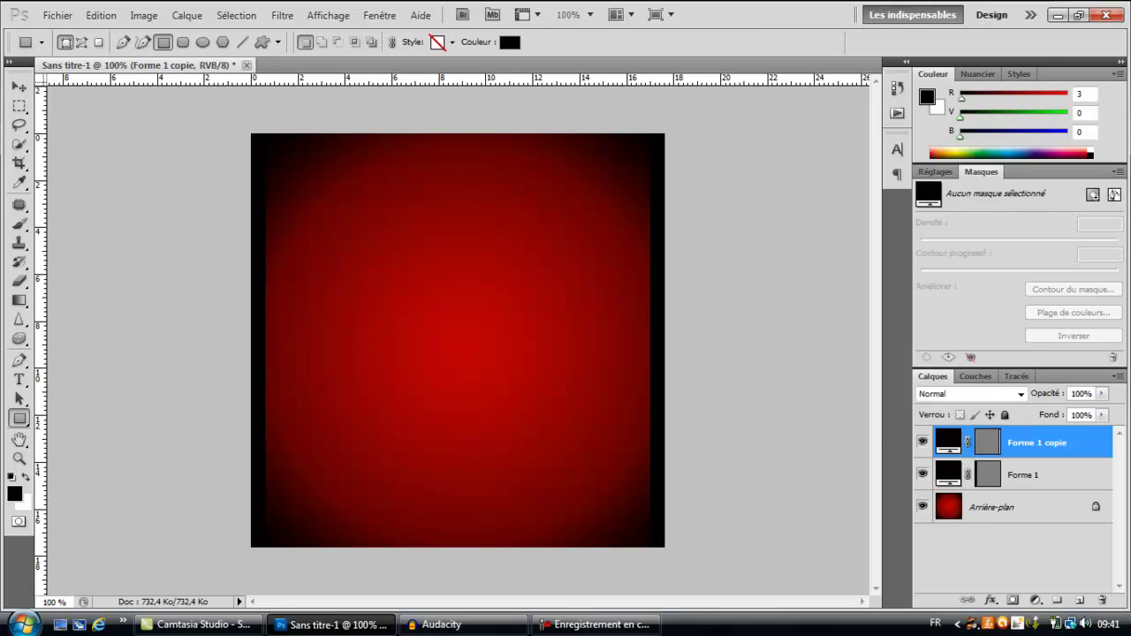
# Duplicate the Forme 1 copie layer within the same document, accepting the proposed name.
pyautogui.rightClick(1016, 443)
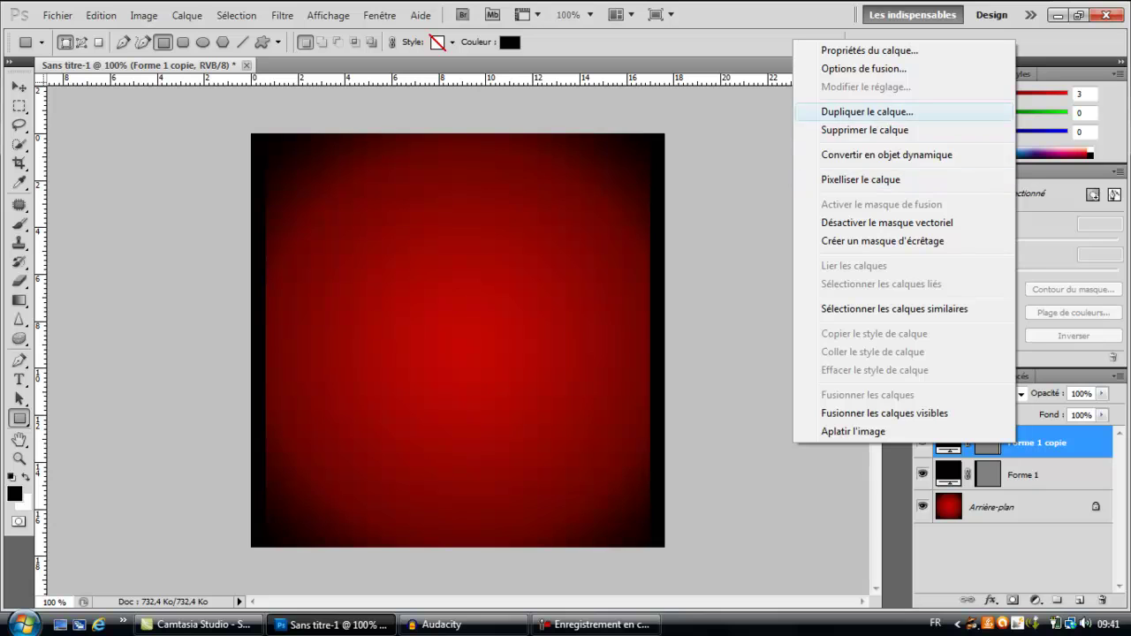
pyautogui.click(897, 113)
pyautogui.press('Return')
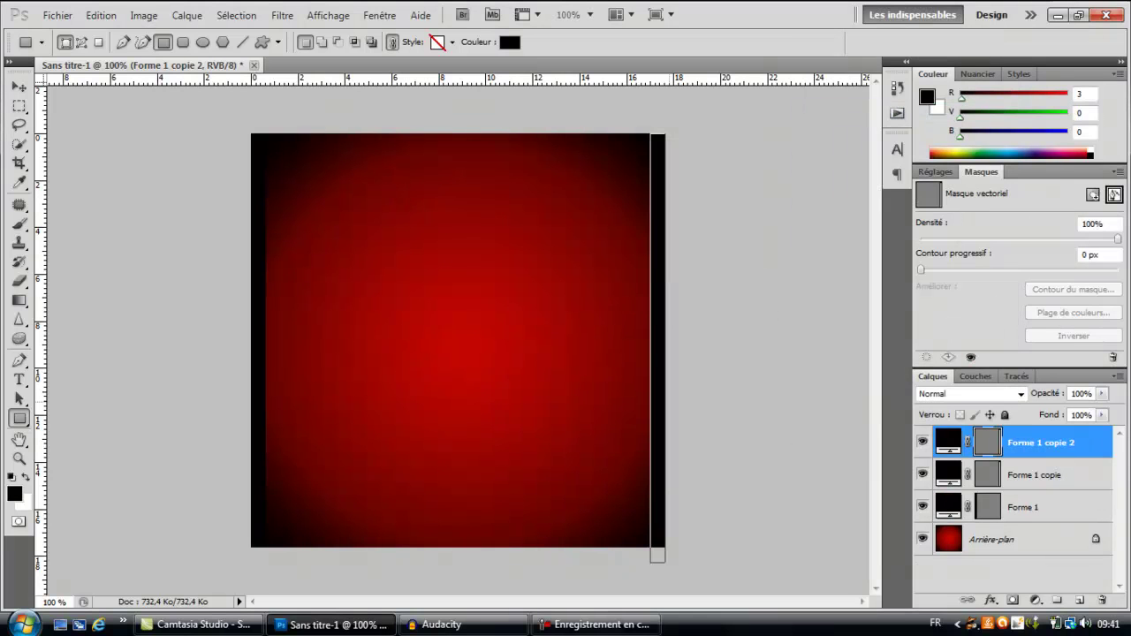
# Rotate the new bar 90° clockwise and move it along the canvas's bottom edge at X 241 px, Y 491 px.
pyautogui.hotkey('ctrl', 't')
pyautogui.rightClick(657, 348)
pyautogui.click(732, 324)
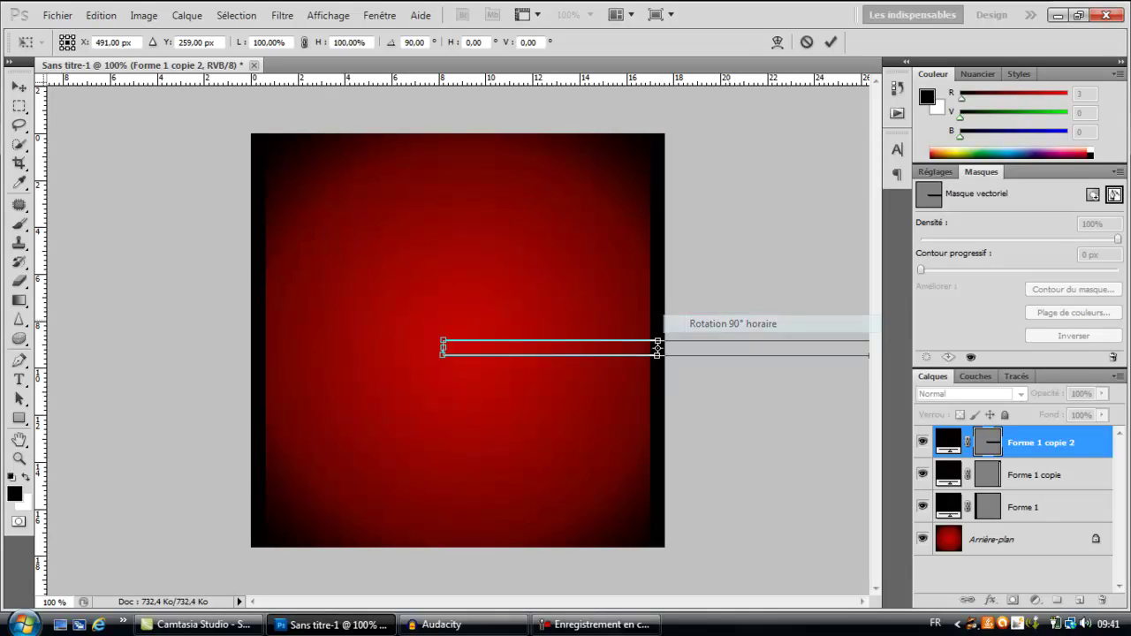
pyautogui.moveTo(658, 348); pyautogui.dragTo(451, 539)
pyautogui.press('Return')
pyautogui.press('u')
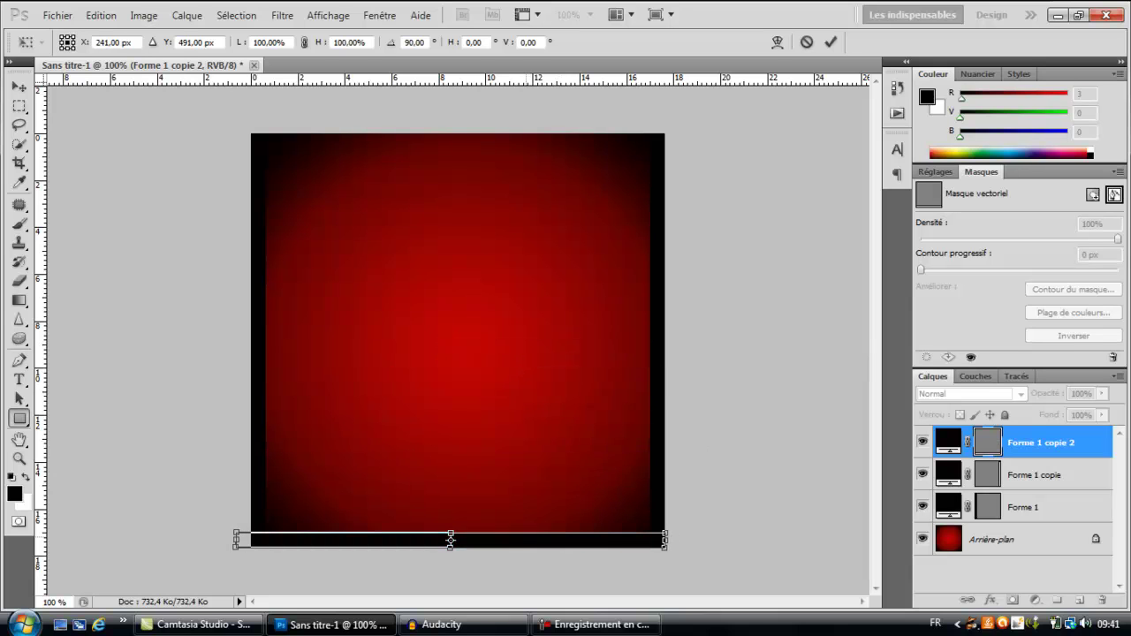
pyautogui.press('Return')
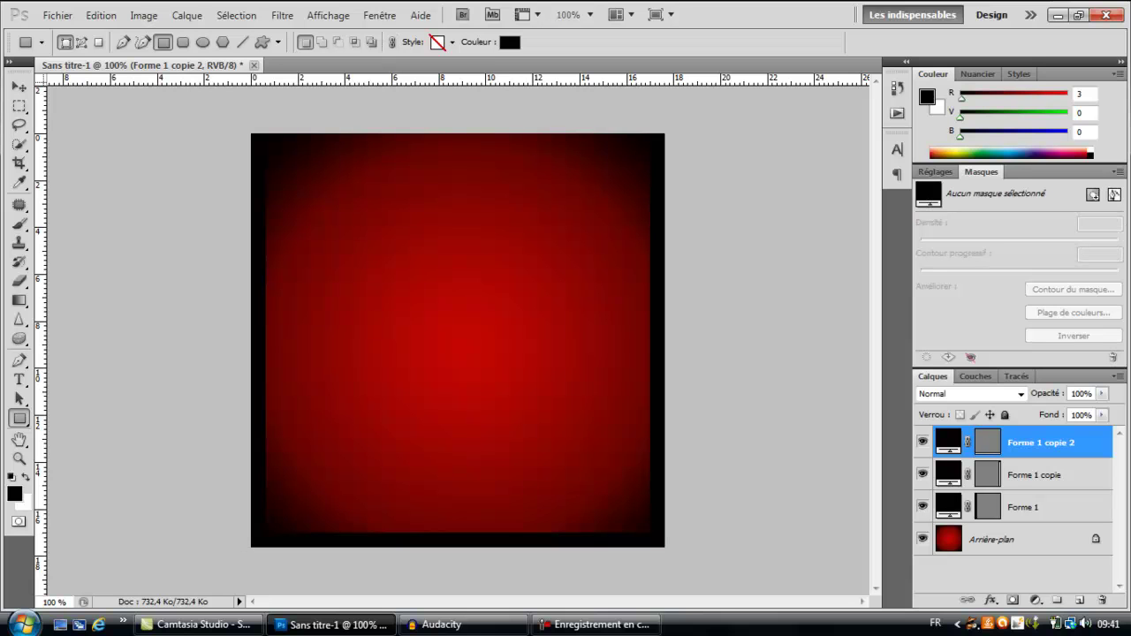
# Duplicate the Forme 1 copie 2 layer within the same document, accepting the proposed name.
pyautogui.click(1119, 376)
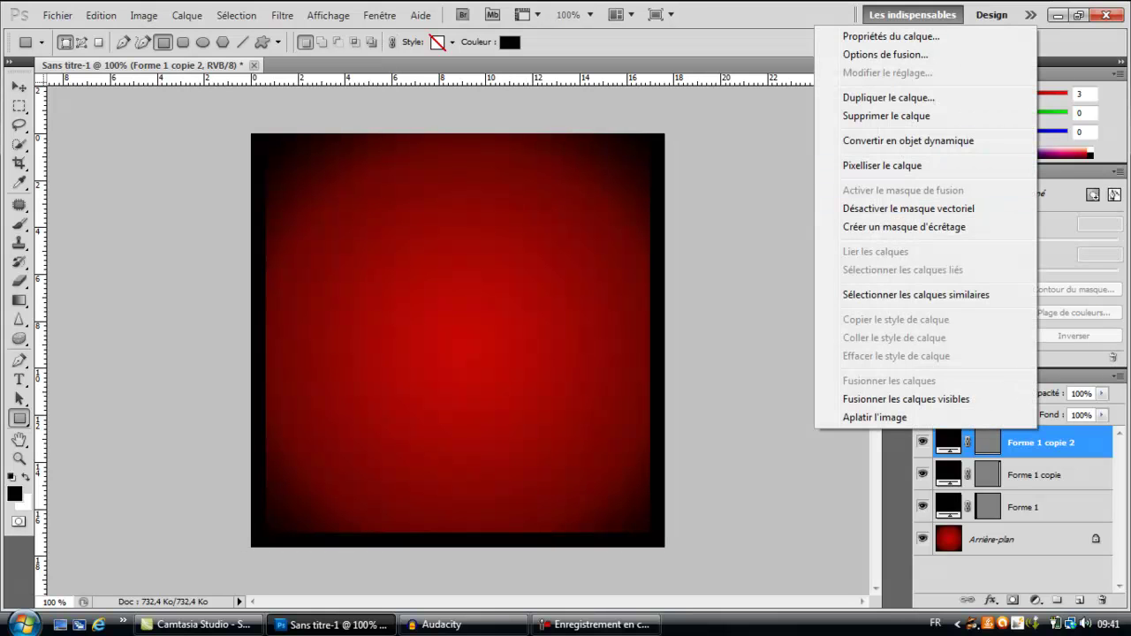
pyautogui.click(874, 97)
pyautogui.press('Return')
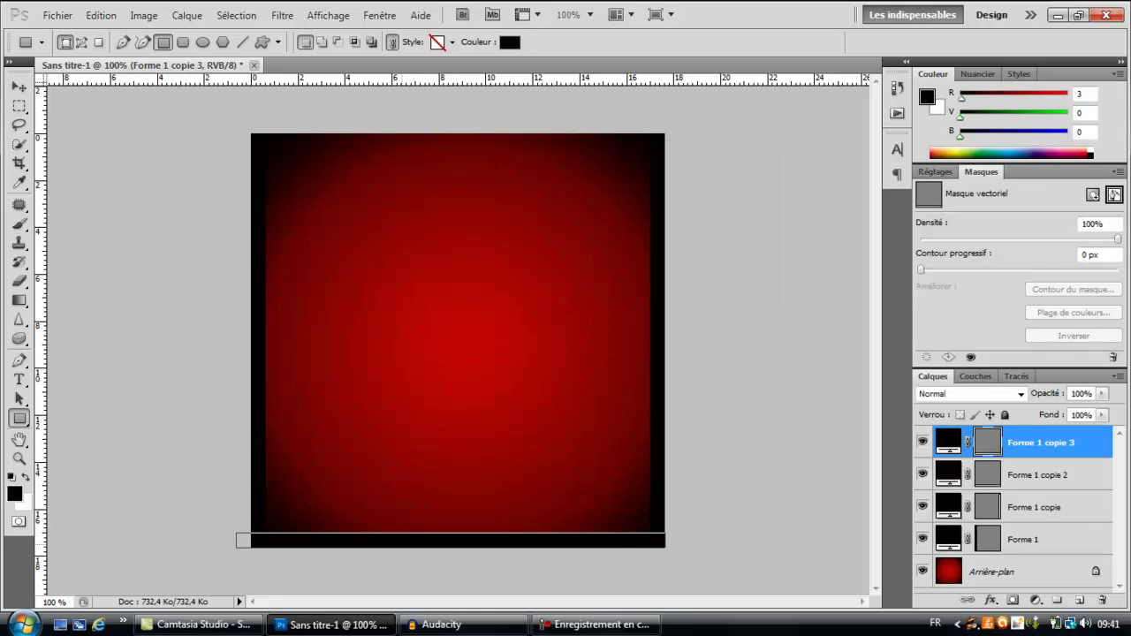
# Move the copied horizontal bar to the canvas's top edge at X 251 px, Y 9 px using free transform.
pyautogui.rightClick(403, 368)
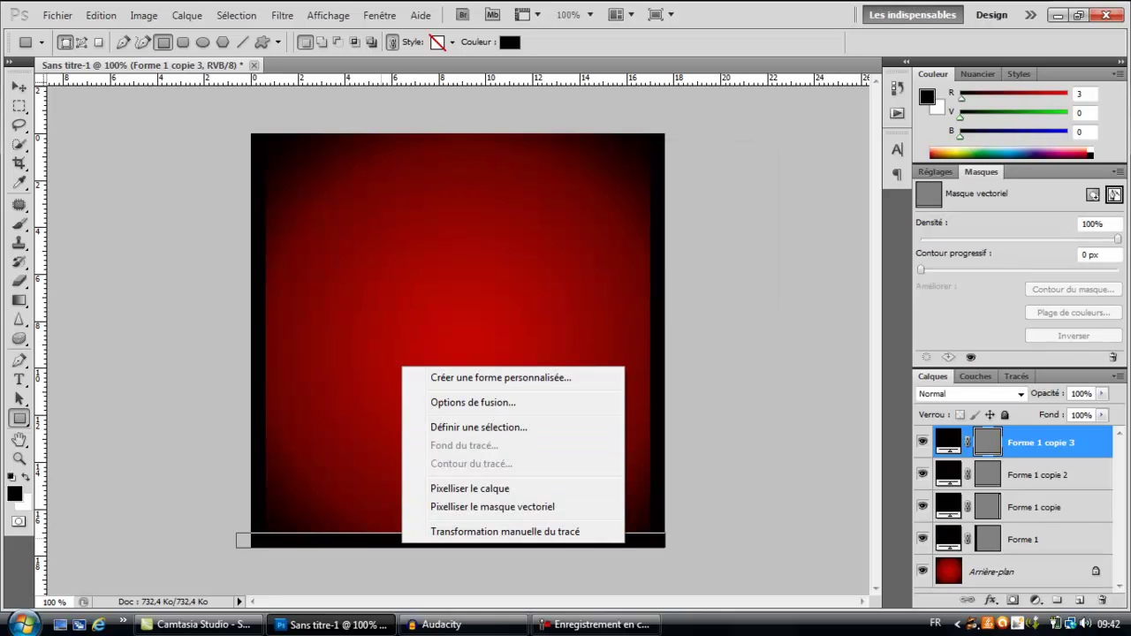
pyautogui.press('Escape')
pyautogui.hotkey('ctrl', 't')
pyautogui.rightClick(451, 541)
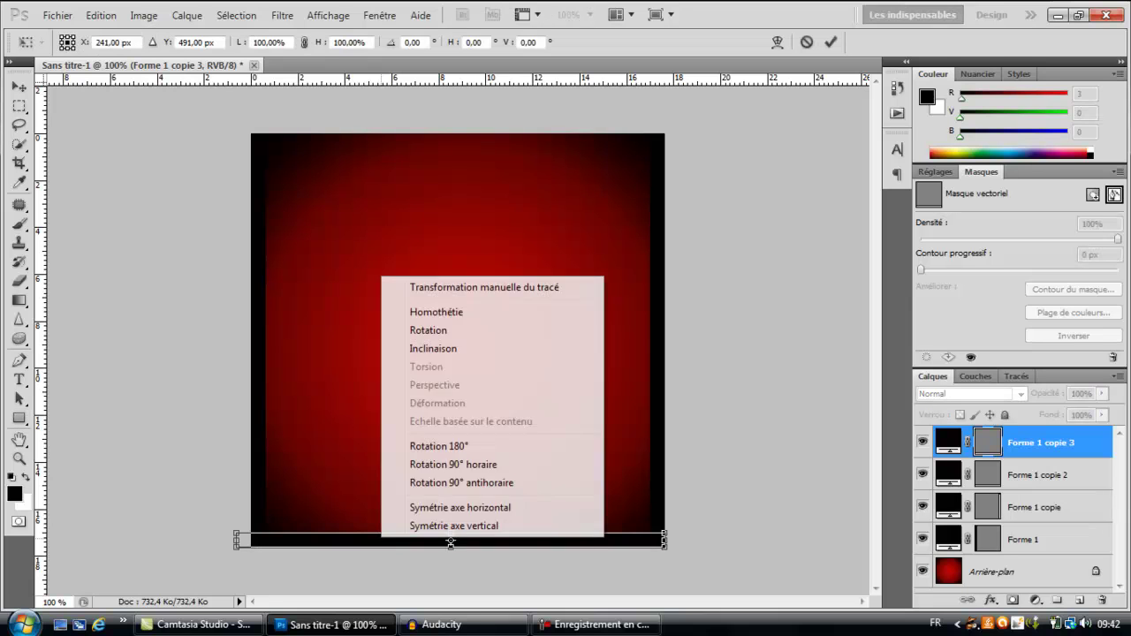
pyautogui.press('Down')
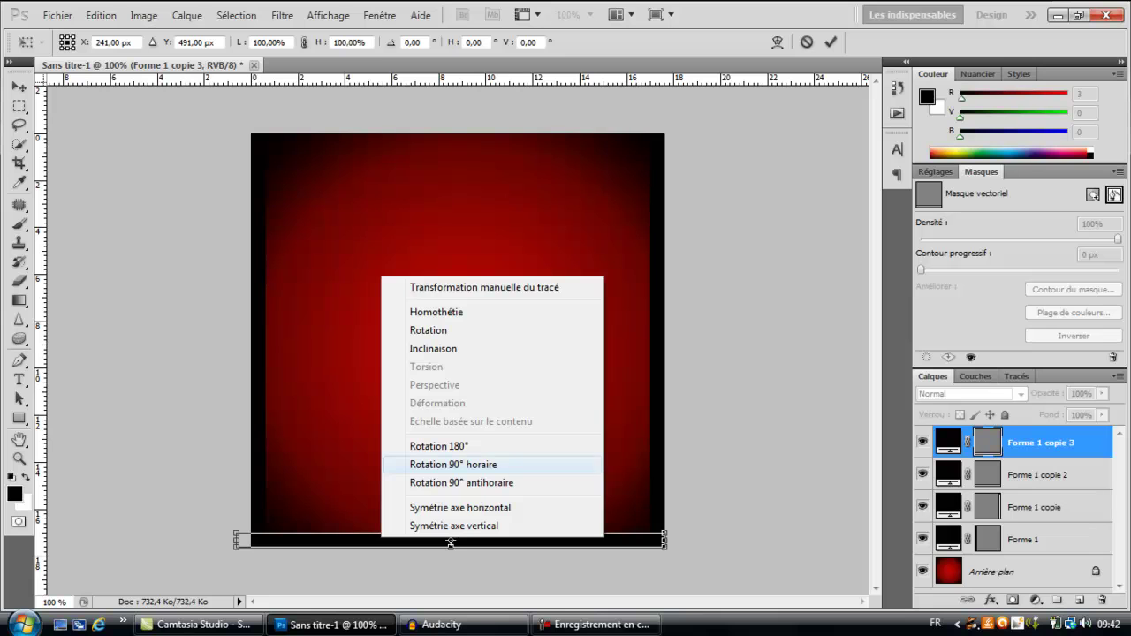
pyautogui.press('Escape')
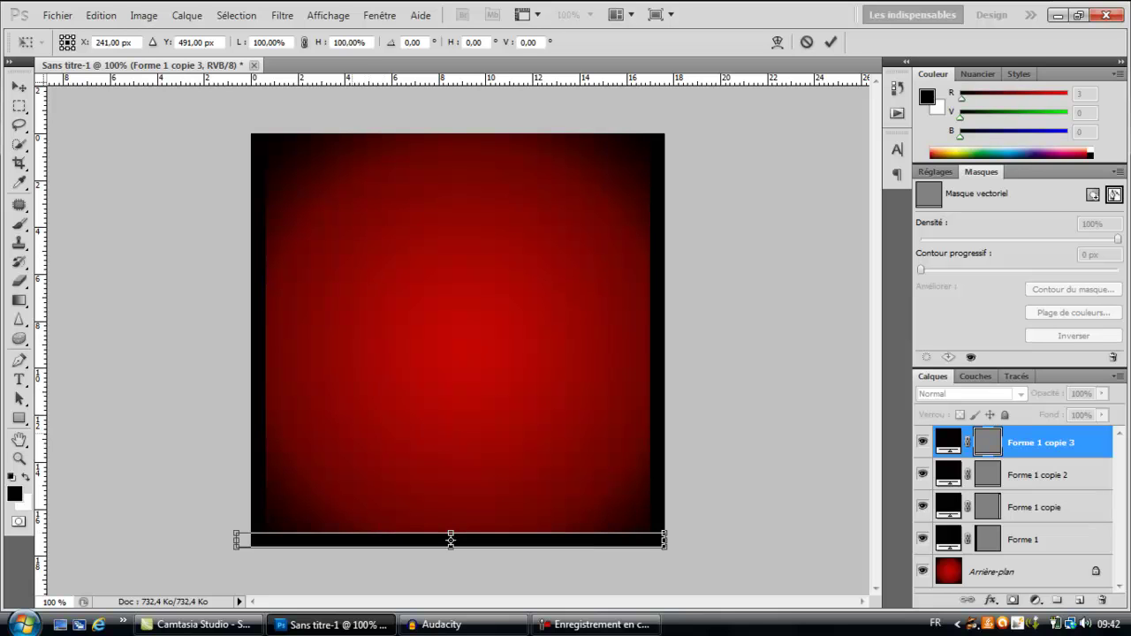
pyautogui.moveTo(451, 538); pyautogui.dragTo(459, 141)
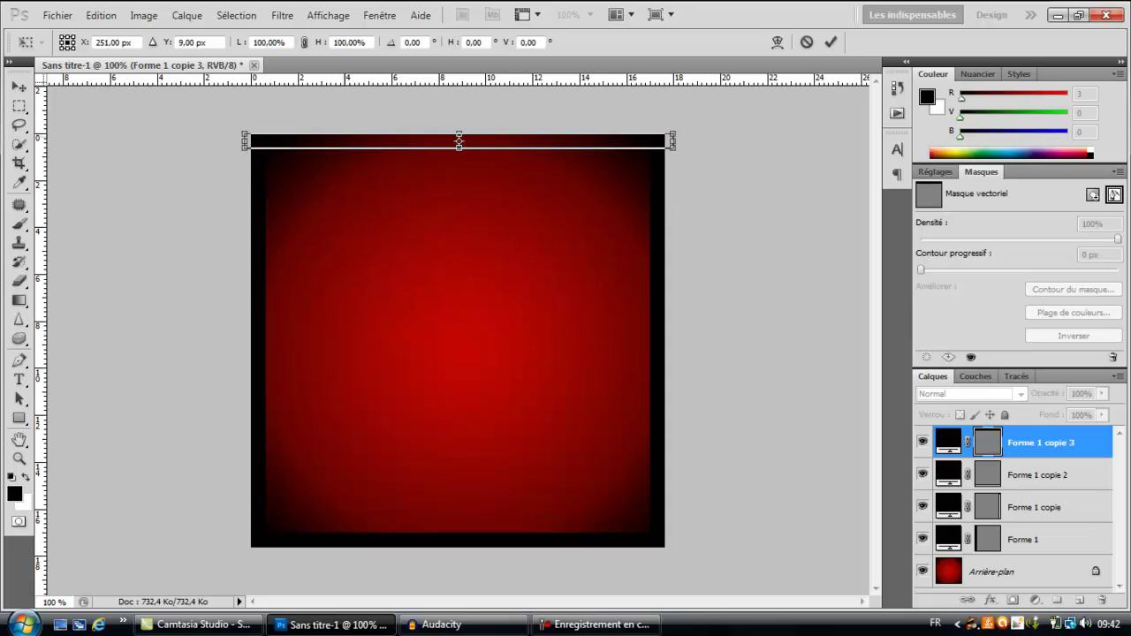
pyautogui.press('Return')
pyautogui.press('u')
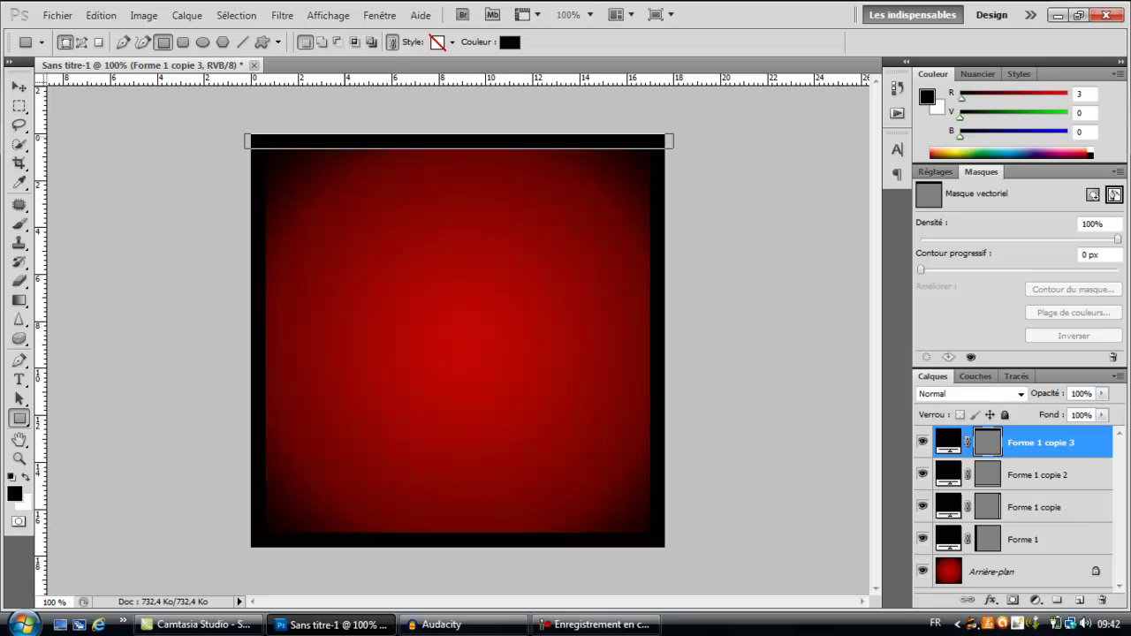
pyautogui.press('Return')
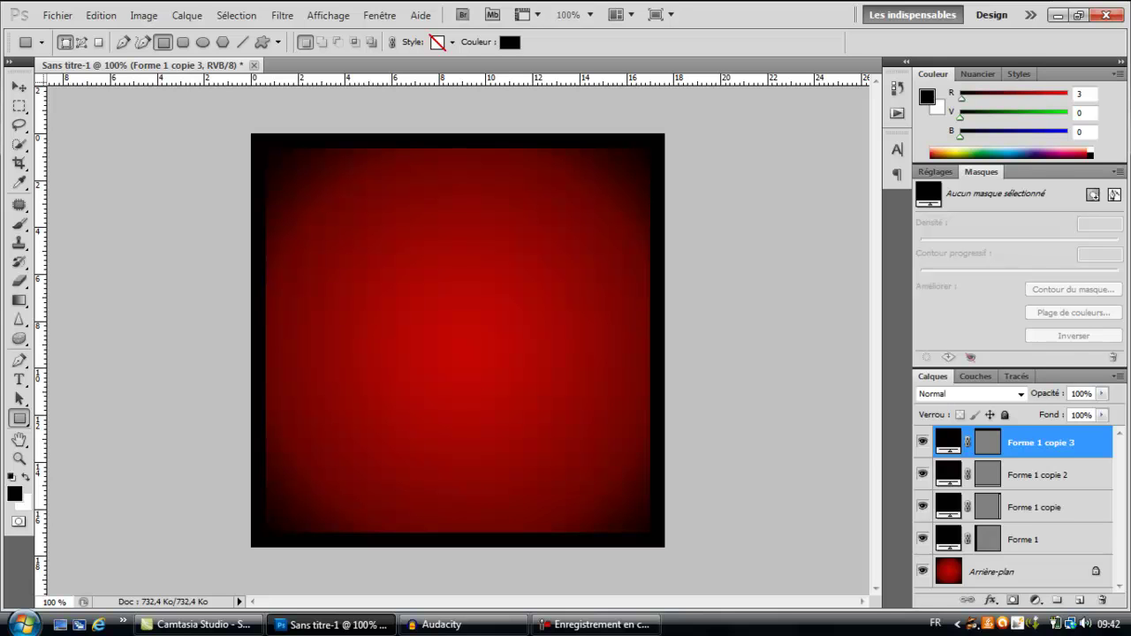
# Duplicate the Forme 1 copie 3 layer and set the copy's opacity to 30%.
pyautogui.rightClick(1041, 446)
pyautogui.click(884, 115)
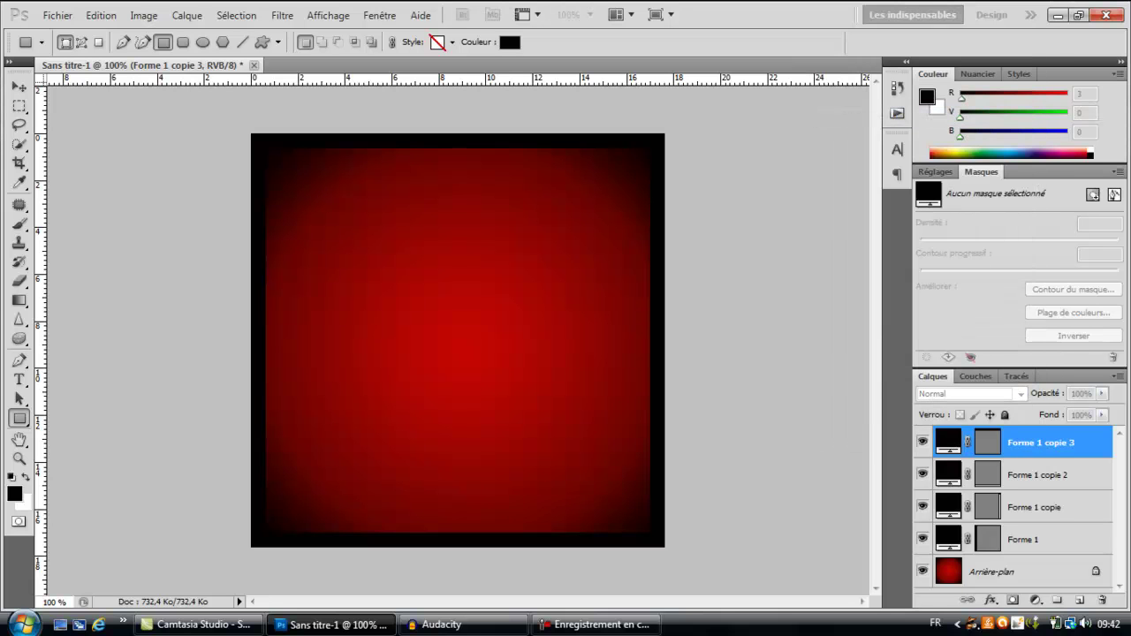
pyautogui.press('Return')
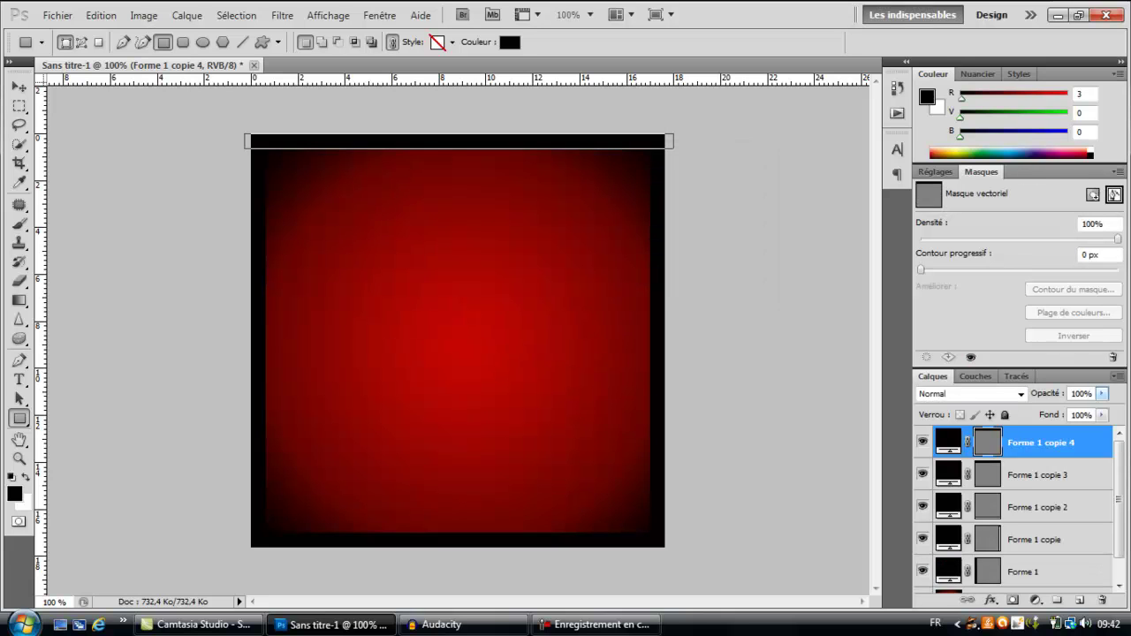
pyautogui.moveTo(1093, 393); pyautogui.dragTo(1067, 393)
pyautogui.write('30')
pyautogui.press('Return')
# Move the 30% opacity bar down to sit directly below the top border bar at X 251 px, Y 27 px.
pyautogui.hotkey('ctrl', 't')
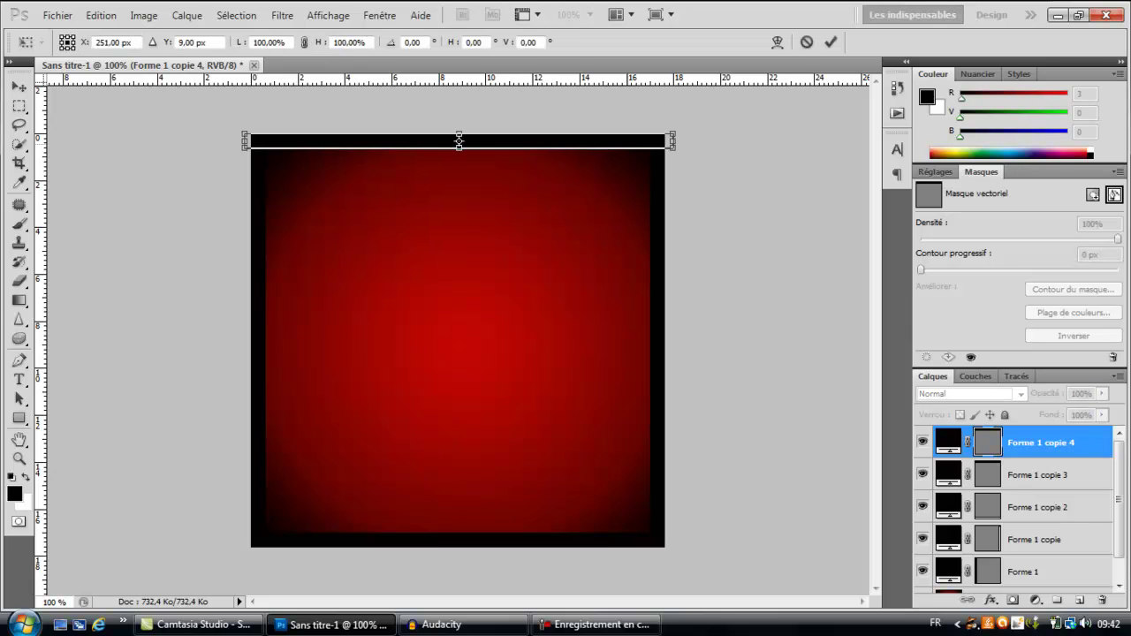
pyautogui.moveTo(628, 142); pyautogui.dragTo(628, 157)
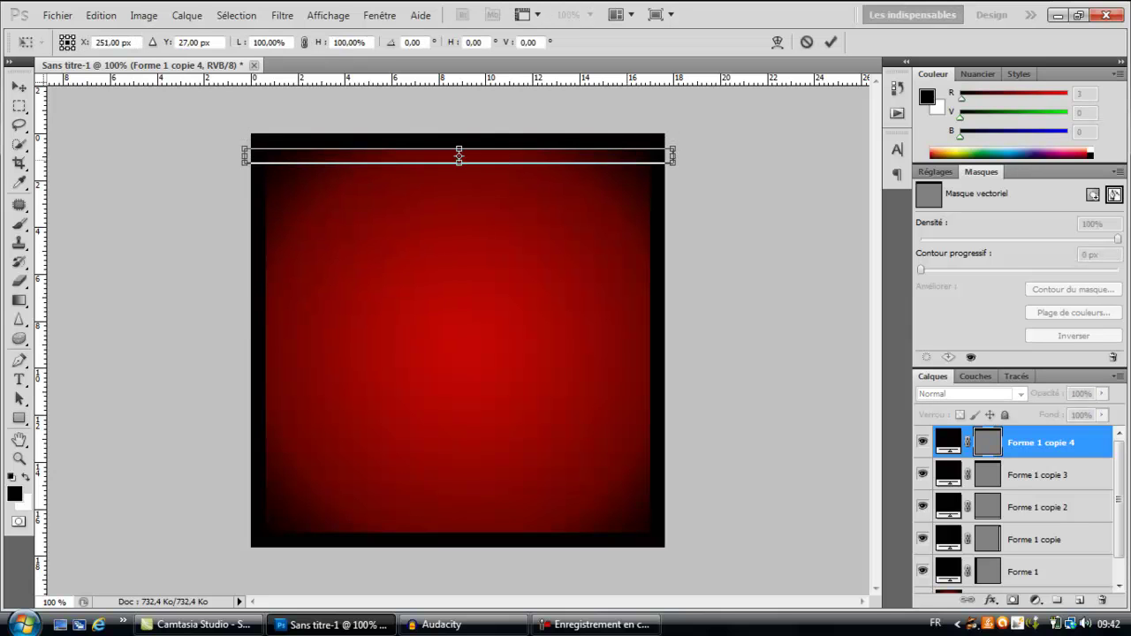
pyautogui.press('Return')
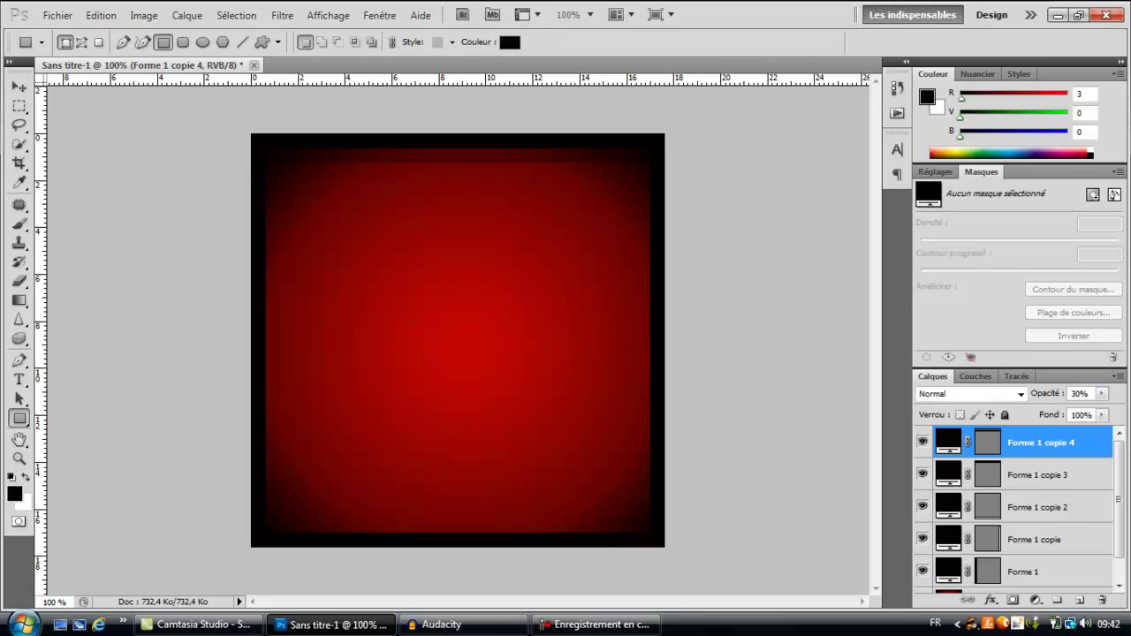
# Duplicate the Forme 1 copie 4 layer and move the copy directly above the bottom border bar at X 259 px, Y 473 px.
pyautogui.rightClick(1029, 441)
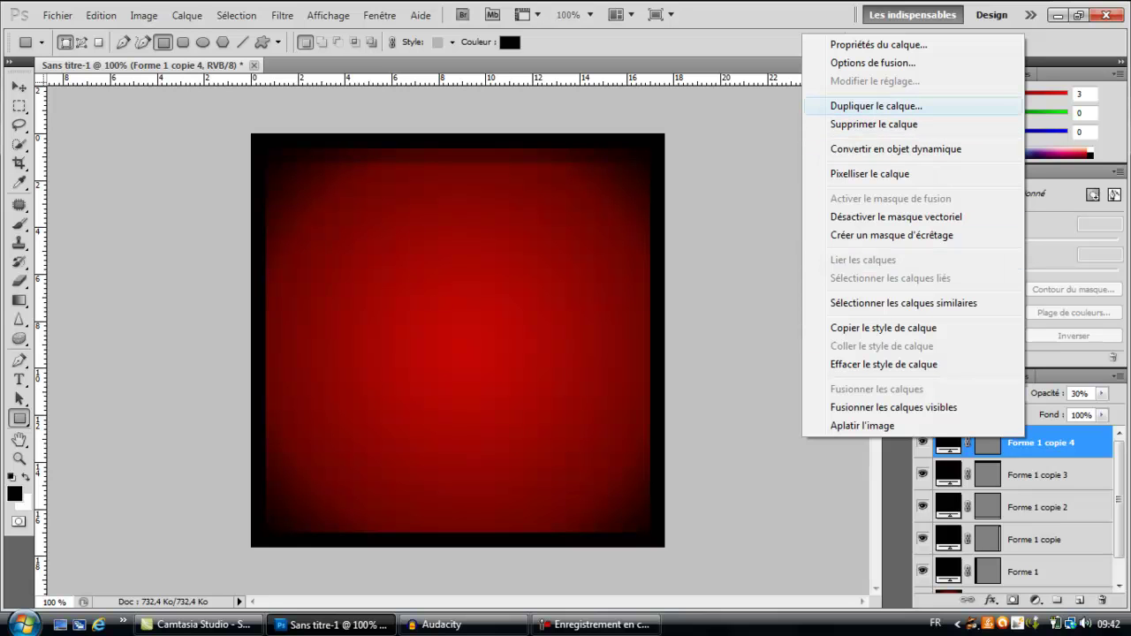
pyautogui.click(875, 106)
pyautogui.press('Return')
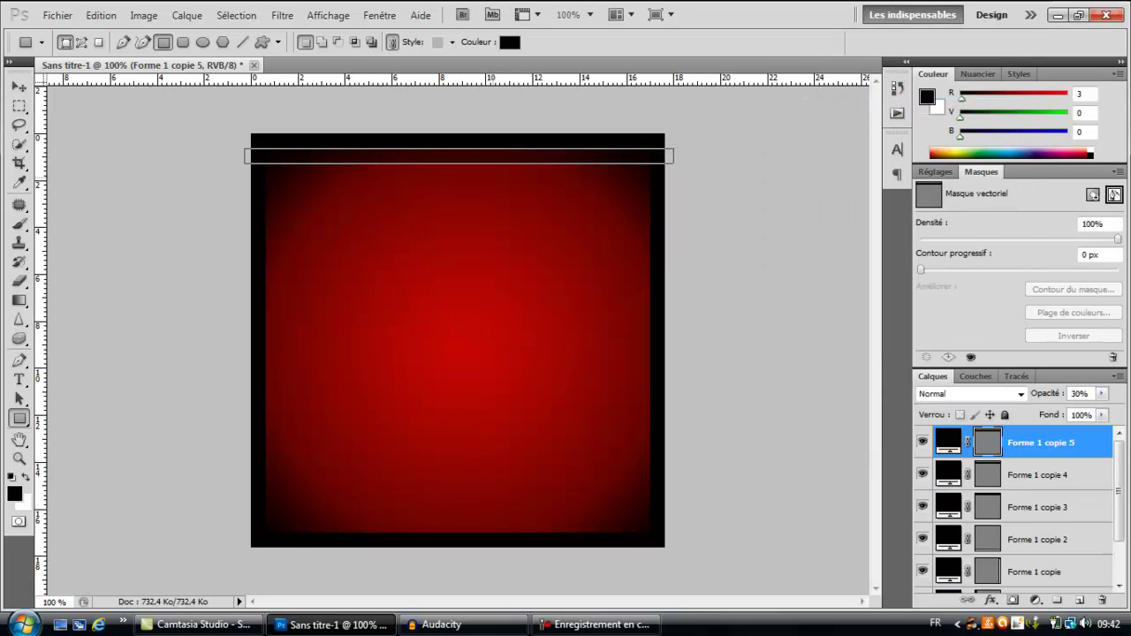
pyautogui.hotkey('ctrl', 't')
pyautogui.moveTo(459, 155); pyautogui.dragTo(465, 526)
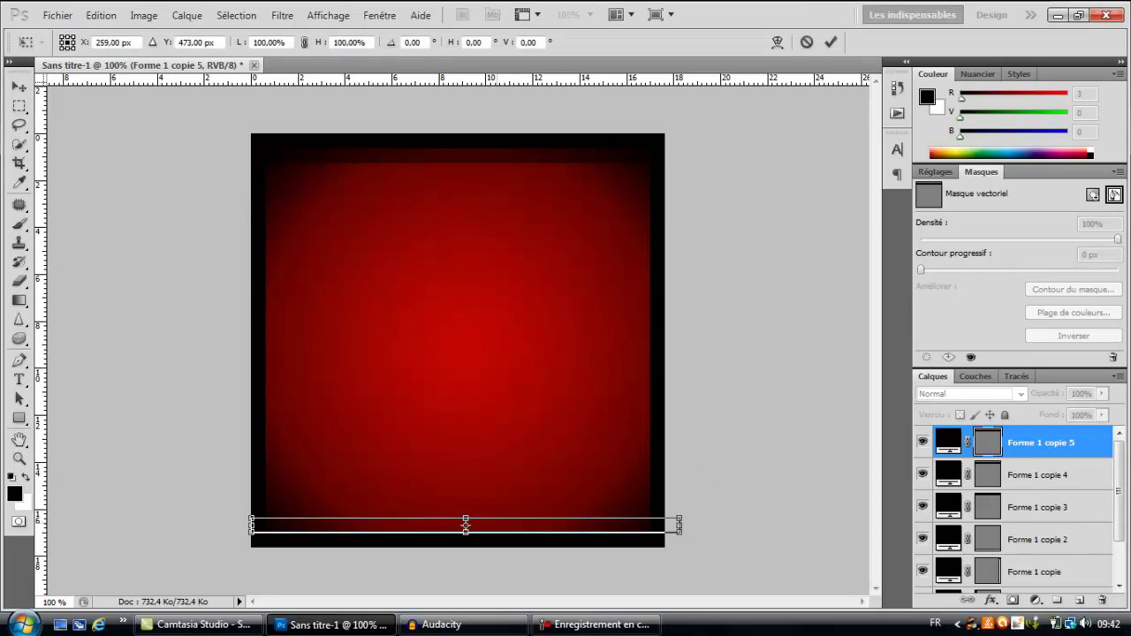
pyautogui.press('Return')
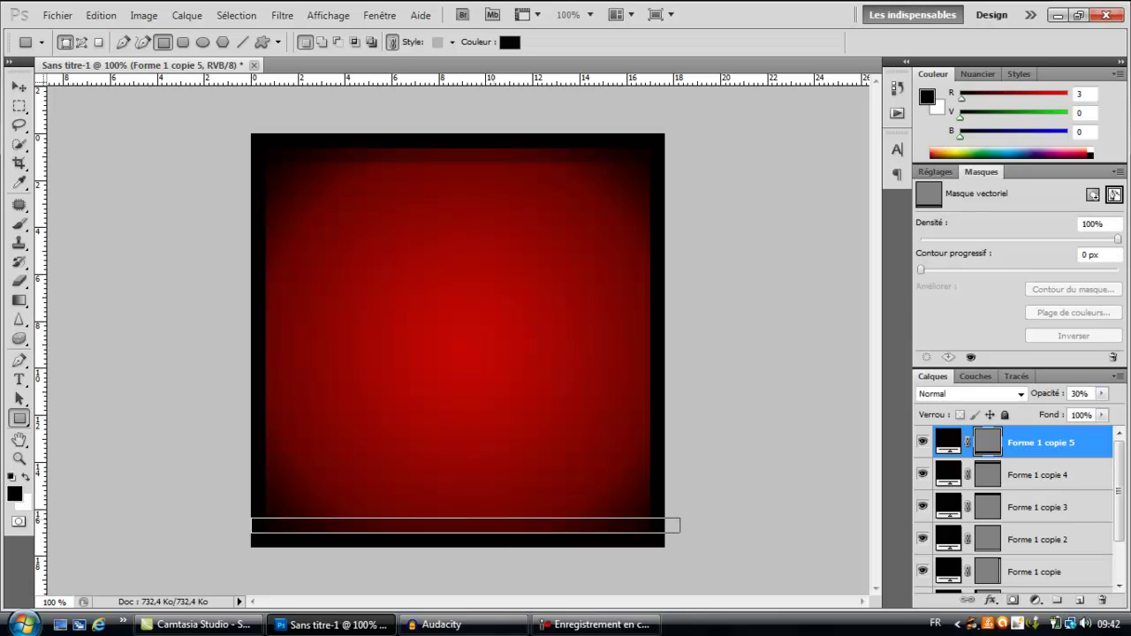
pyautogui.press('Return')
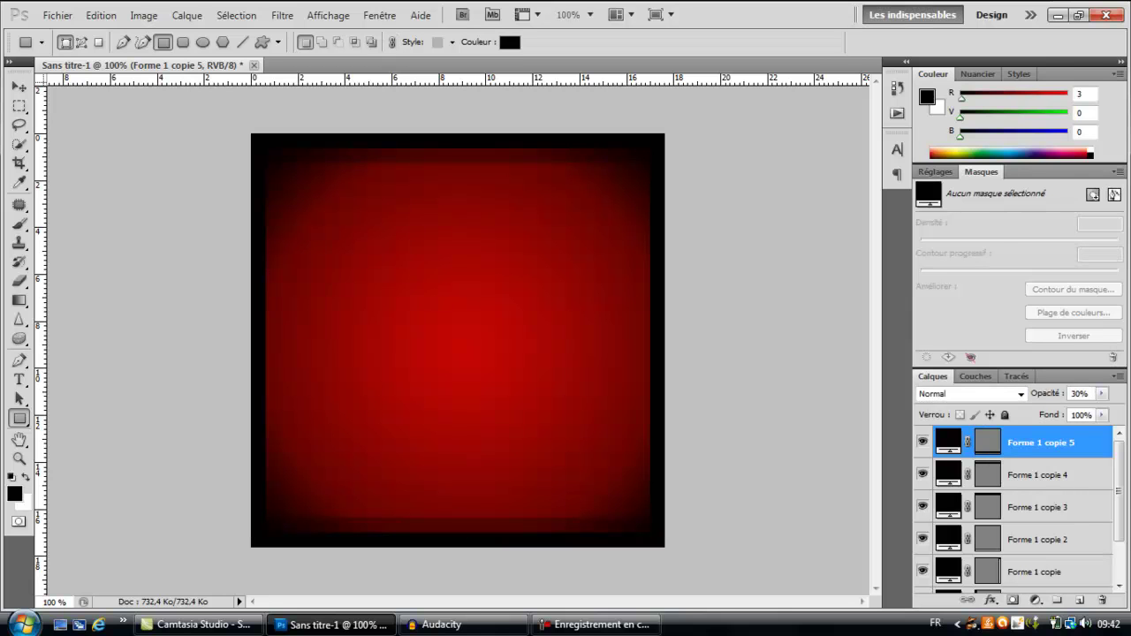
# Duplicate the Forme 1 copie 5 layer within the same document, accepting the proposed name.
pyautogui.rightClick(1070, 444)
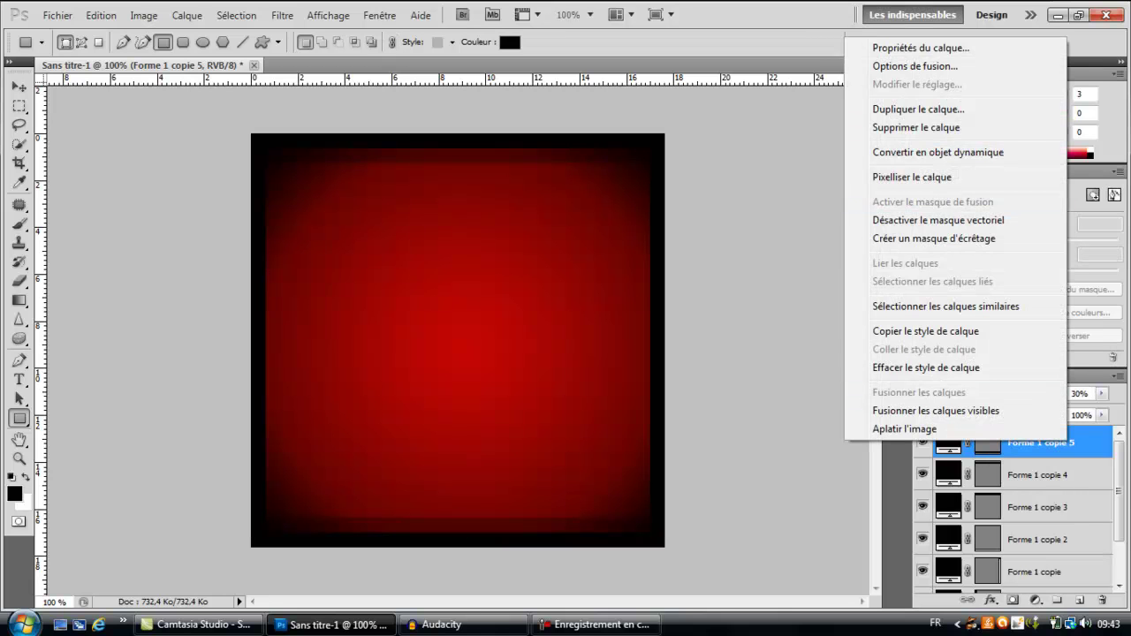
pyautogui.click(919, 109)
pyautogui.press('Return')
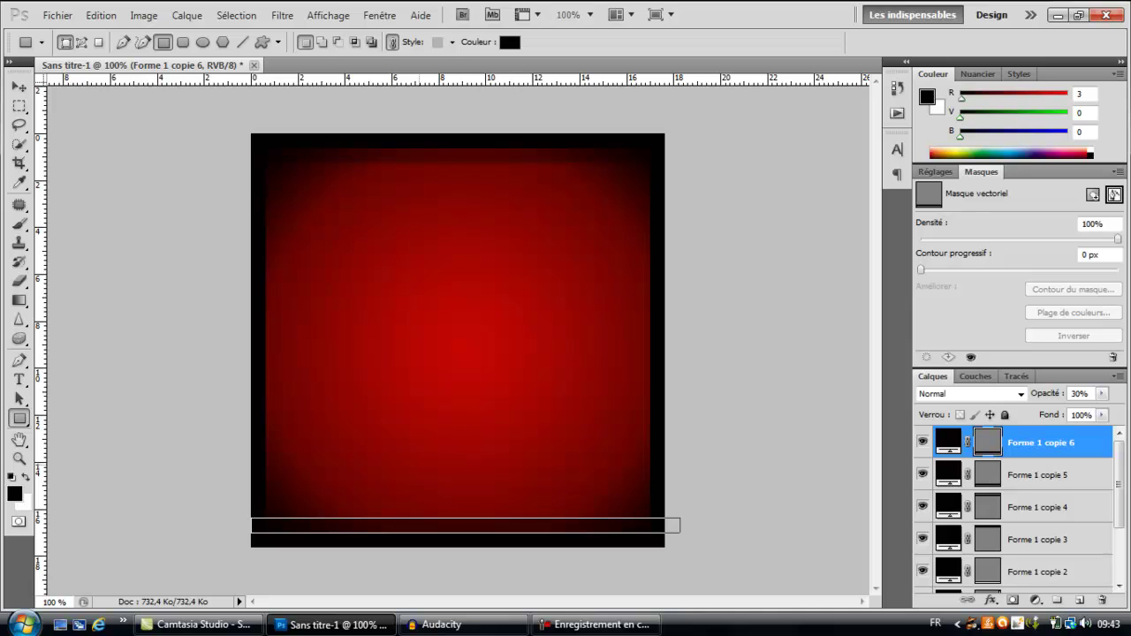
# Rotate the copied translucent bar 90° clockwise and move it against the inside of the right border bar at X 473 px, Y 259 px.
pyautogui.hotkey('ctrl', 't')
pyautogui.rightClick(466, 526)
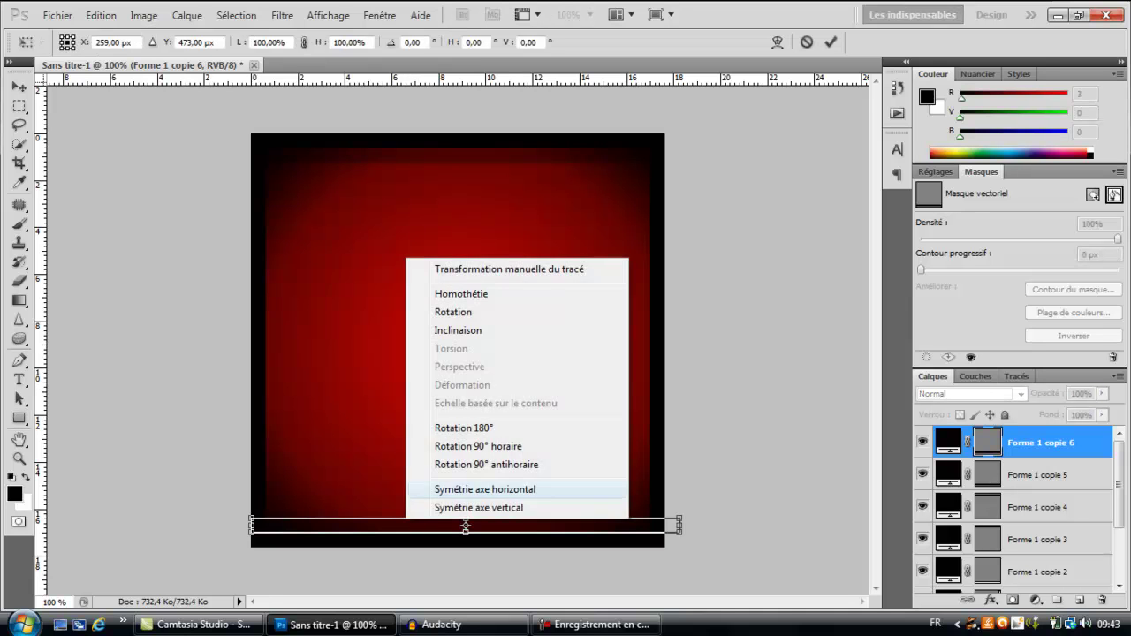
pyautogui.click(477, 446)
pyautogui.moveTo(463, 470); pyautogui.dragTo(639, 292)
pyautogui.press('Return')
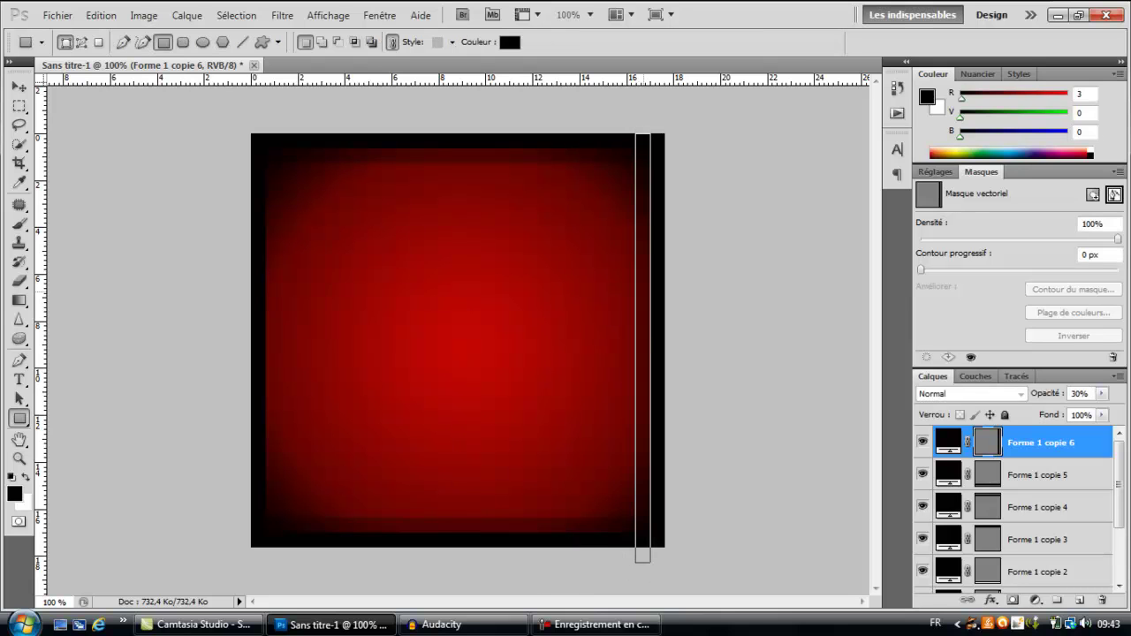
pyautogui.press('Return')
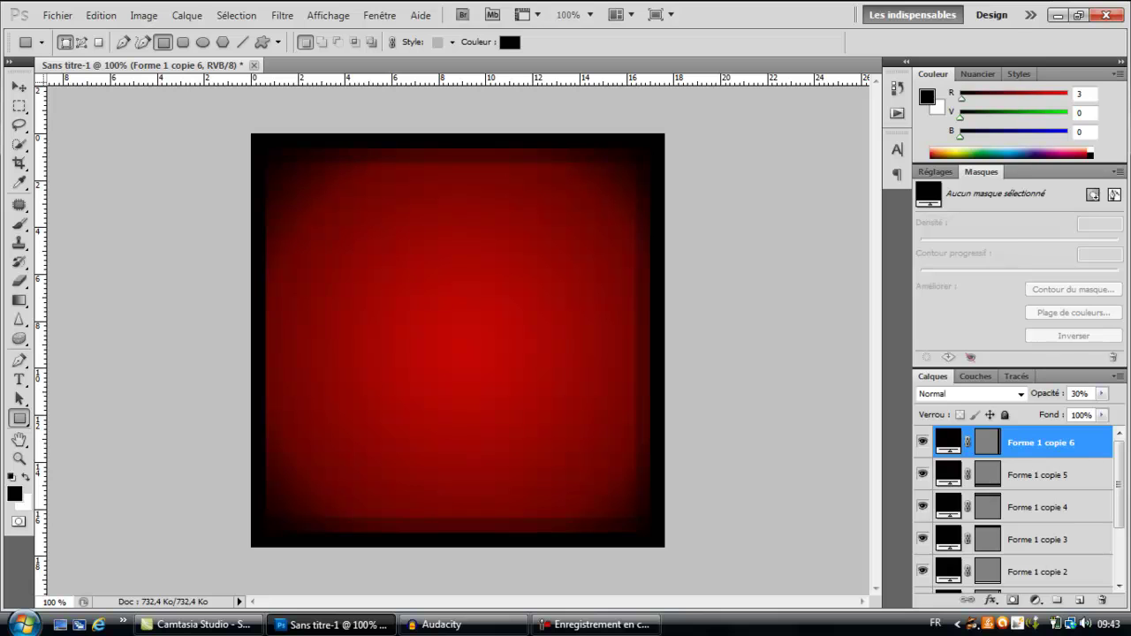
# Duplicate the Forme 1 copie 6 layer and move the copy against the inside of the left border bar.
pyautogui.rightClick(1021, 437)
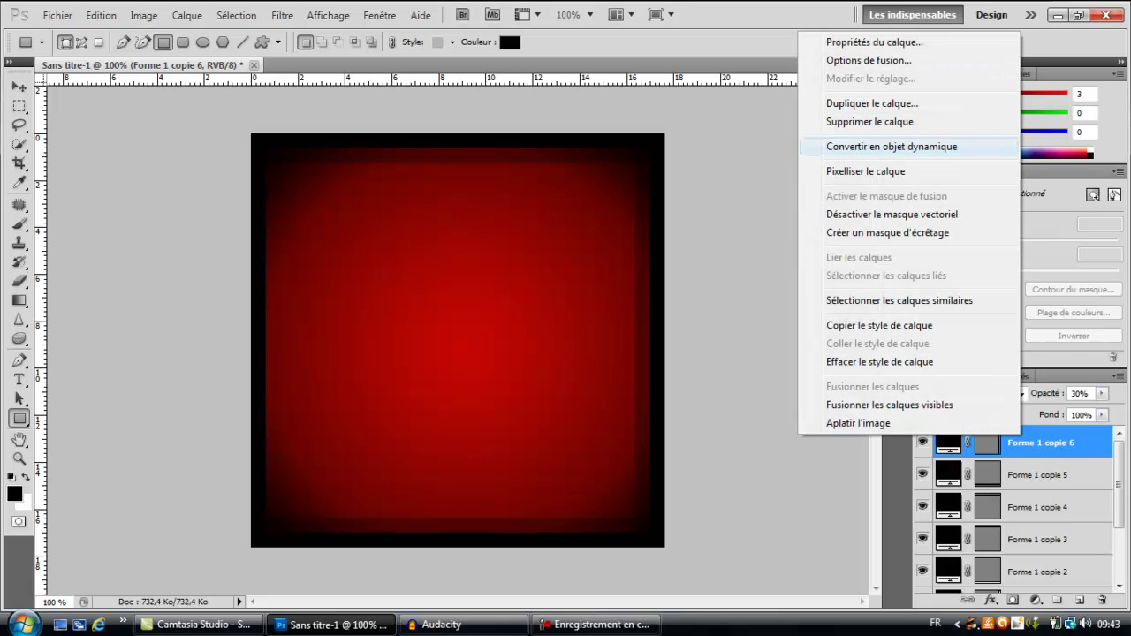
pyautogui.click(872, 103)
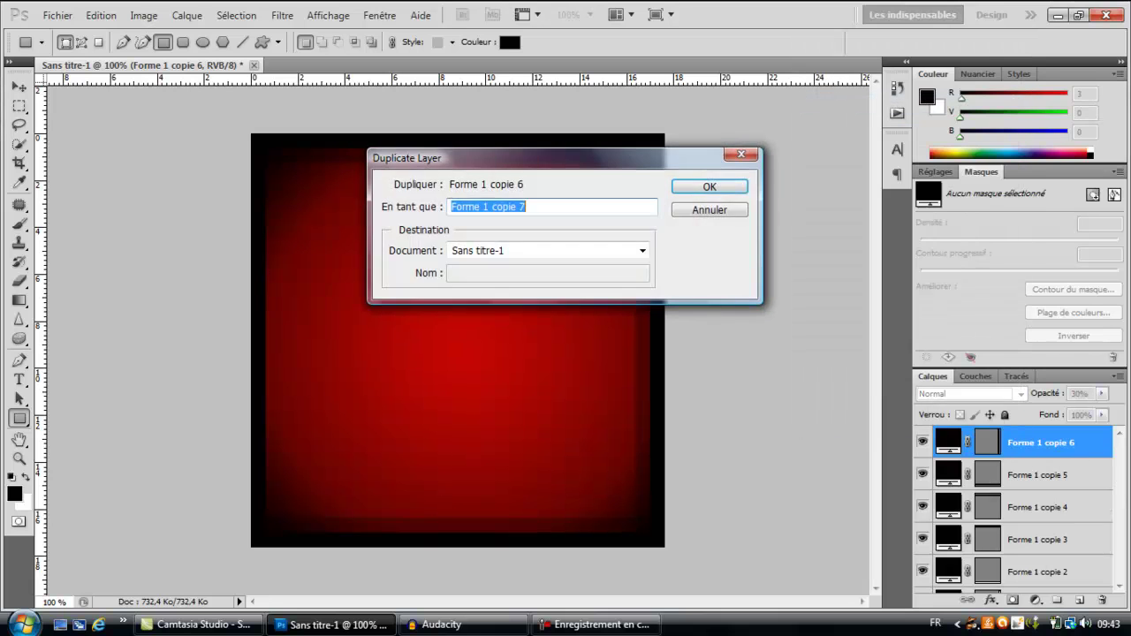
pyautogui.press('Return')
pyautogui.hotkey('ctrl', 't')
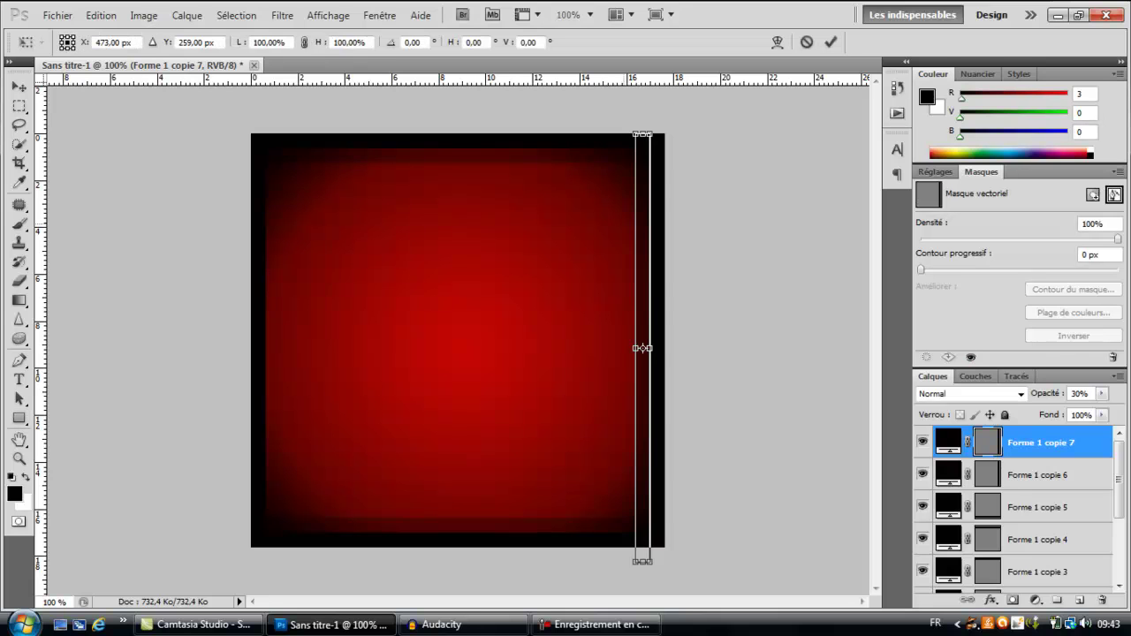
pyautogui.moveTo(643, 345); pyautogui.dragTo(273, 356)
pyautogui.press('Return')
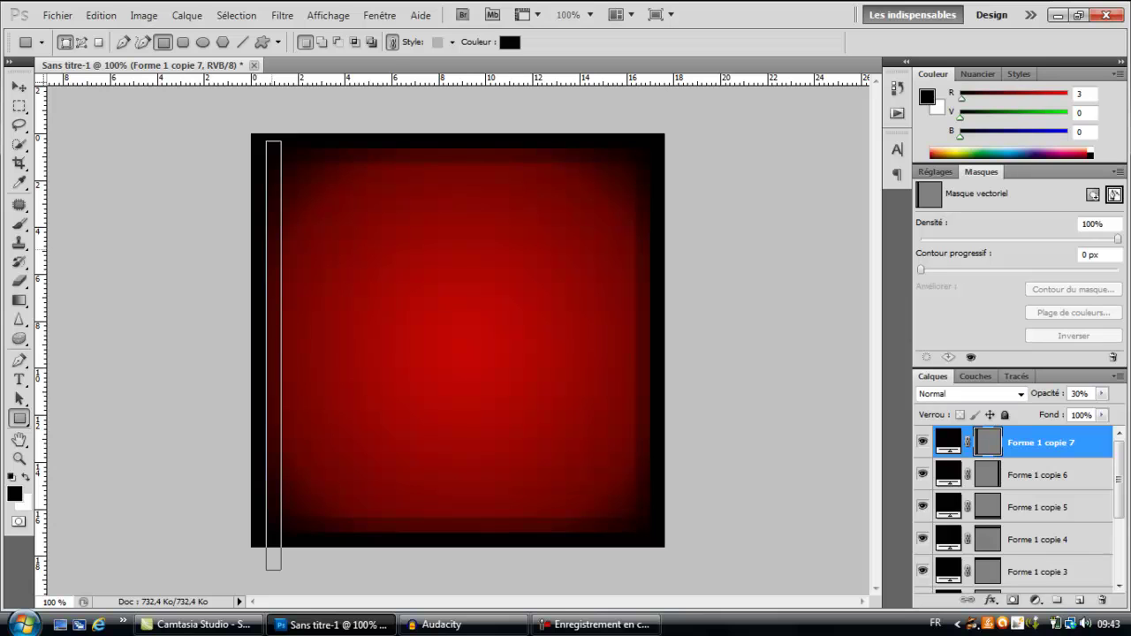
pyautogui.press('Return')
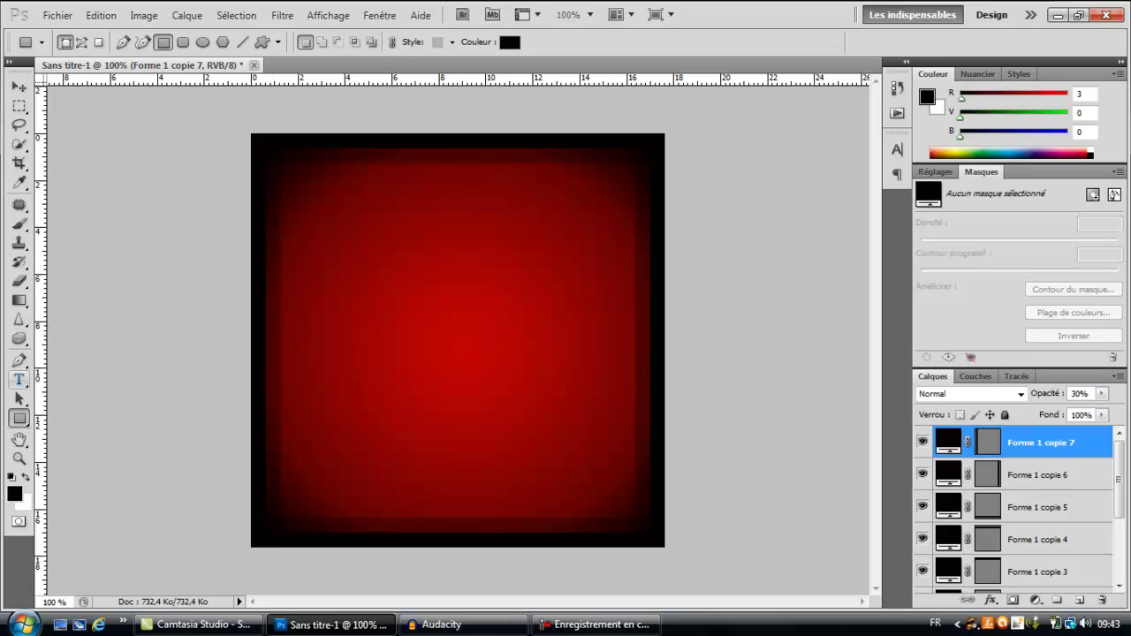
# Add the text "Coco" in black Neogrey at 110,01 pt across the upper part of the image.
pyautogui.click(18, 379)
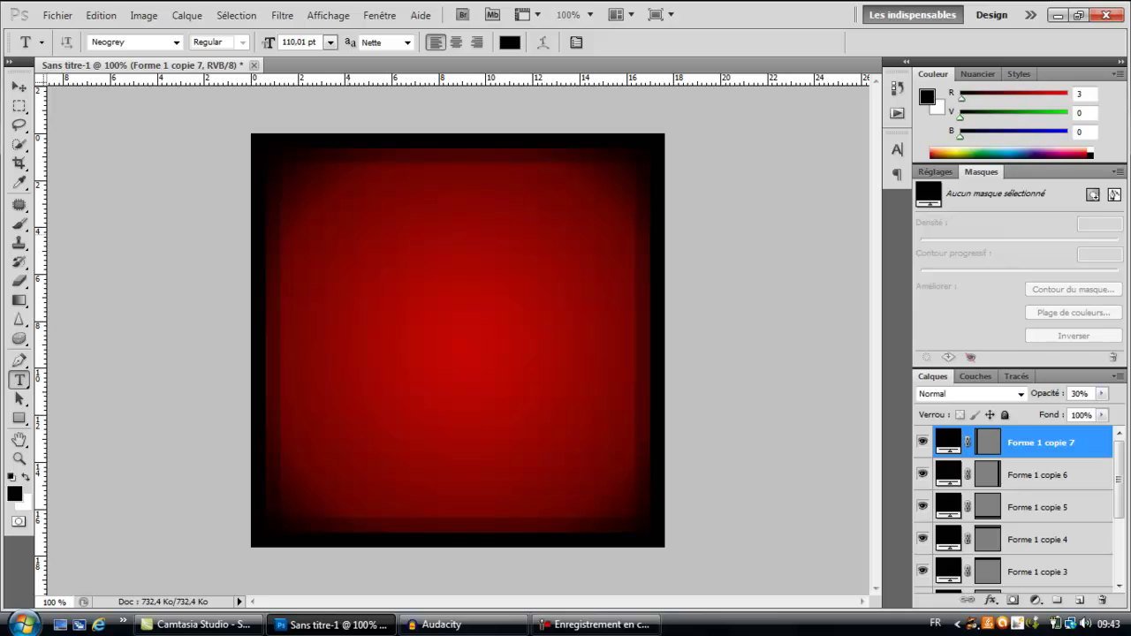
pyautogui.click(323, 225)
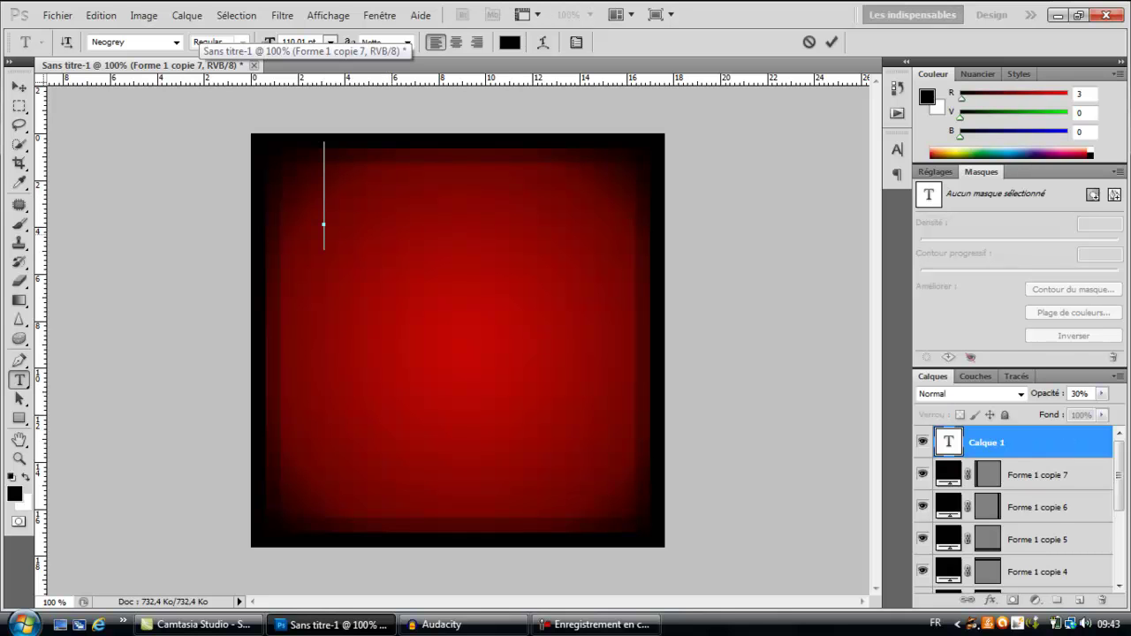
pyautogui.write('Coco')
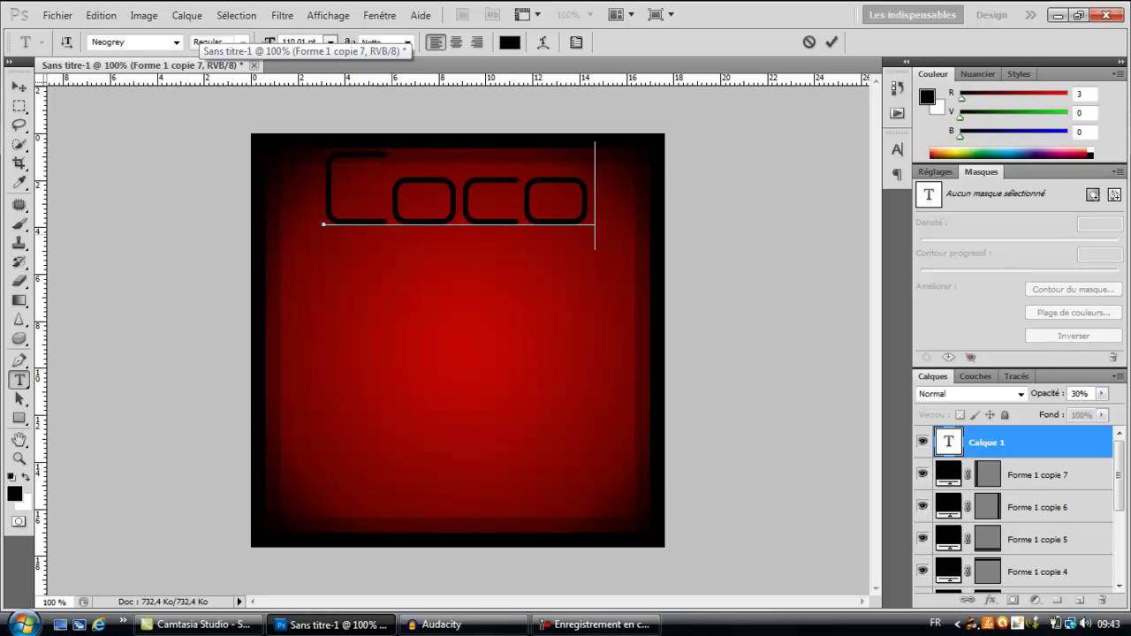
pyautogui.moveTo(415, 308); pyautogui.dragTo(417, 338)
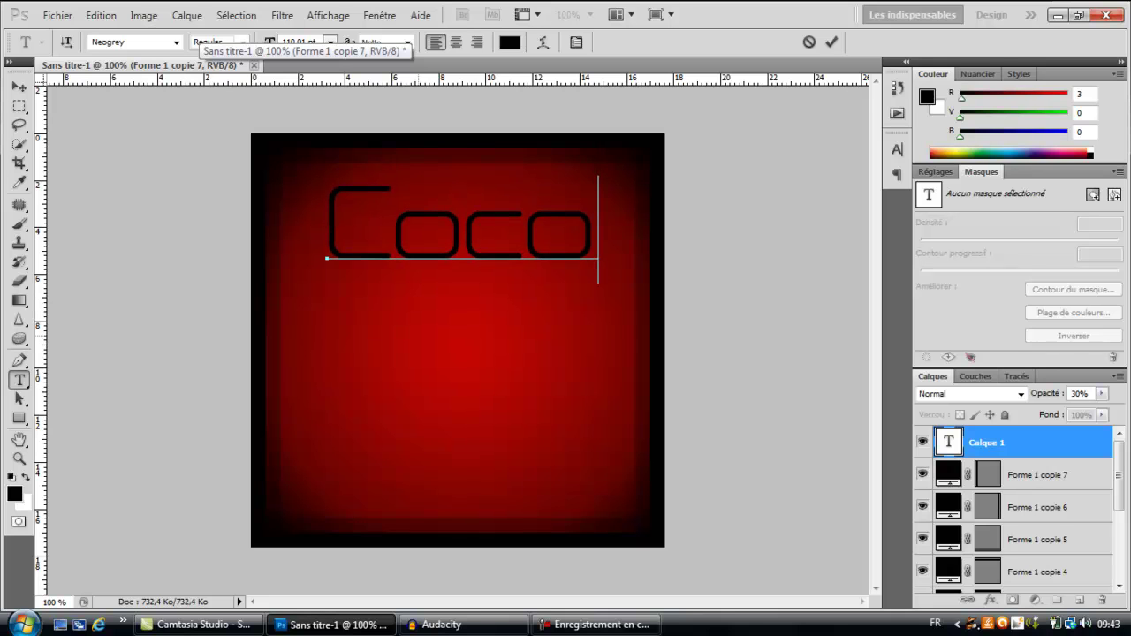
pyautogui.hotkey('ctrl', 'Return')
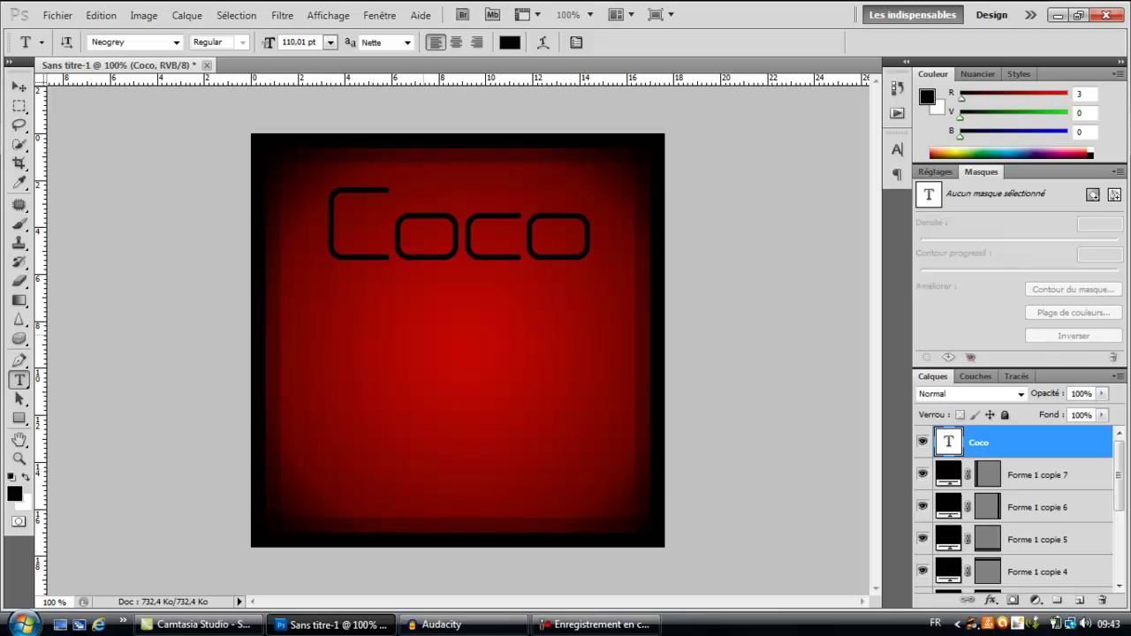
# Add the text "Le" as a separate text layer in the middle of the image, below Coco.
pyautogui.click(421, 337)
pyautogui.write('Le')
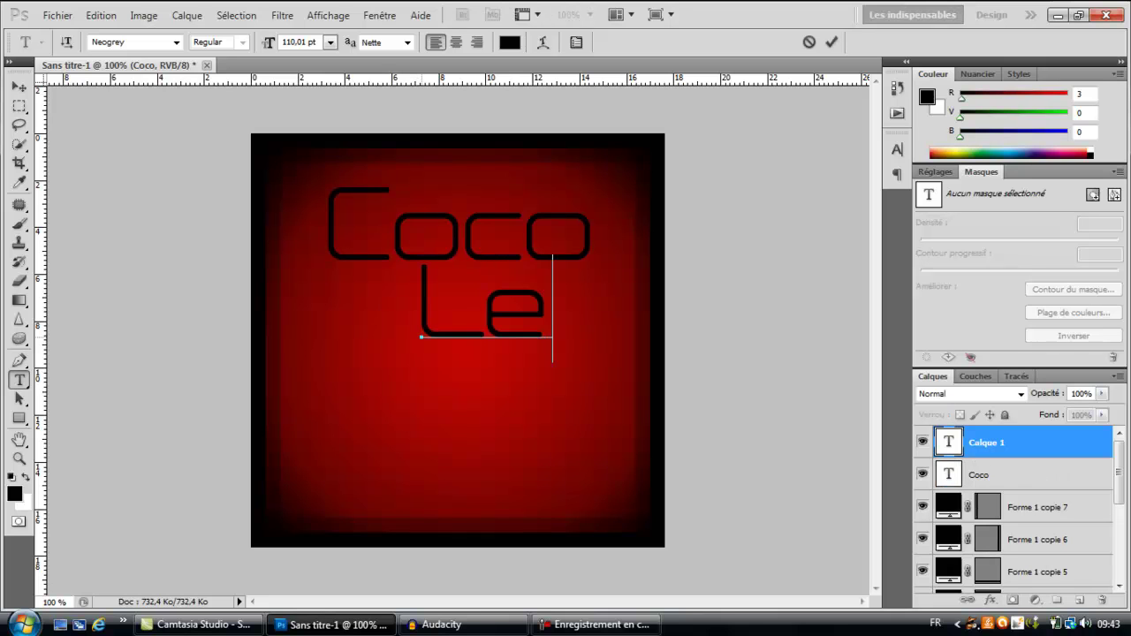
pyautogui.moveTo(474, 369); pyautogui.dragTo(462, 399)
pyautogui.hotkey('ctrl', 'Return')
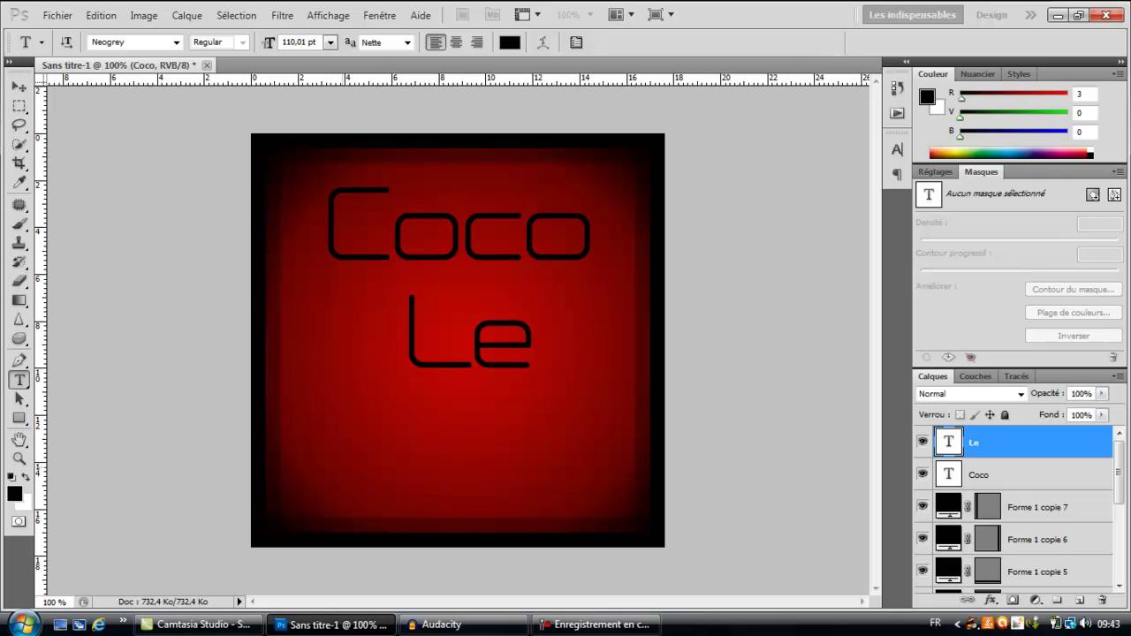
# Enter the text "Tutoteur" as a new text layer in the lower part of the image, below Le.
pyautogui.click(300, 468)
pyautogui.write('Tuit')
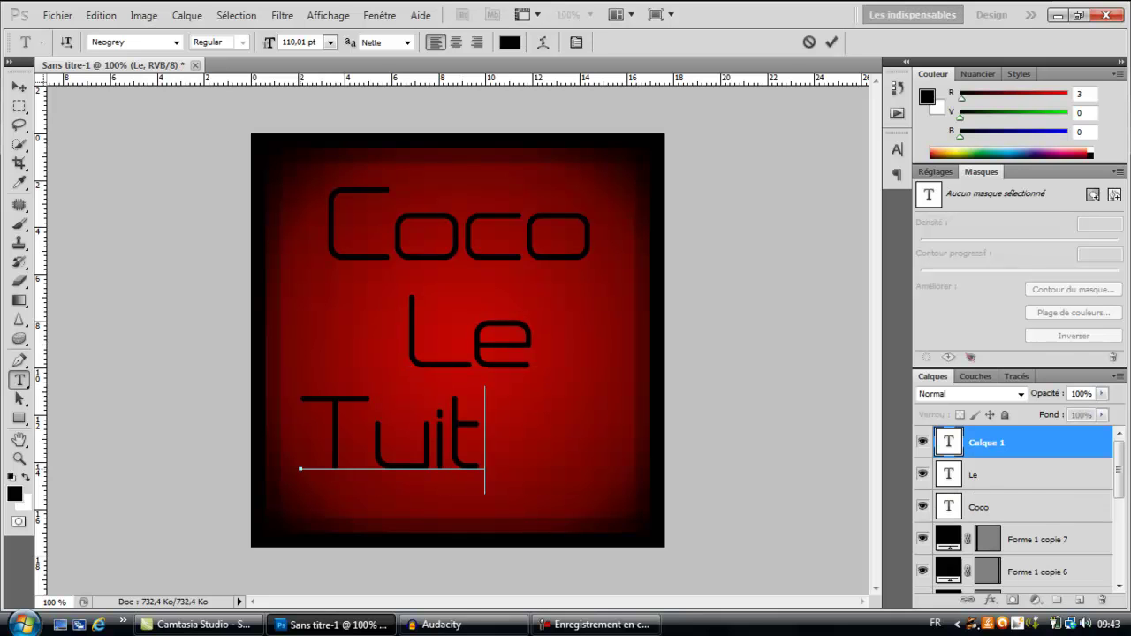
pyautogui.press('BackSpace')
pyautogui.press('BackSpace')
pyautogui.write('toteur')
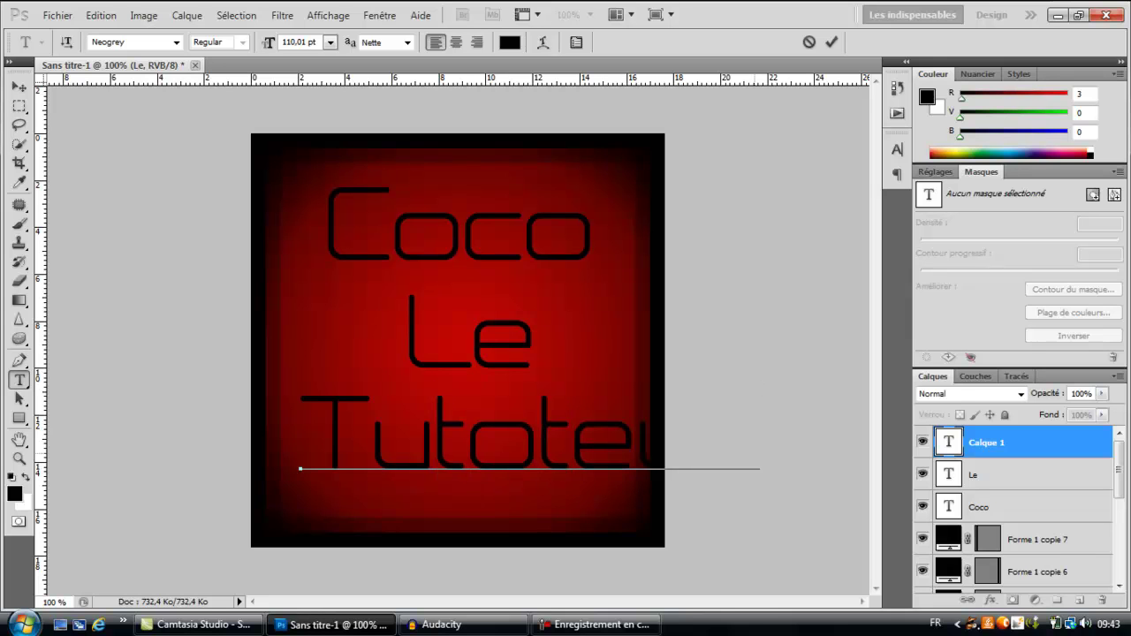
# Reduce the Tutoteur text to 84,01 pt and position it between the inner side borders below Le.
pyautogui.moveTo(758, 442); pyautogui.dragTo(301, 442)
pyautogui.moveTo(269, 41); pyautogui.dragTo(262, 42)
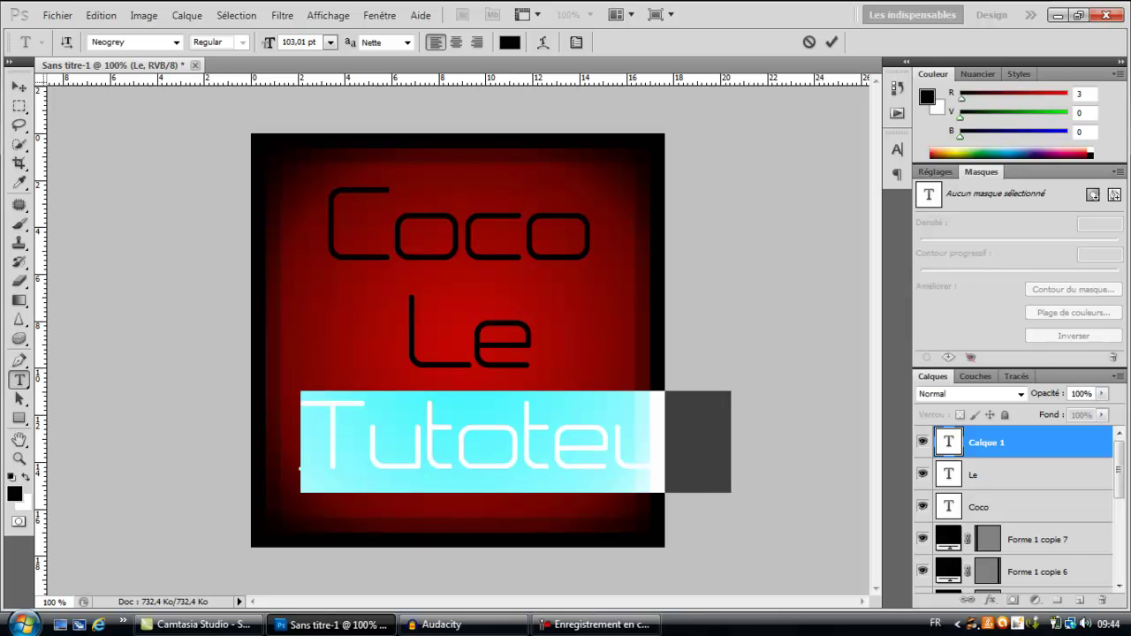
pyautogui.hotkey('ctrl', 'shift', ',')
pyautogui.hotkey('ctrl', 'shift', ',')
pyautogui.hotkey('ctrl', 'shift', ',')
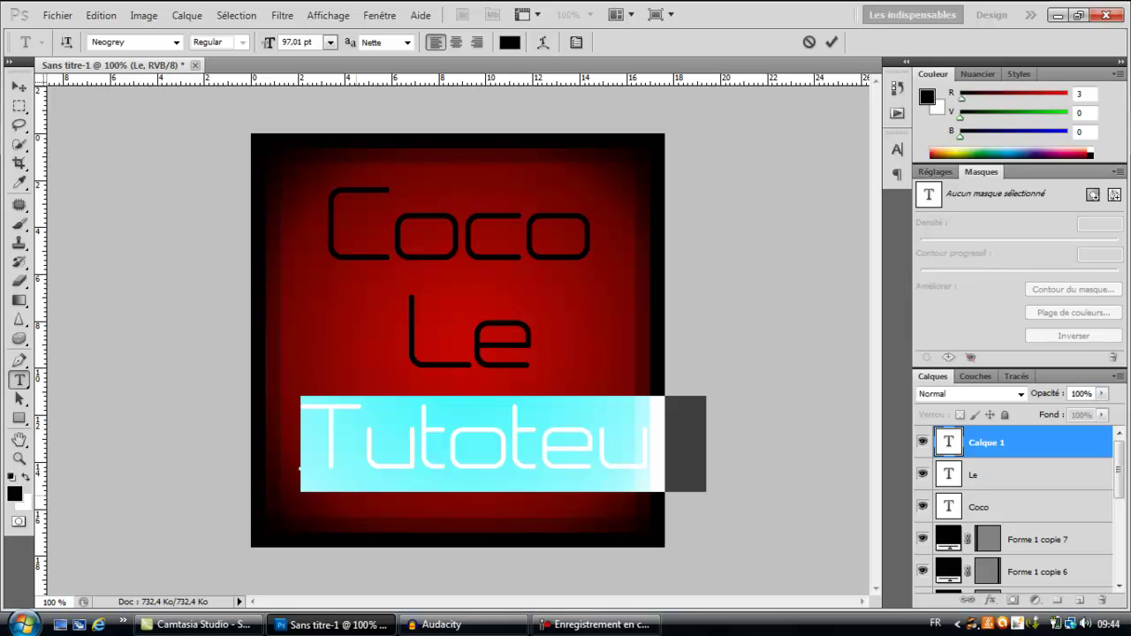
pyautogui.moveTo(385, 511); pyautogui.dragTo(352, 522)
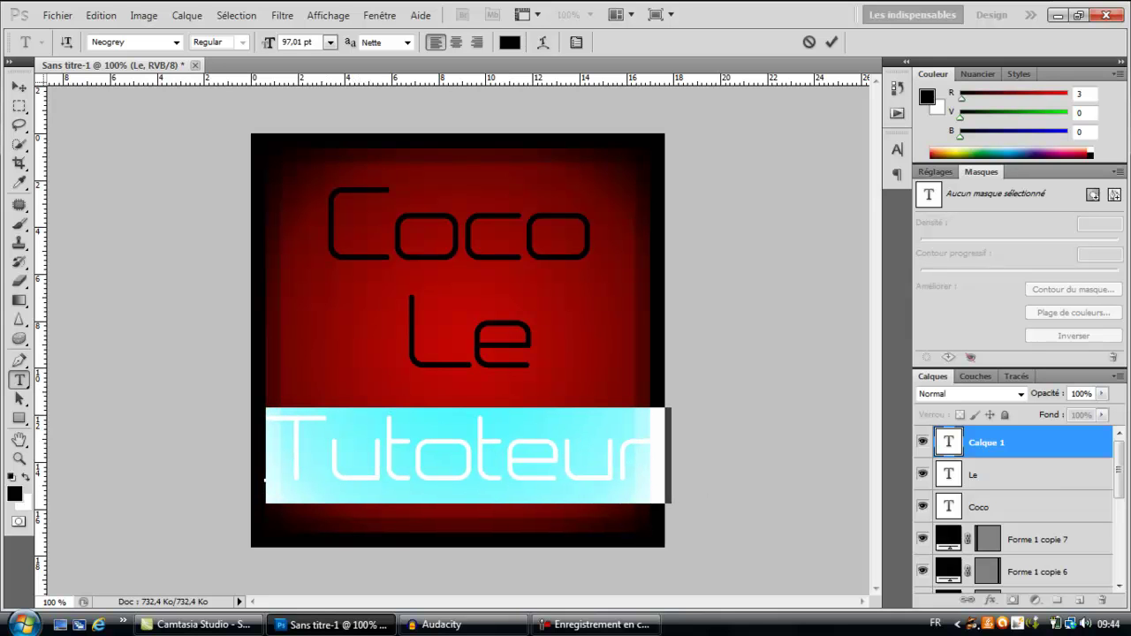
pyautogui.press('Down')
pyautogui.press('Down')
pyautogui.press('Down')
pyautogui.press('Down')
pyautogui.press('Down')
pyautogui.press('Down')
pyautogui.press('Down')
pyautogui.press('Down')
pyautogui.press('Down')
pyautogui.press('Down')
pyautogui.press('Down')
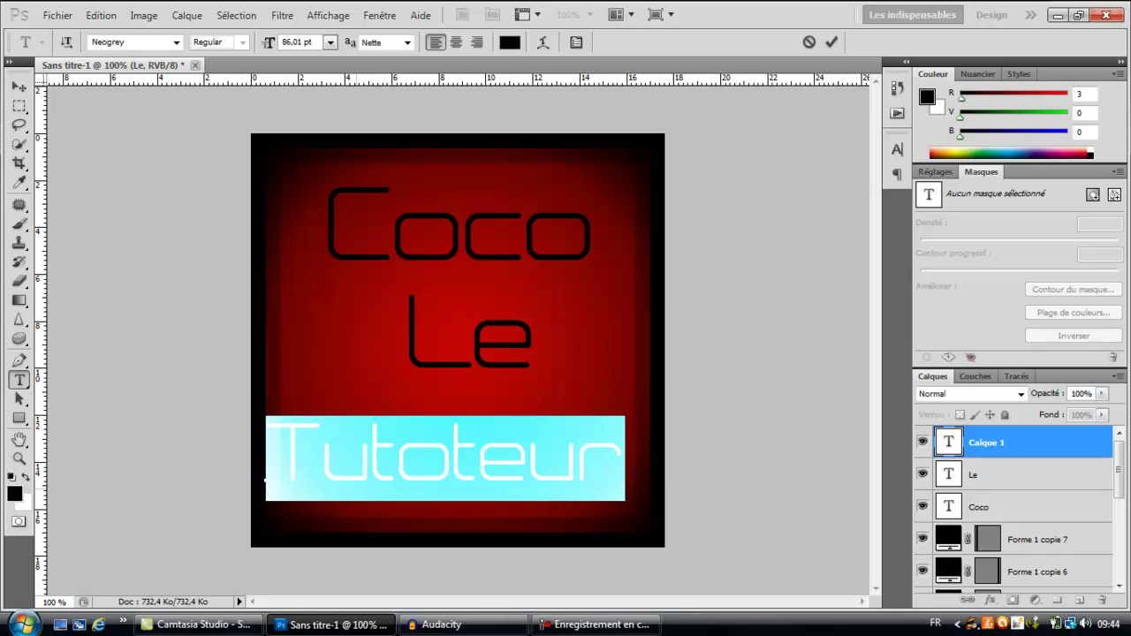
pyautogui.moveTo(356, 522); pyautogui.dragTo(368, 523)
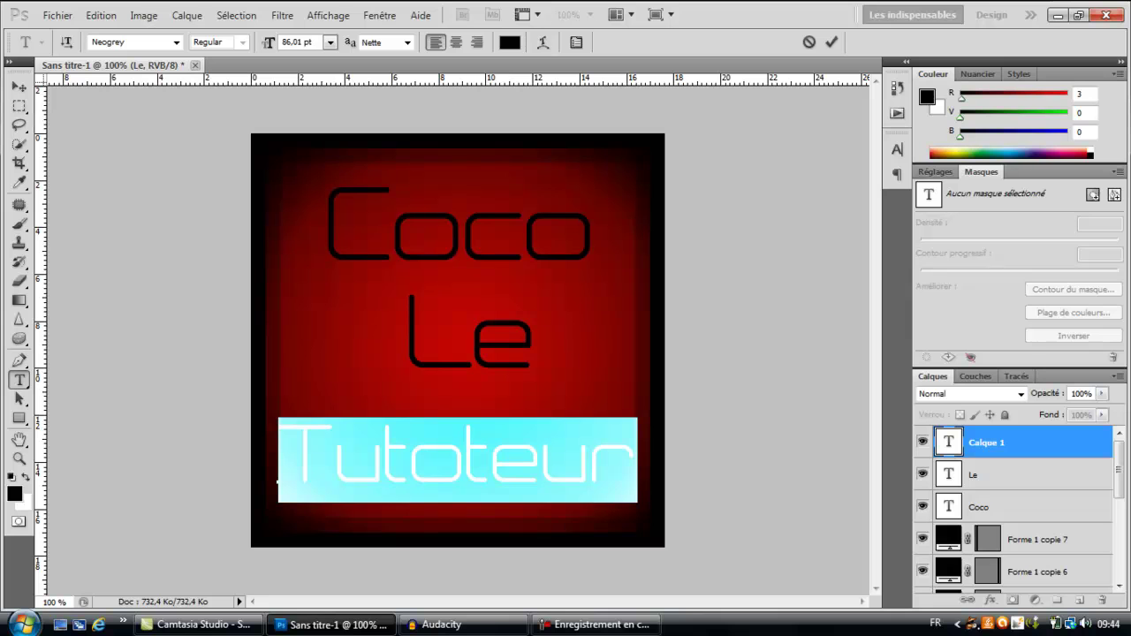
pyautogui.press('ctrl+shift+less')
pyautogui.press('ctrl+shift+less')
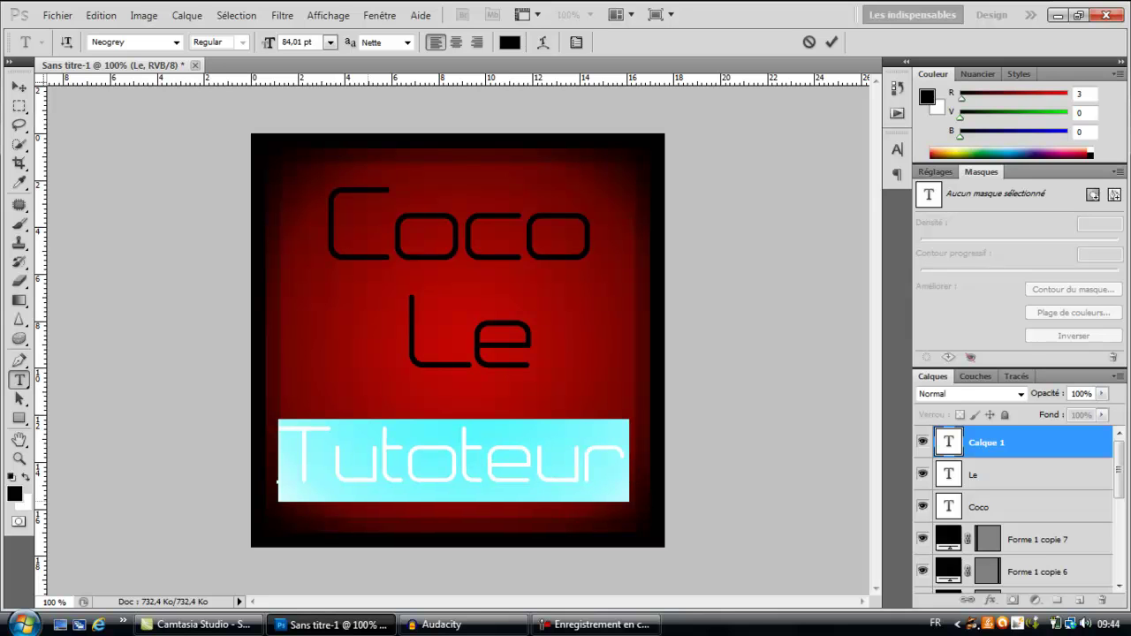
pyautogui.moveTo(368, 521)
pyautogui.mouseDown()
pyautogui.moveTo(399, 519)
pyautogui.moveTo(371, 515)
pyautogui.mouseUp()
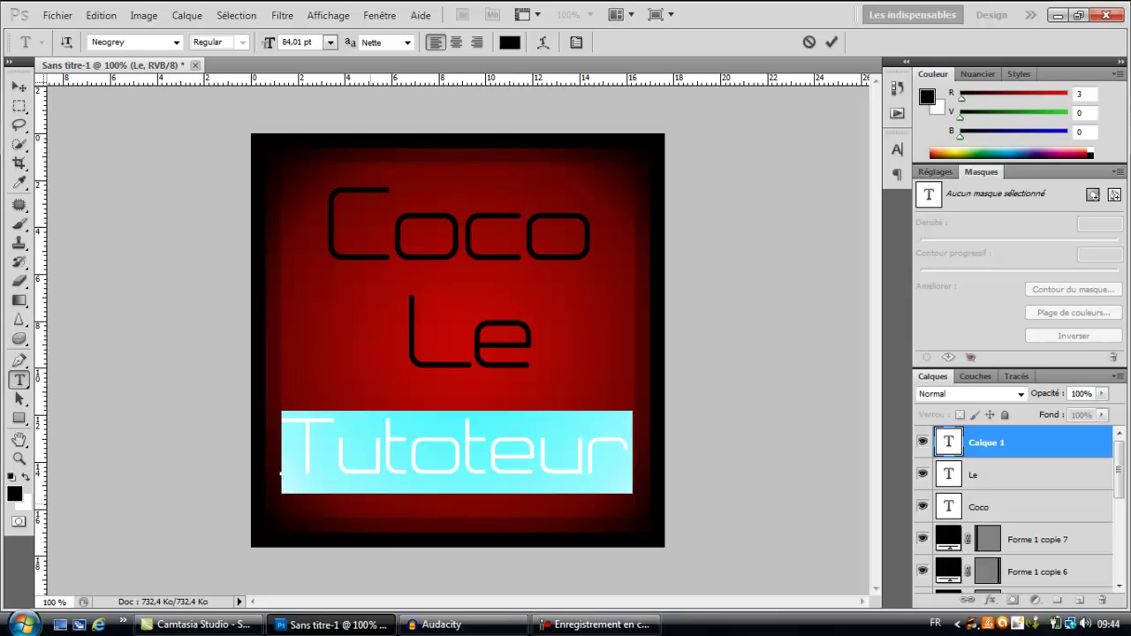
pyautogui.hotkey('ctrl', 'Return')
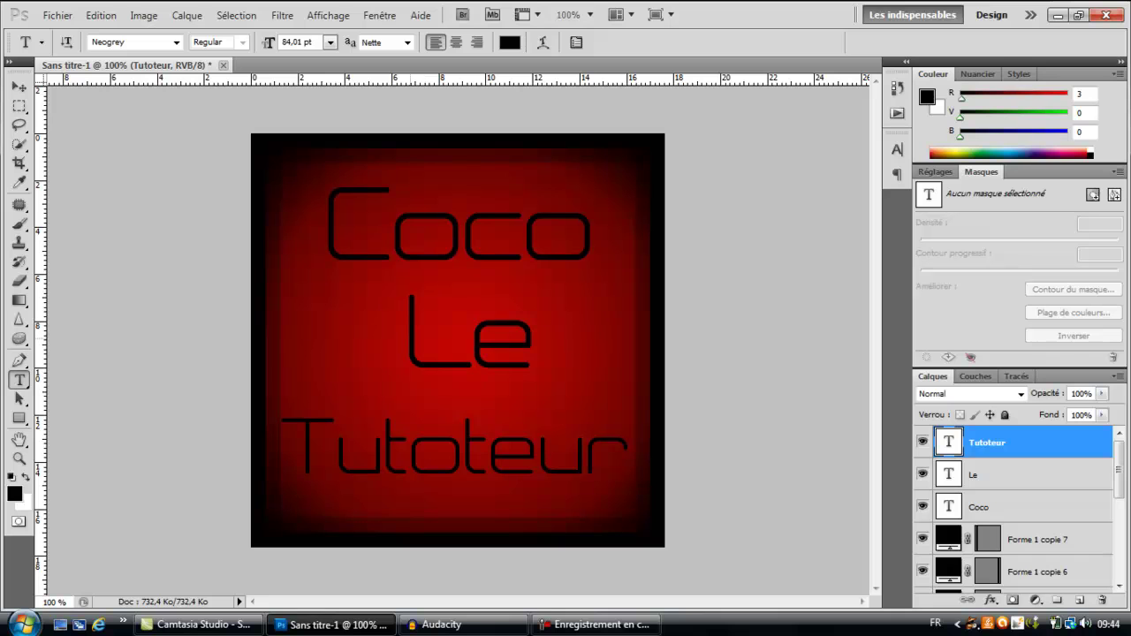
# Check the font size used for the Tutoteur text.
pyautogui.click(405, 340)
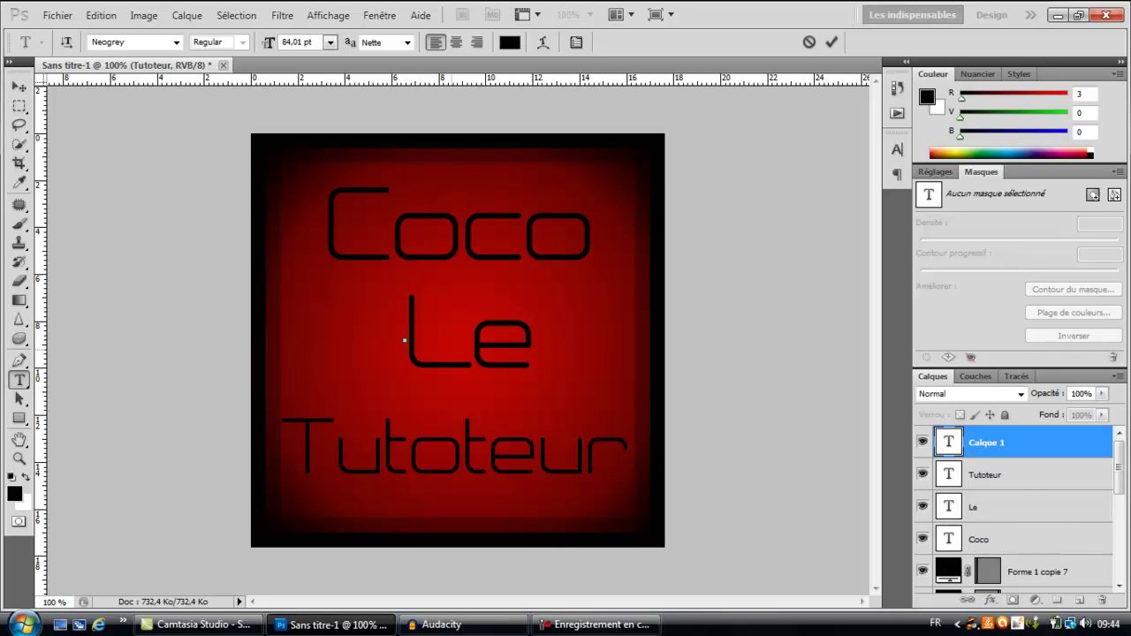
pyautogui.click(453, 443)
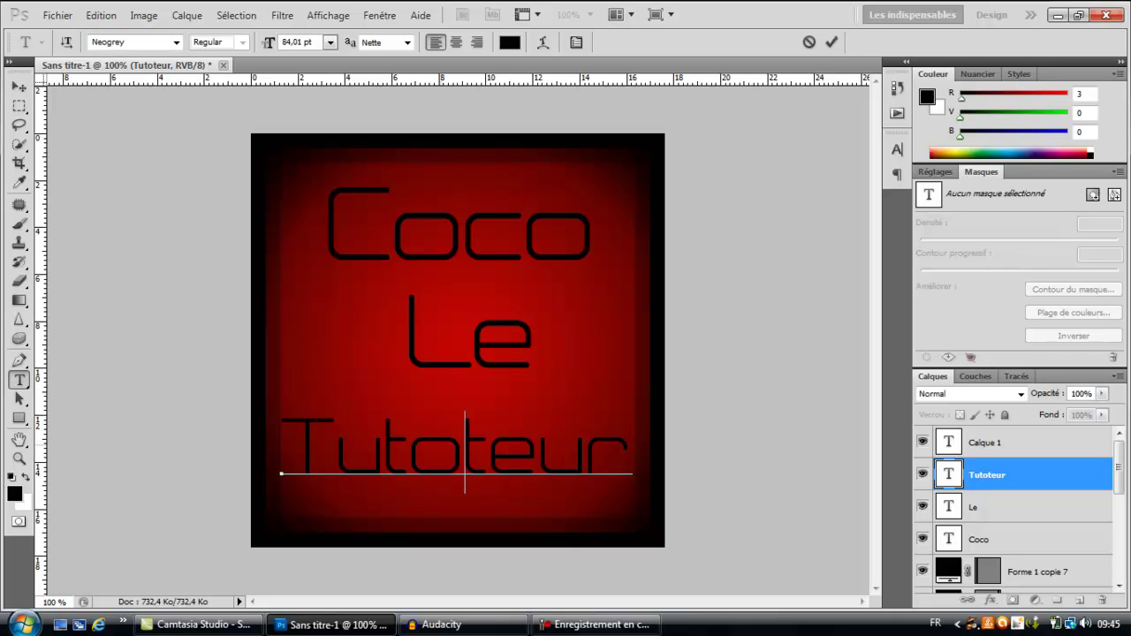
pyautogui.moveTo(633, 451); pyautogui.dragTo(281, 451)
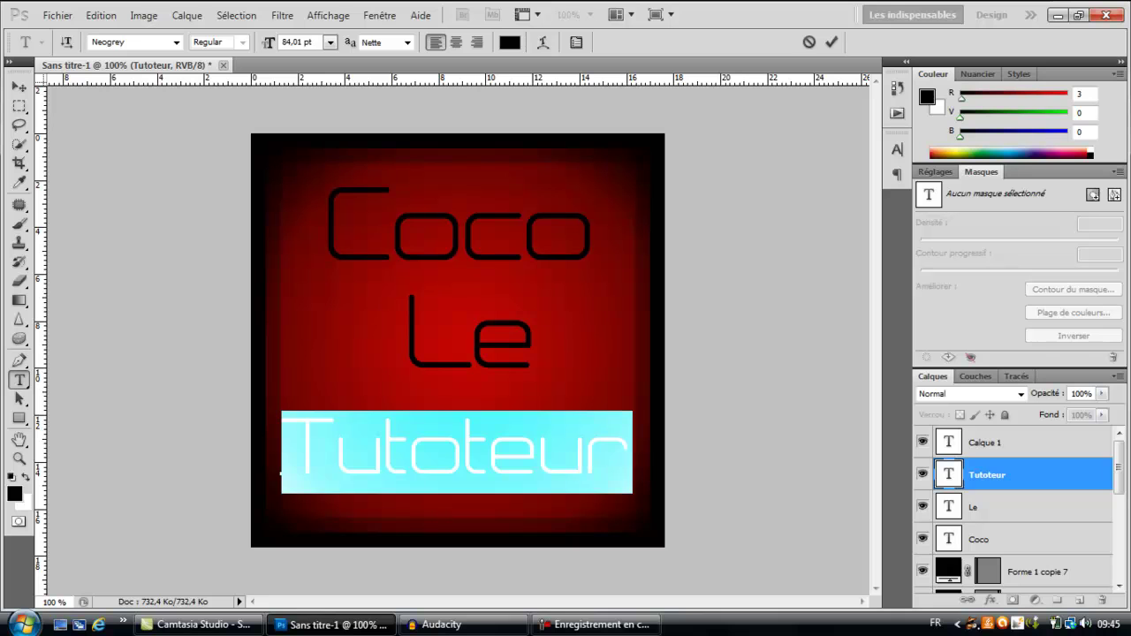
pyautogui.hotkey('ctrl', 'Return')
# Set the font size of the Le text to 84,01 pt.
pyautogui.click(518, 346)
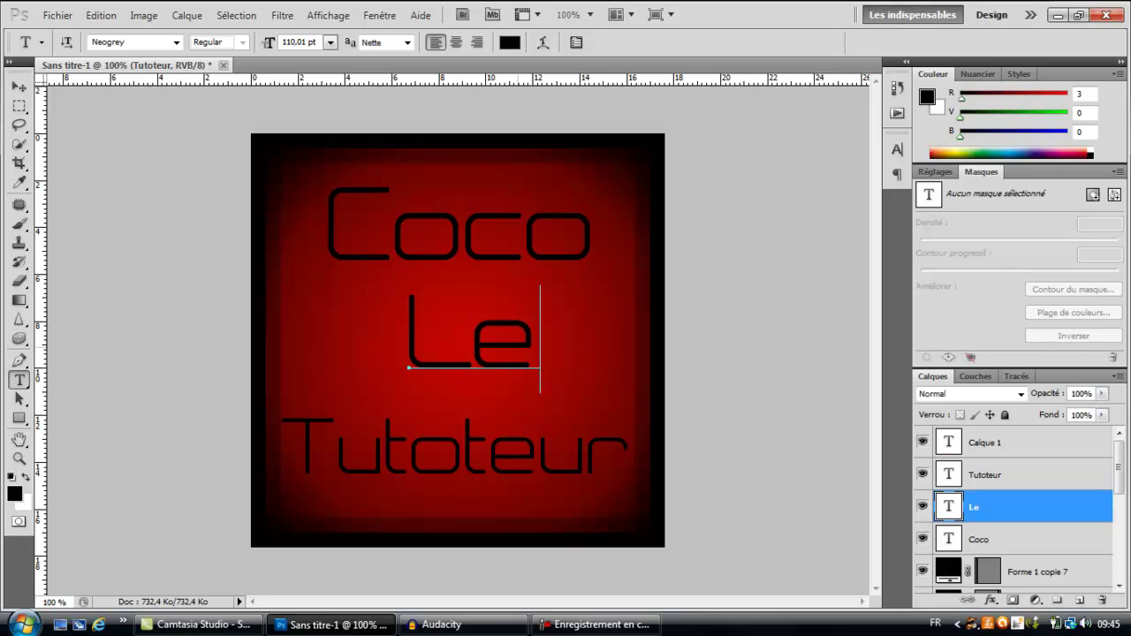
pyautogui.doubleClick(534, 344)
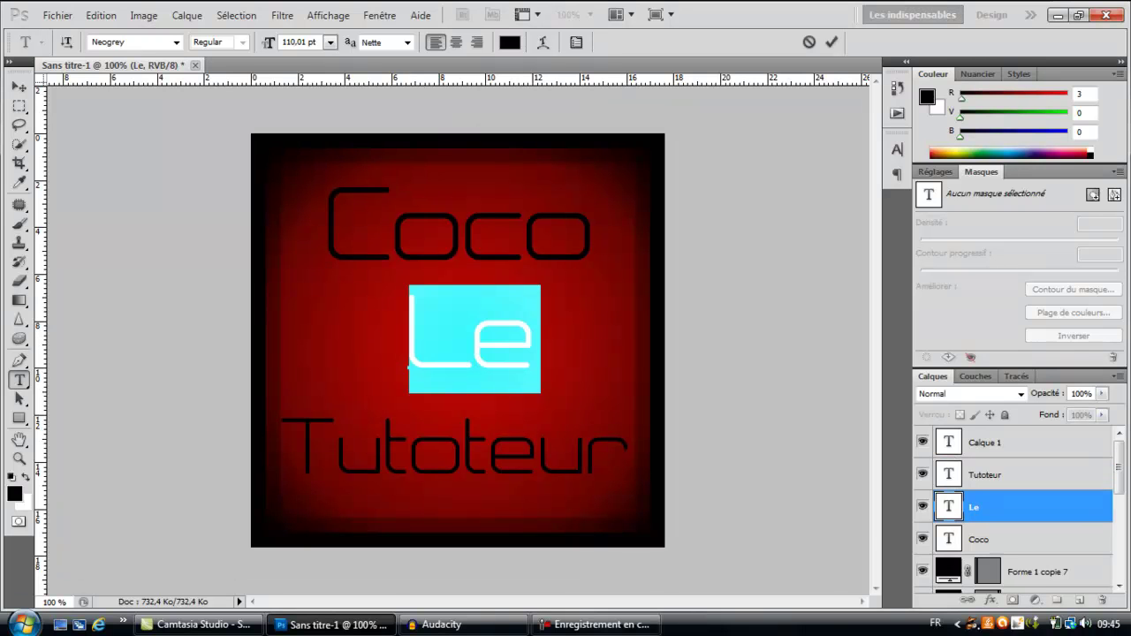
pyautogui.moveTo(317, 41); pyautogui.dragTo(280, 42)
pyautogui.write('84')
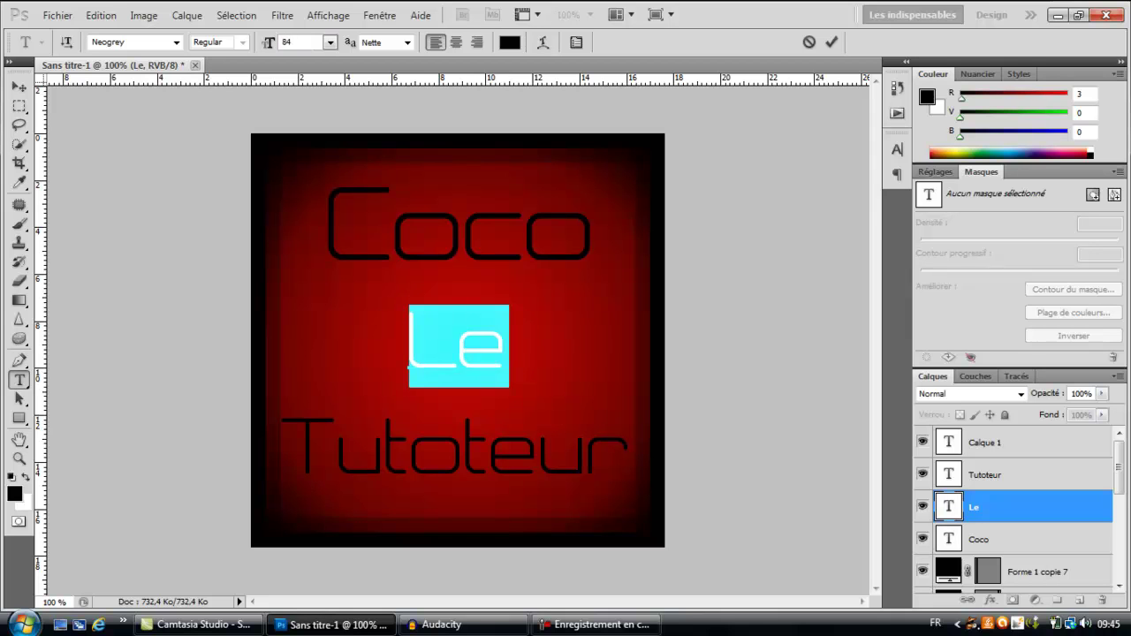
pyautogui.write(',01')
pyautogui.press('Return')
pyautogui.hotkey('ctrl', 'Return')
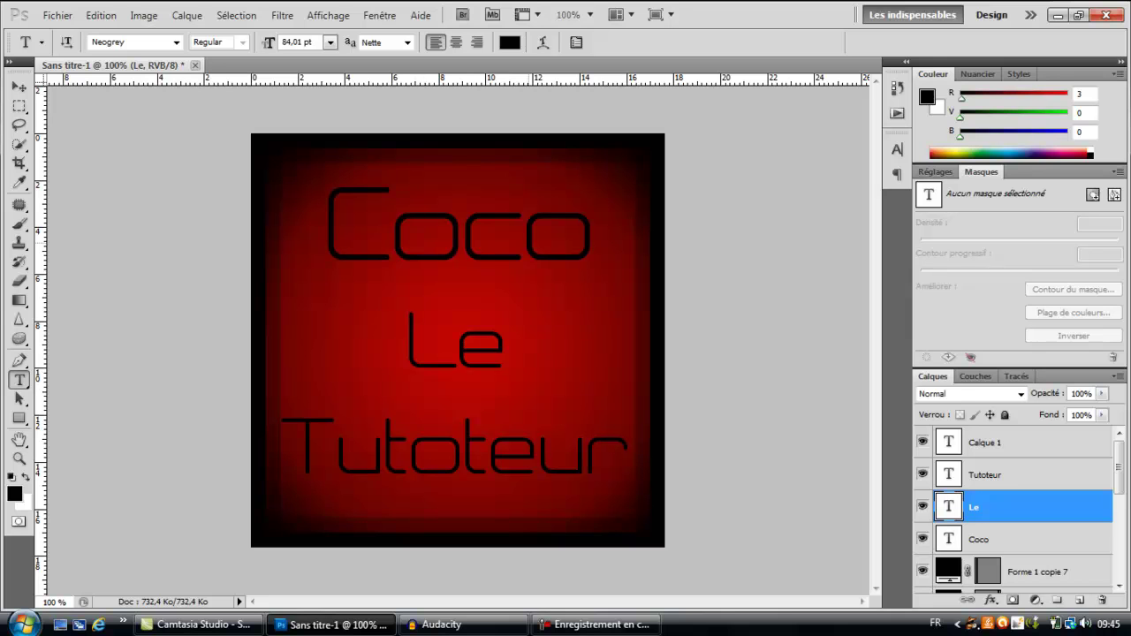
# Set the font size of the Coco text to 84 pt.
pyautogui.moveTo(595, 252); pyautogui.dragTo(326, 256)
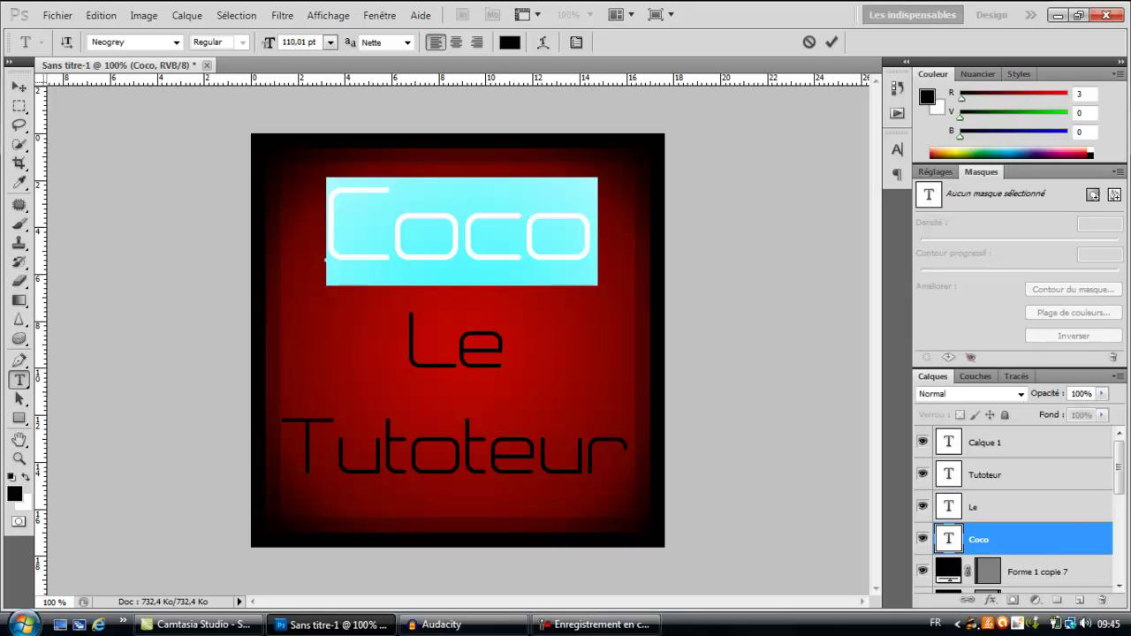
pyautogui.moveTo(316, 41); pyautogui.dragTo(282, 42)
pyautogui.write('34')
pyautogui.press('BackSpace')
pyautogui.press('BackSpace')
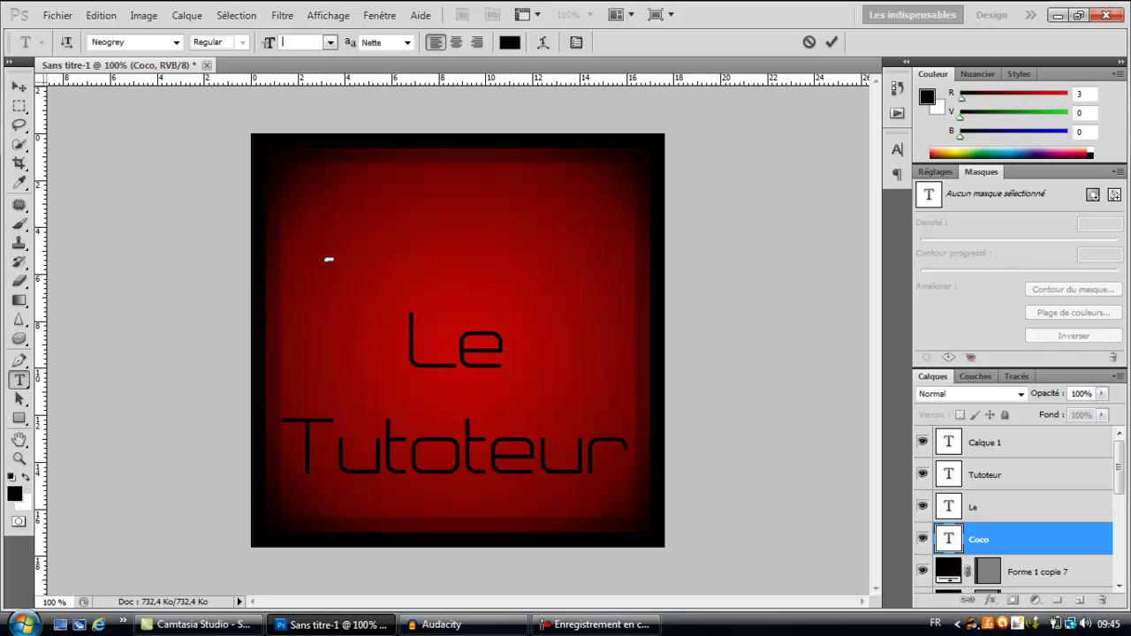
pyautogui.write('94,01')
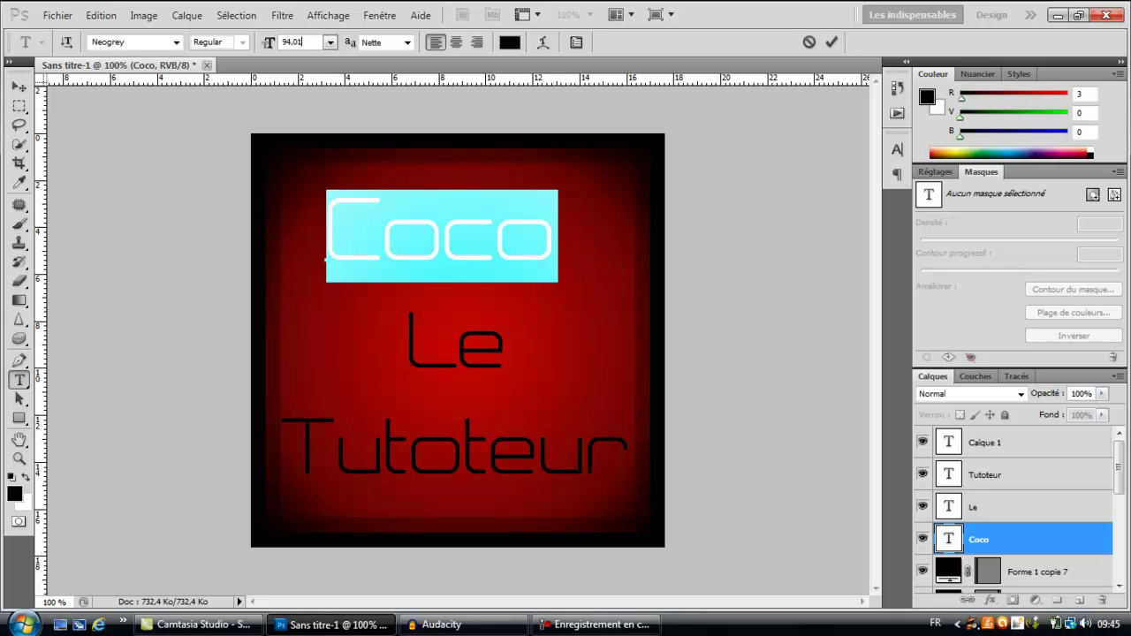
pyautogui.press('Return')
pyautogui.moveTo(315, 43); pyautogui.dragTo(280, 43)
pyautogui.write('84')
pyautogui.press('Return')
# Move the Coco text so it is centred horizontally near the top of the image, above Le.
pyautogui.click(478, 244)
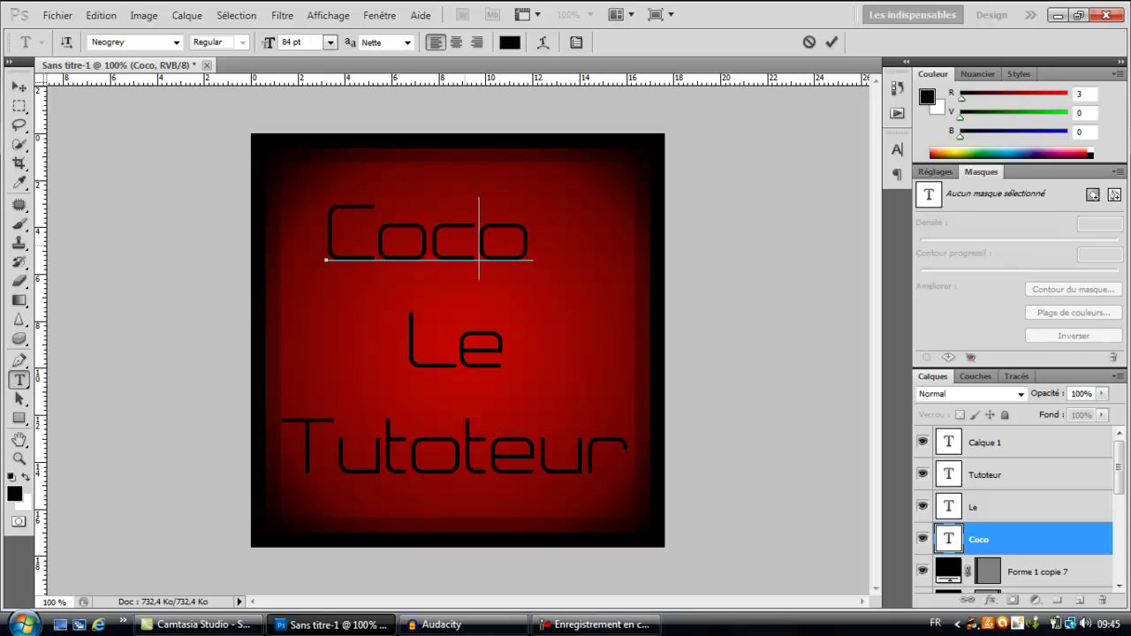
pyautogui.moveTo(491, 316); pyautogui.dragTo(546, 301)
pyautogui.hotkey('ctrl', 'Return')
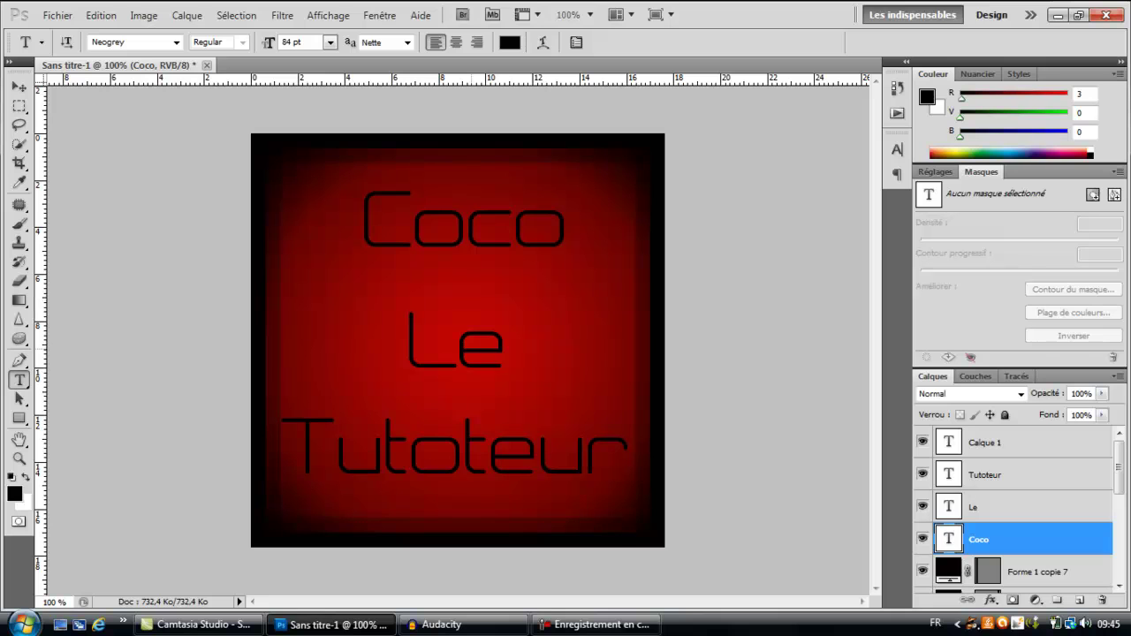
# Move the Le and Tutoteur texts slightly upward and to the right to centre and space the three lines evenly.
pyautogui.click(458, 345)
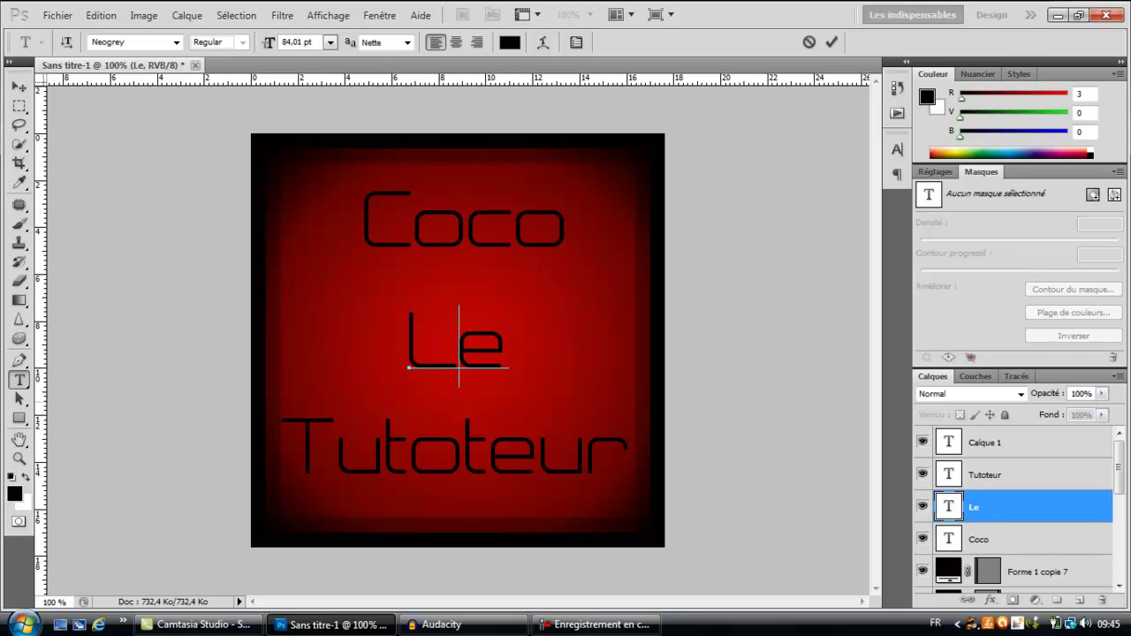
pyautogui.moveTo(459, 344); pyautogui.dragTo(463, 332)
pyautogui.hotkey('ctrl', 'Return')
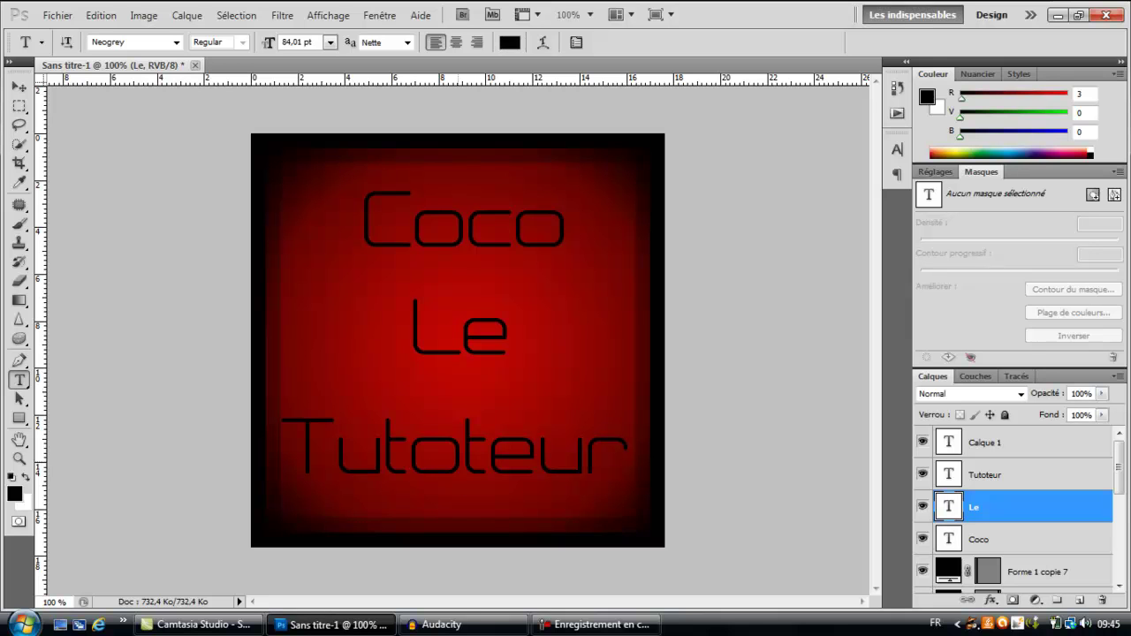
pyautogui.click(466, 452)
pyautogui.moveTo(467, 453); pyautogui.dragTo(466, 446)
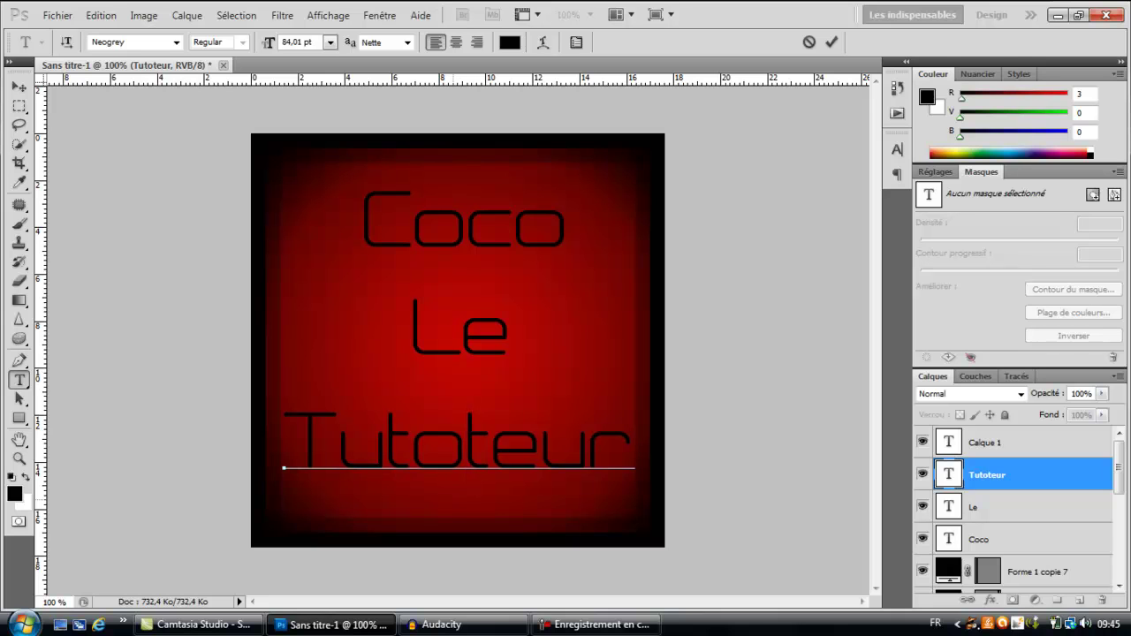
pyautogui.hotkey('ctrl', 'Return')
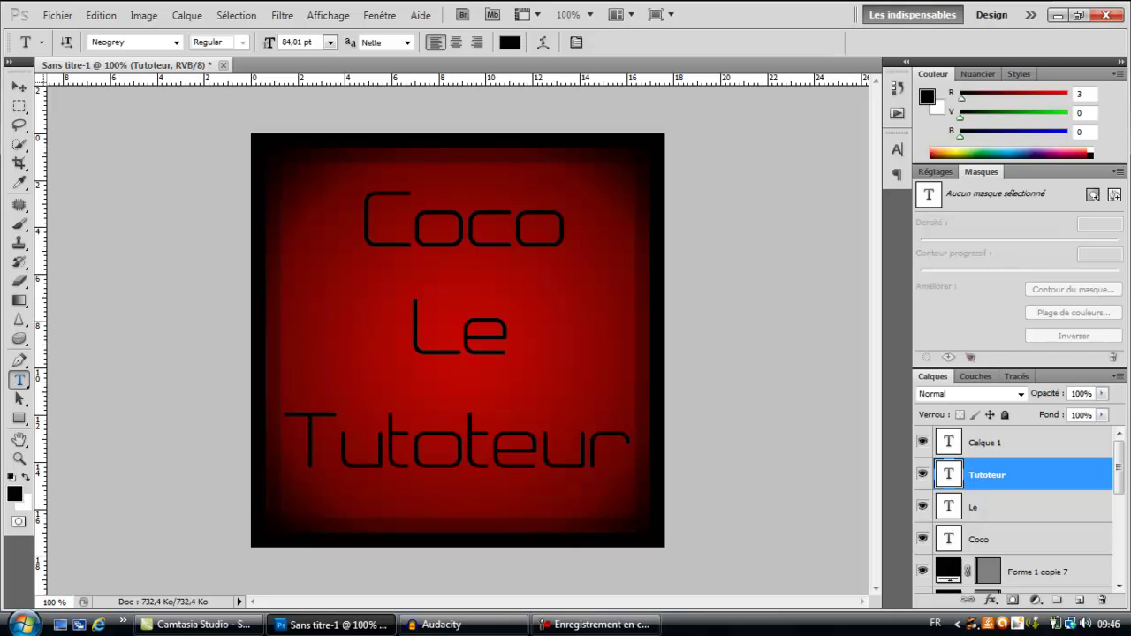
# Draw a tall, narrow black rectangle shape in the empty area to the left of the canvas.
pyautogui.click(18, 418)
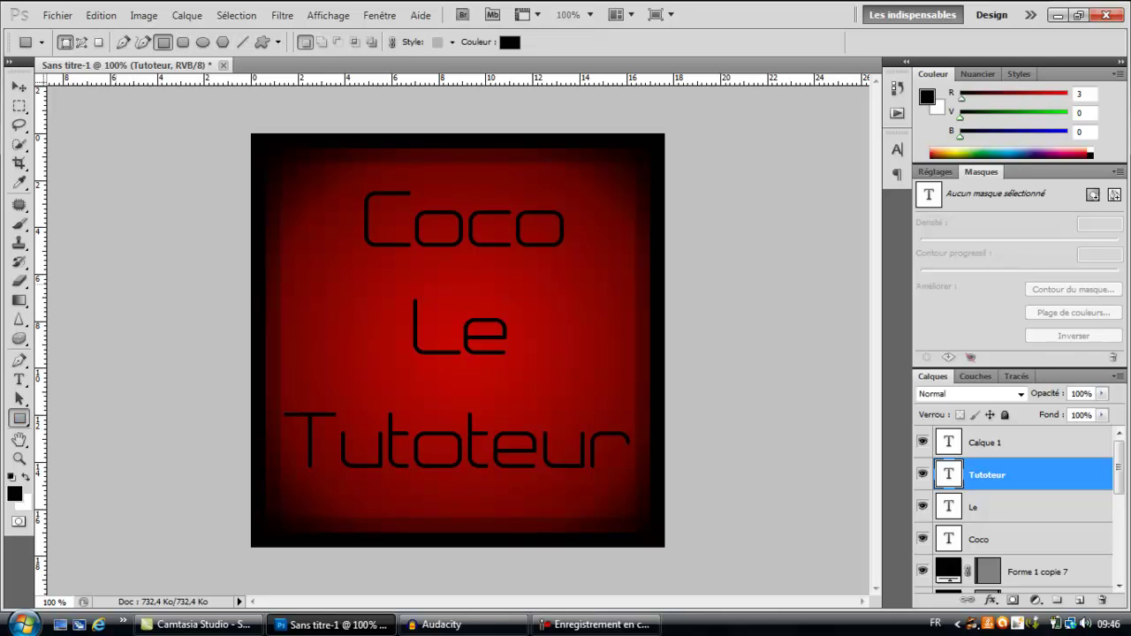
pyautogui.moveTo(96, 202); pyautogui.dragTo(188, 551)
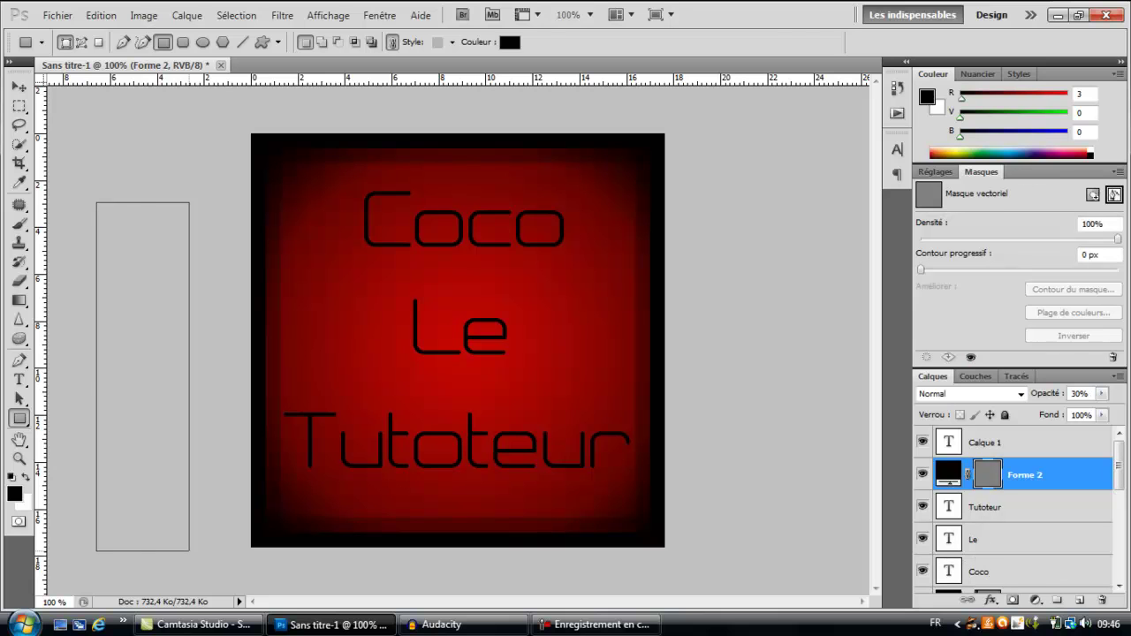
# Rotate the black rectangle about -39°, scale it to about 81% width and 138% height, and place it across the image's lower-left corner.
pyautogui.hotkey('ctrl', 't')
pyautogui.moveTo(157, 442); pyautogui.dragTo(353, 438)
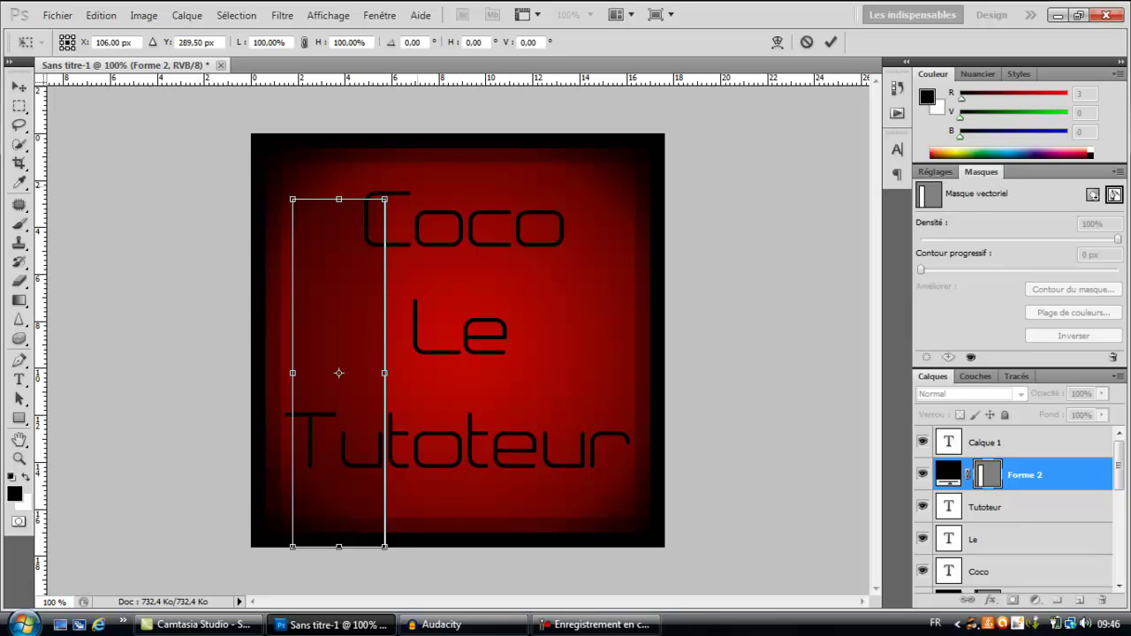
pyautogui.moveTo(390, 188); pyautogui.dragTo(262, 196)
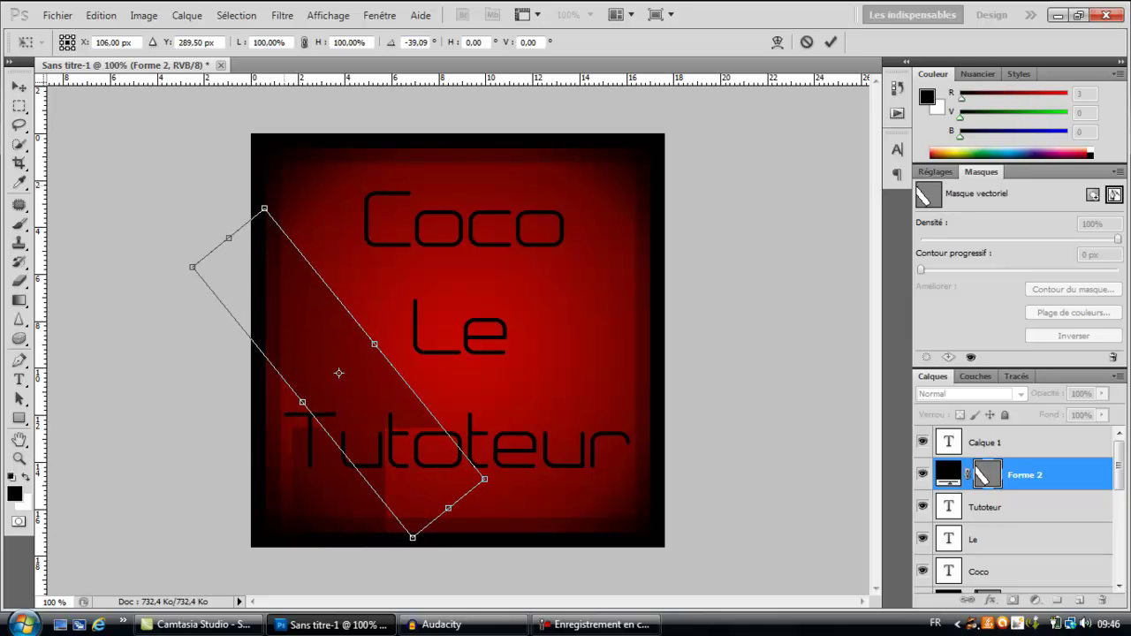
pyautogui.moveTo(229, 238); pyautogui.dragTo(144, 133)
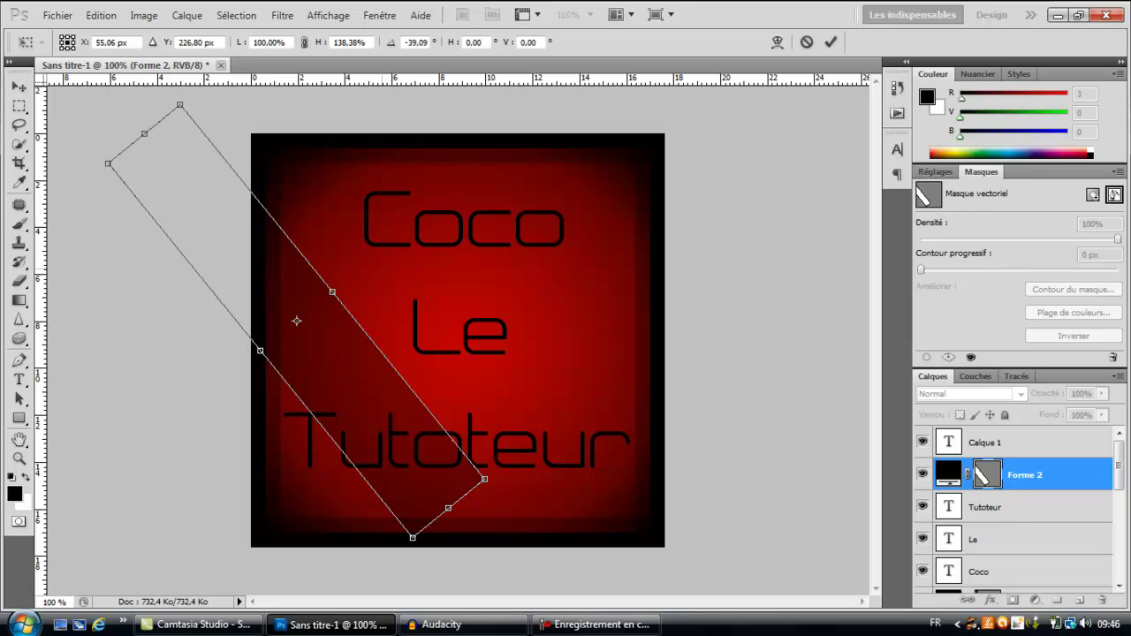
pyautogui.moveTo(295, 321); pyautogui.dragTo(367, 484)
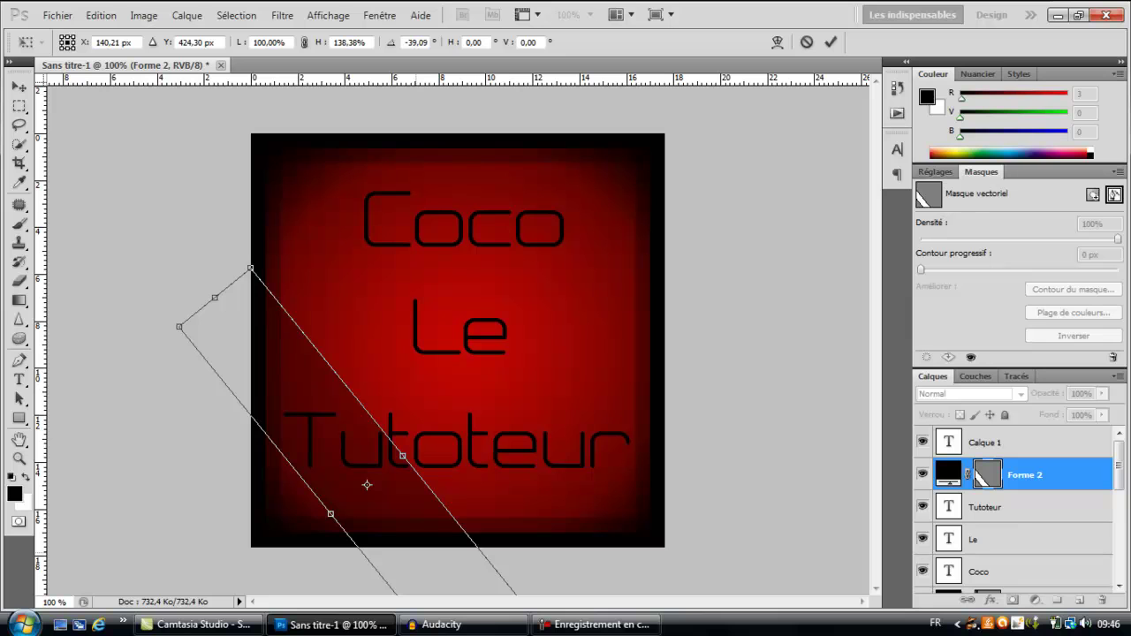
pyautogui.moveTo(402, 456); pyautogui.dragTo(389, 467)
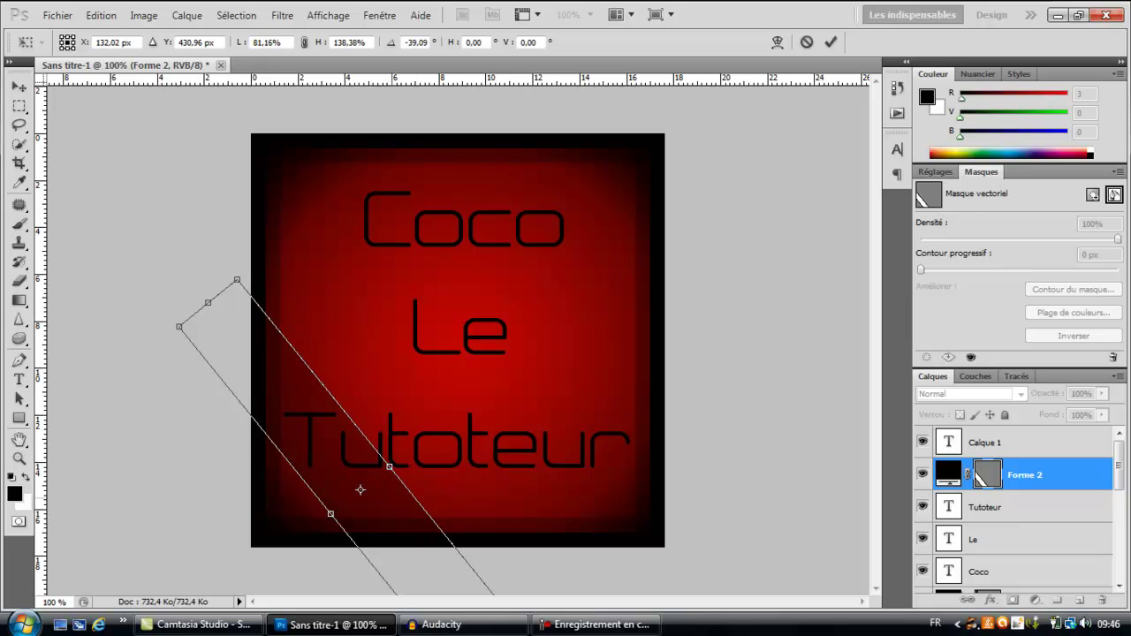
pyautogui.press('Return')
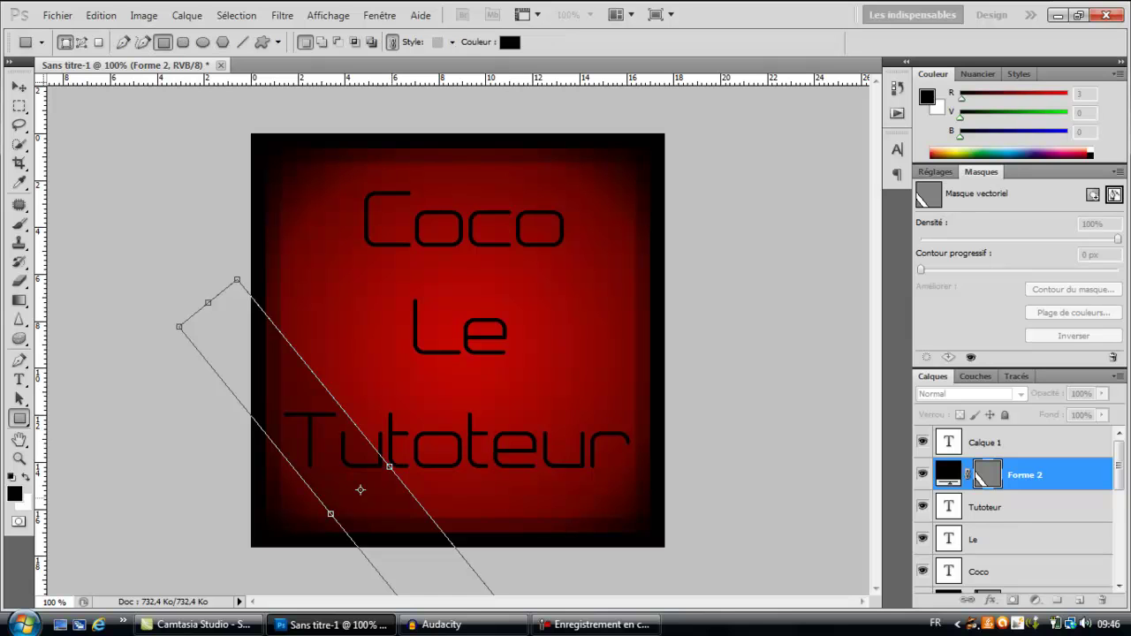
pyautogui.press('Return')
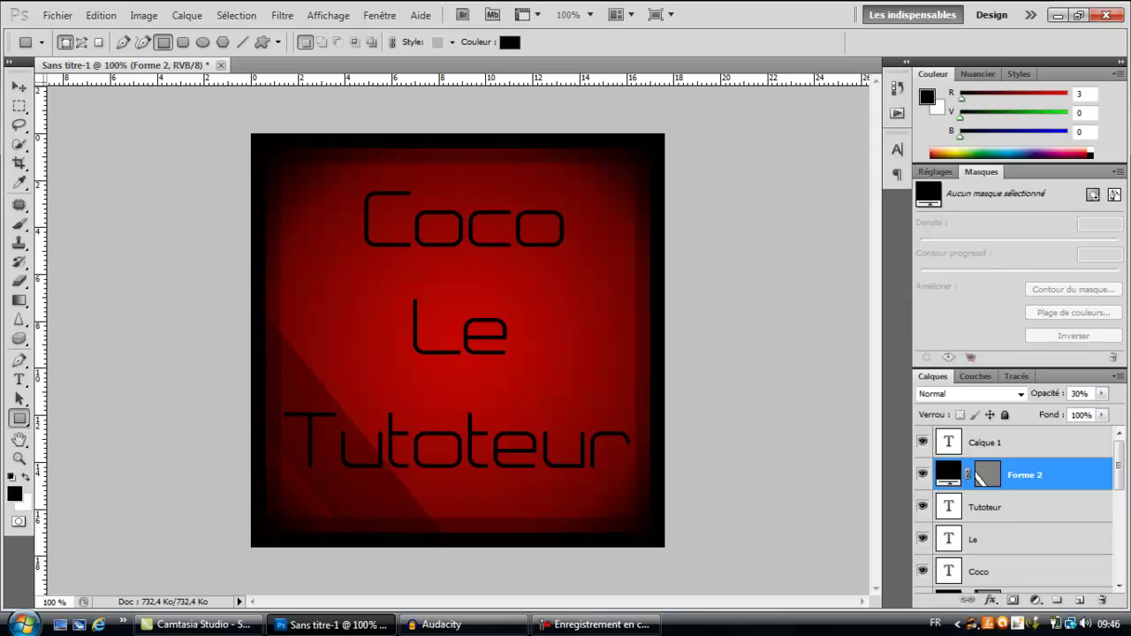
# Try the diagonal band at 100% opacity and return its opacity to 30%.
pyautogui.click(1080, 393)
pyautogui.write('100')
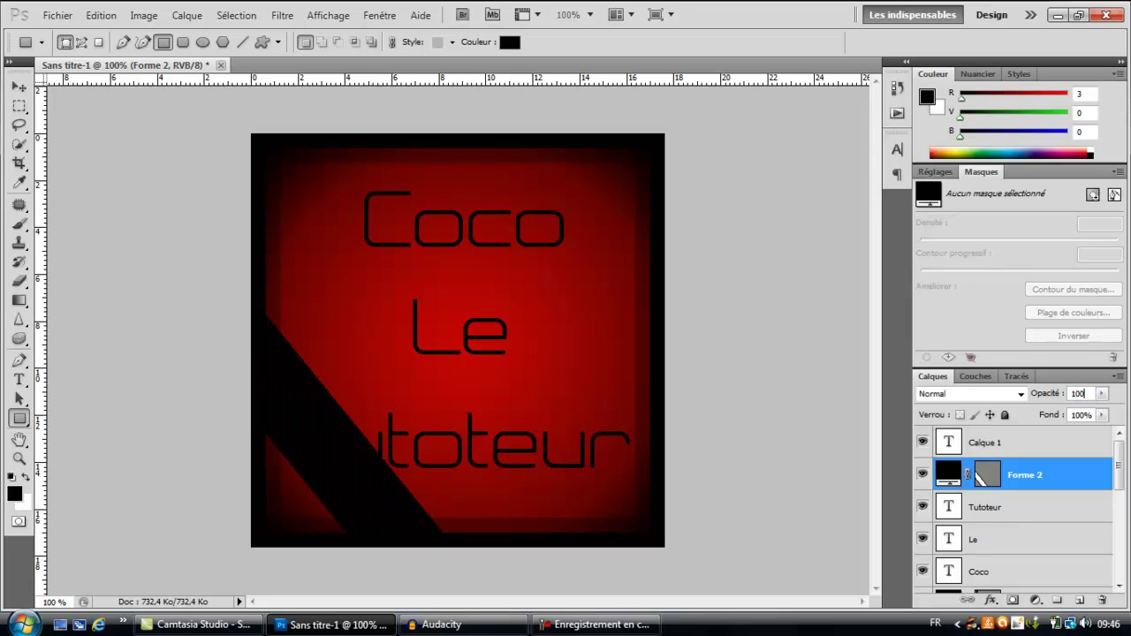
pyautogui.press('Return')
pyautogui.click(1080, 394)
pyautogui.write('30')
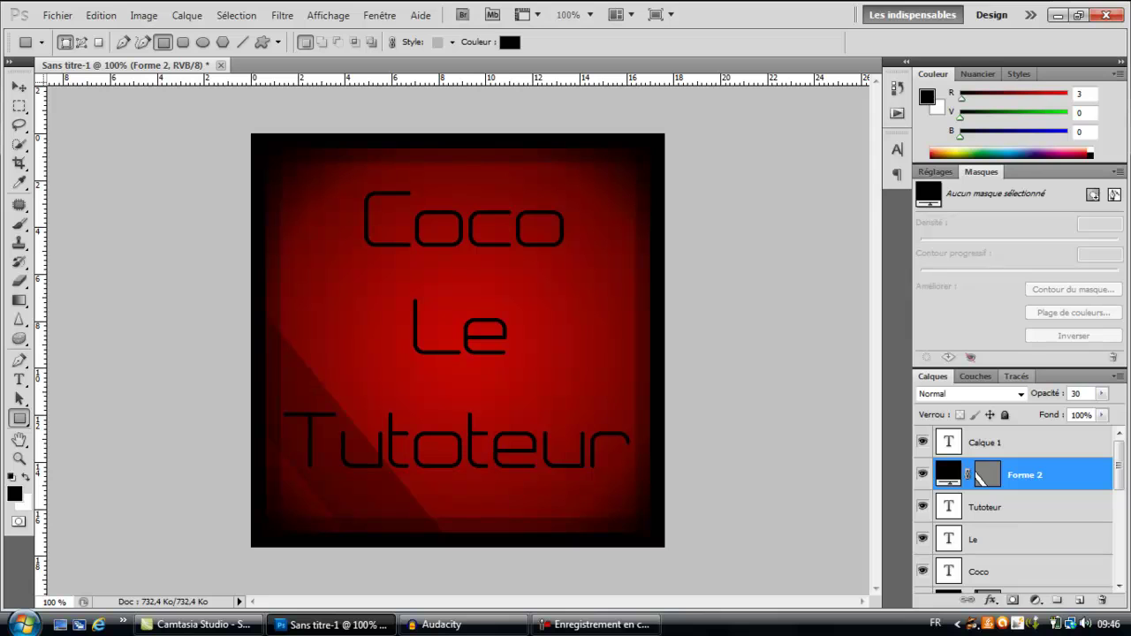
pyautogui.press('Return')
# Move the Forme 2 layer directly below the Coco text layer and delete the empty Calque 1 text layer.
pyautogui.moveTo(1025, 474); pyautogui.dragTo(1029, 544)
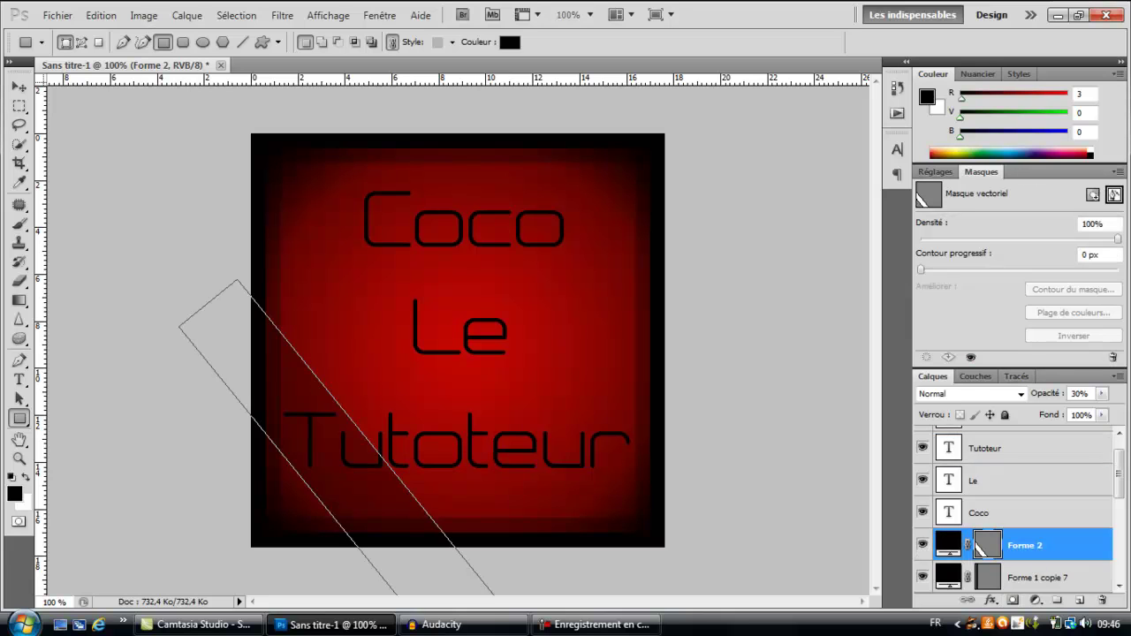
pyautogui.press('Return')
pyautogui.moveTo(1119, 473); pyautogui.dragTo(1118, 464)
pyautogui.click(1025, 442)
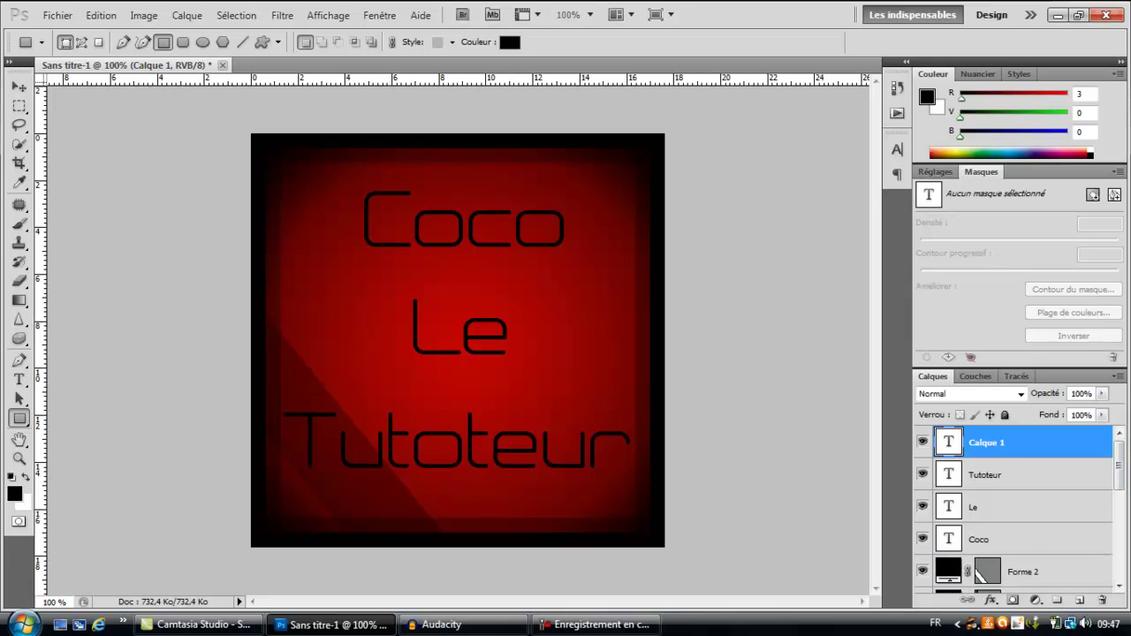
pyautogui.press('Delete')
# Duplicate the Forme 2 layer within the same document, keeping the suggested name.
pyautogui.rightClick(1025, 538)
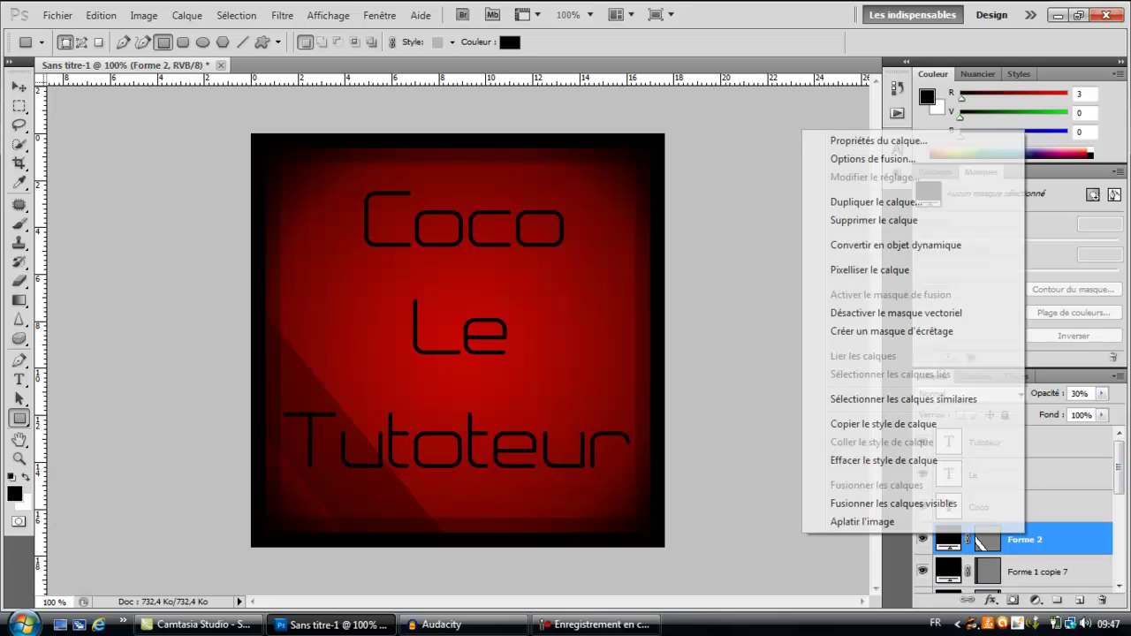
pyautogui.click(865, 202)
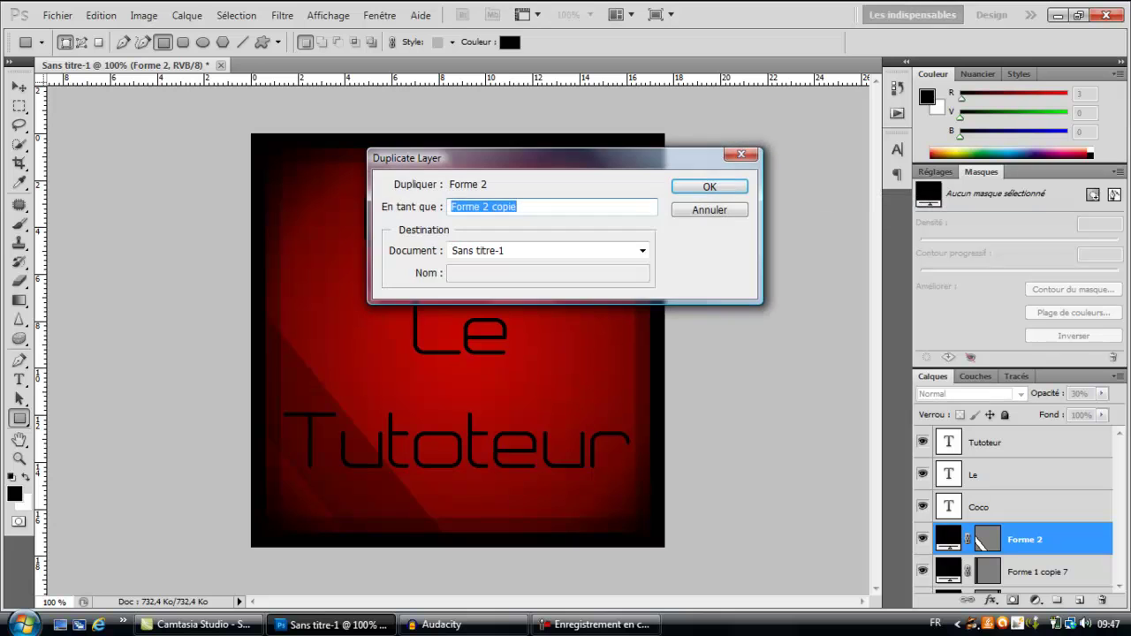
pyautogui.press('Return')
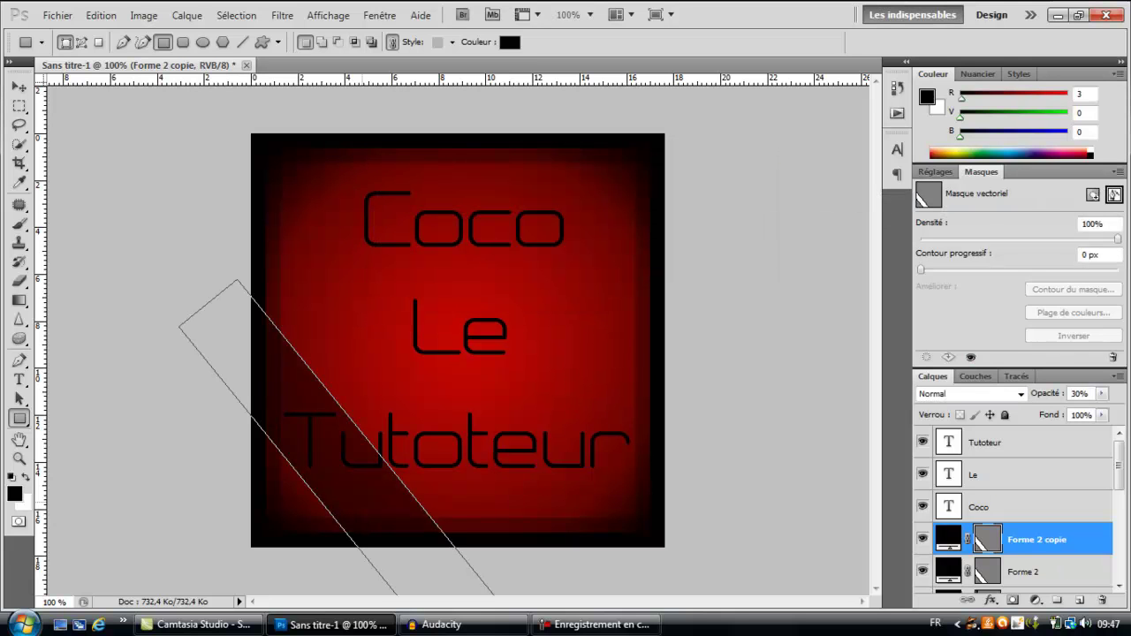
# Flip the duplicated band vertically and place it across the image's lower-right corner, mirroring the first band.
pyautogui.hotkey('ctrl', 't')
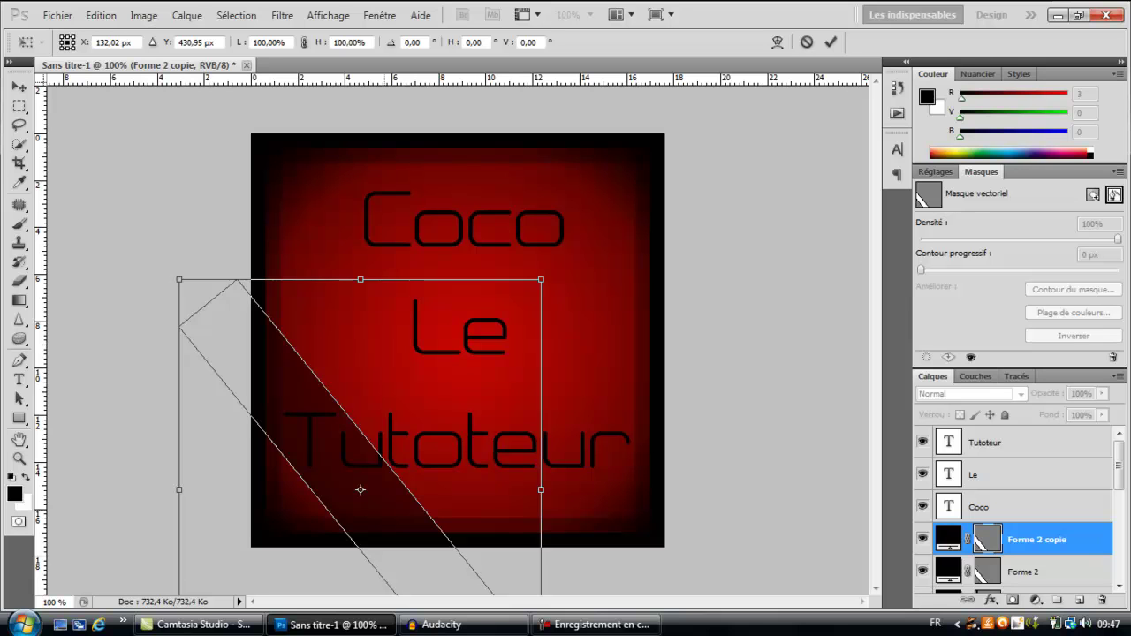
pyautogui.rightClick(384, 509)
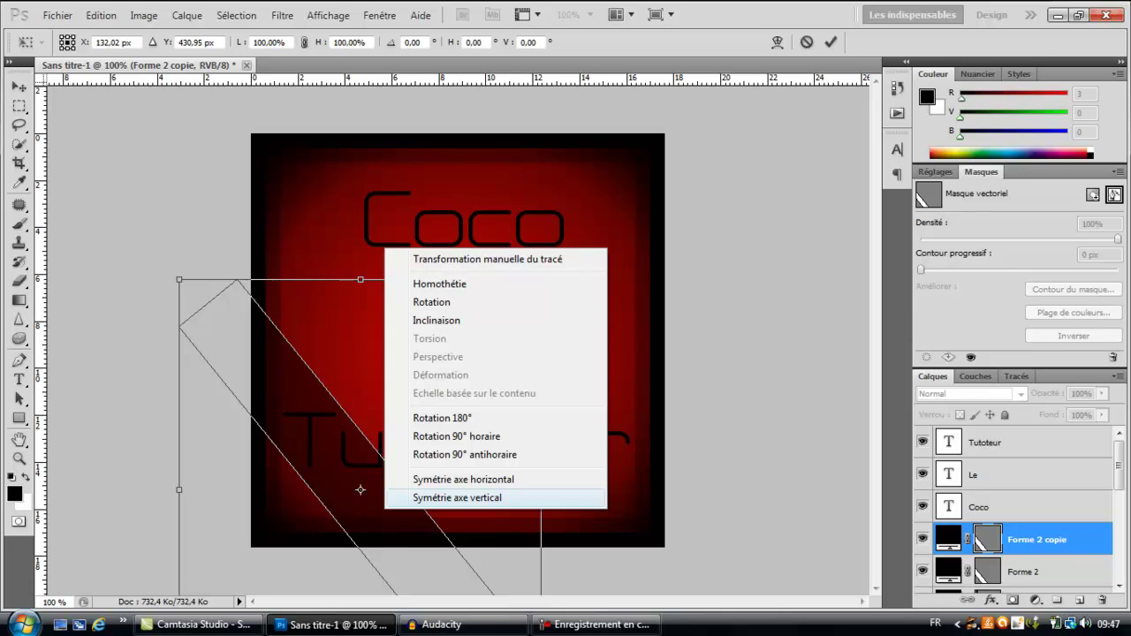
pyautogui.click(456, 497)
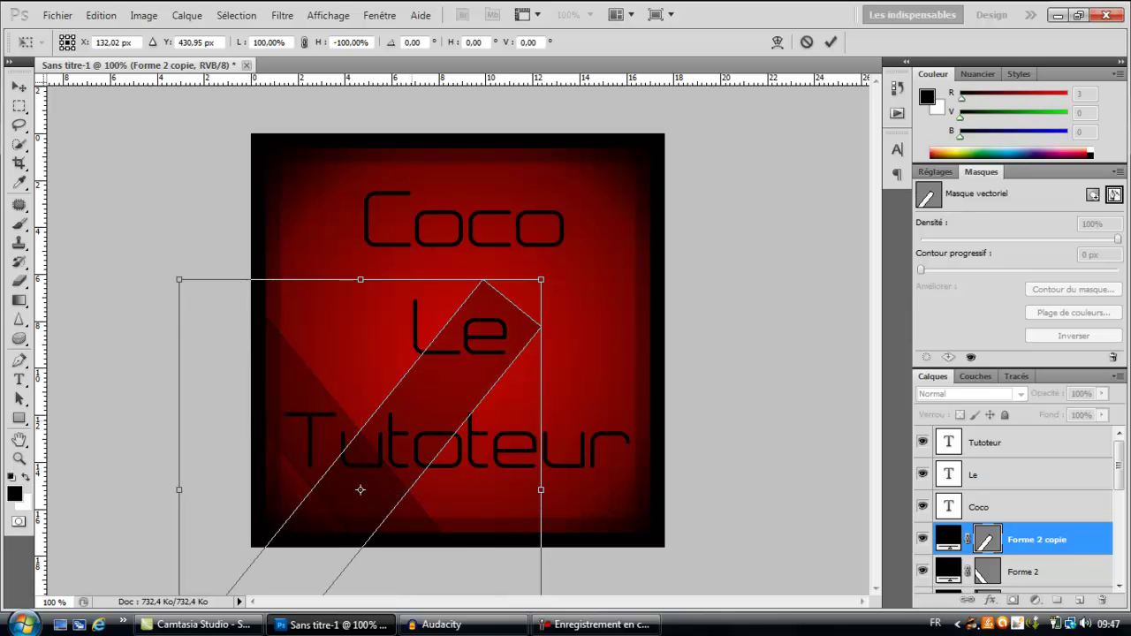
pyautogui.rightClick(413, 421)
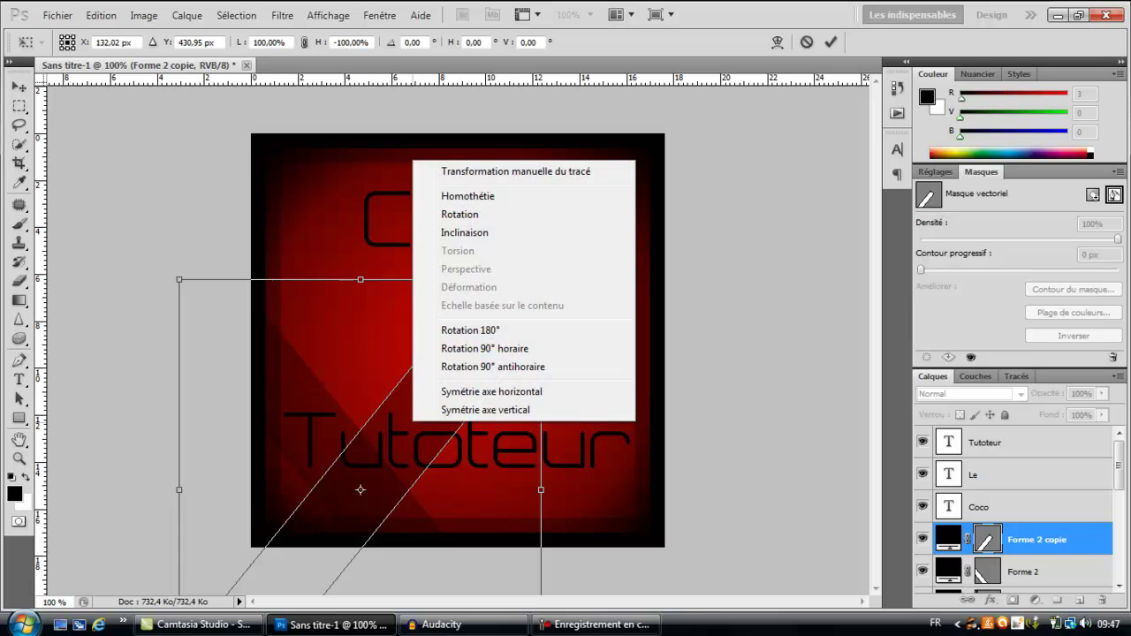
pyautogui.press('Escape')
pyautogui.moveTo(360, 489); pyautogui.dragTo(545, 509)
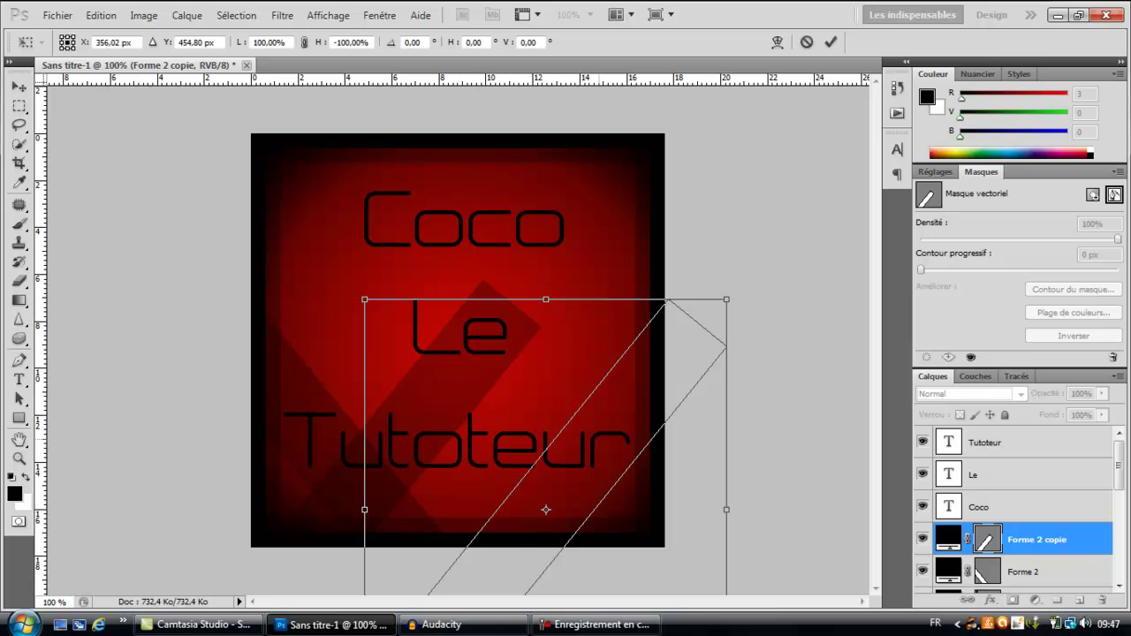
pyautogui.press('Return')
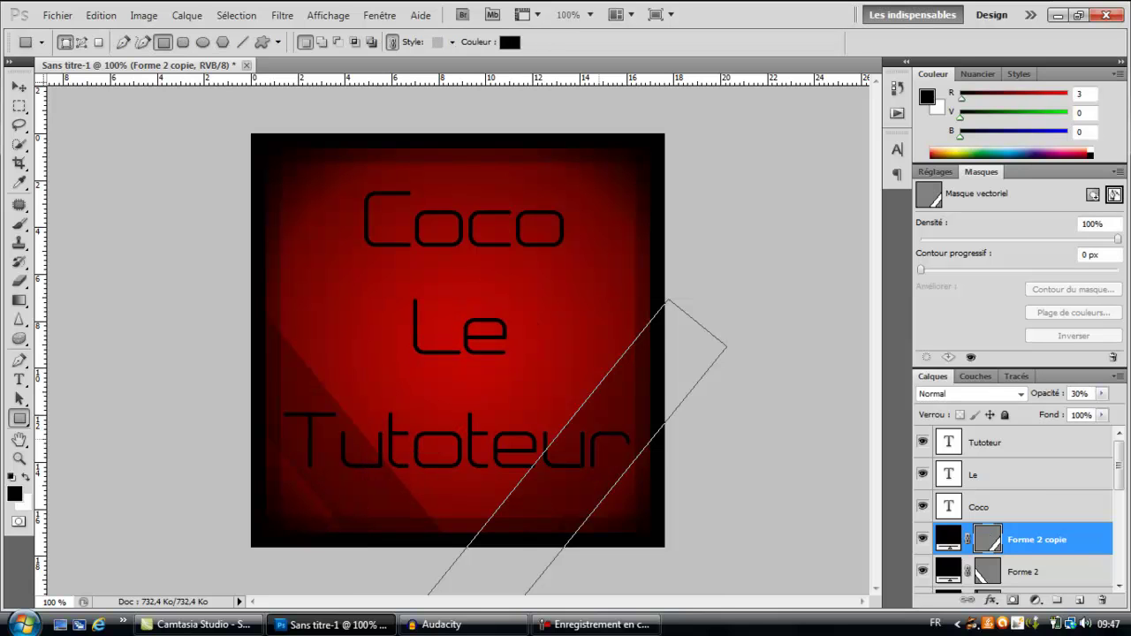
pyautogui.press('Return')
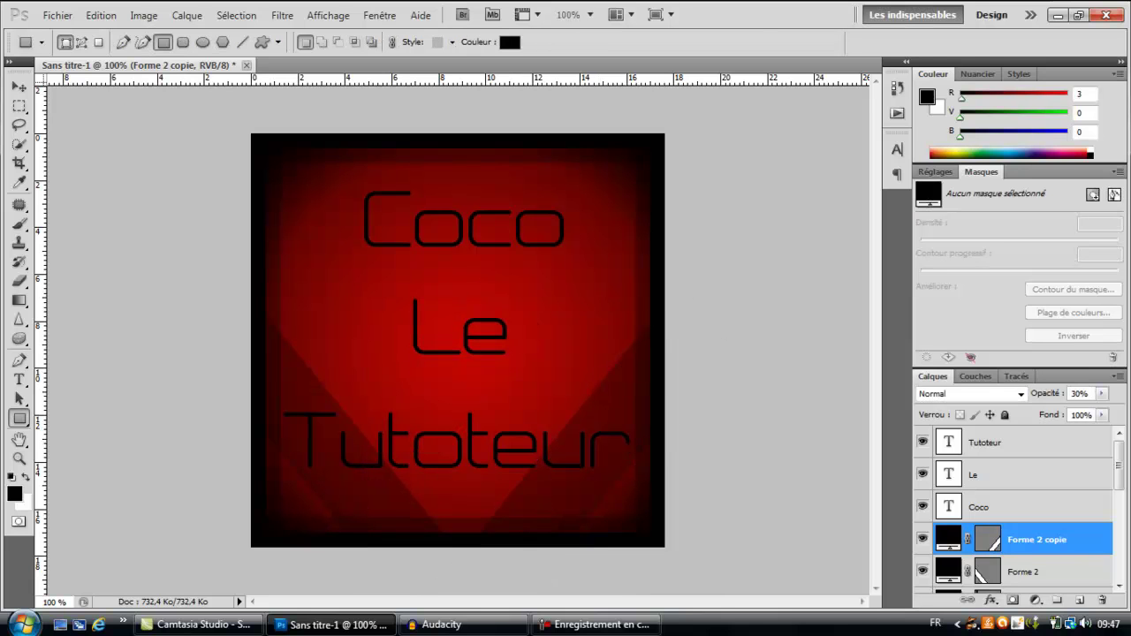
# Nudge the lower-right band about 5 px to the left.
pyautogui.hotkey('ctrl', 't')
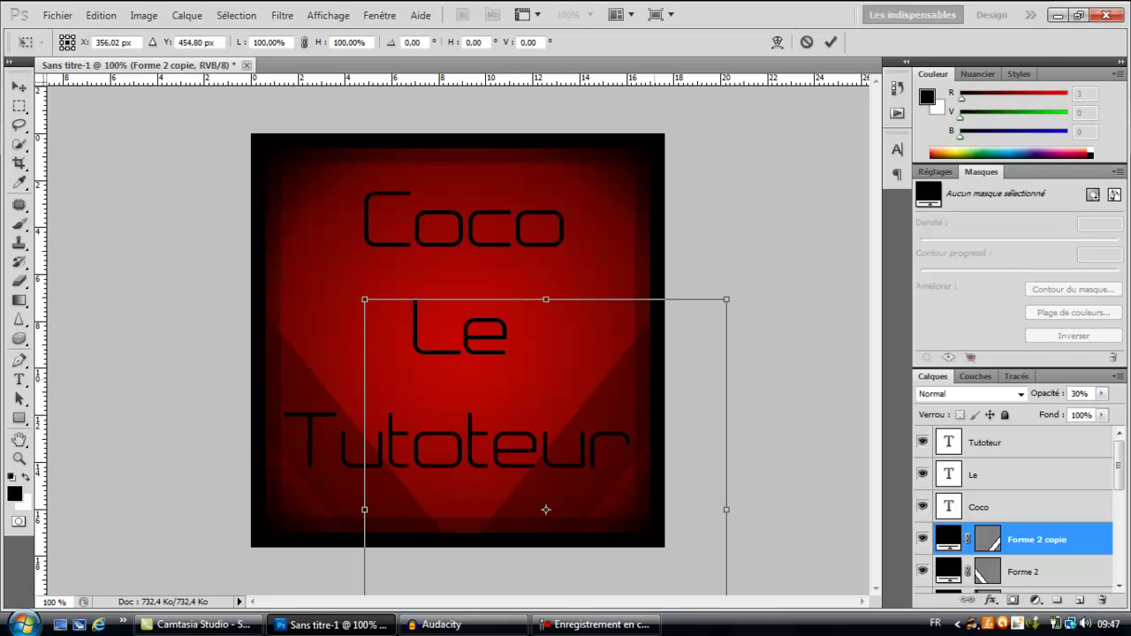
pyautogui.press('Left')
pyautogui.press('Left')
pyautogui.press('Left')
pyautogui.press('Left')
pyautogui.press('Left')
pyautogui.press('Left')
pyautogui.press('Return')
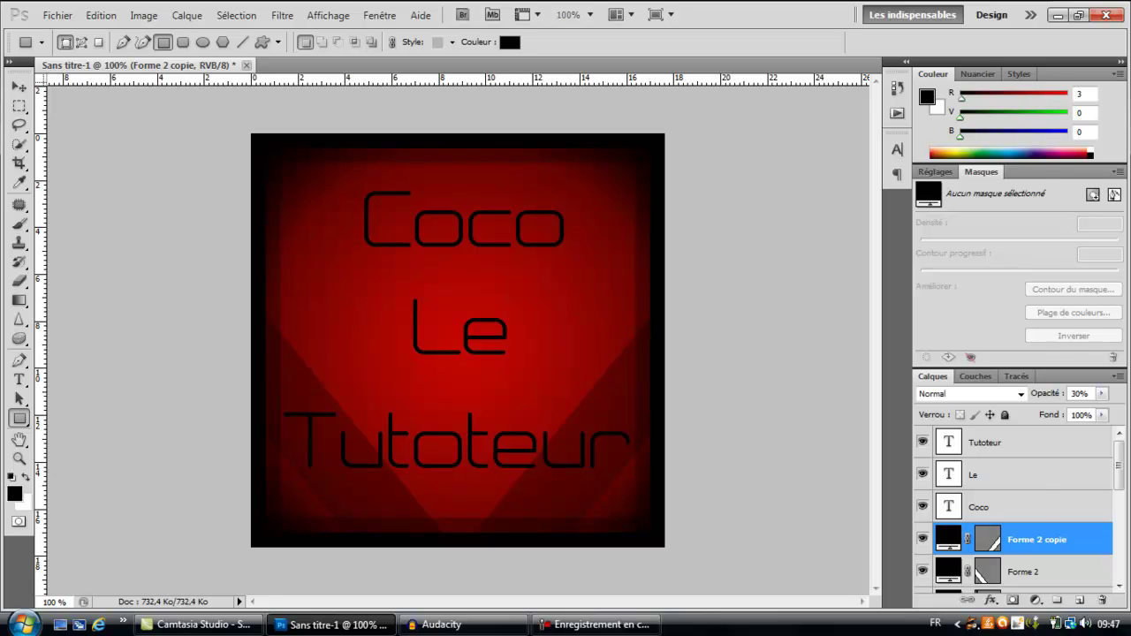
# Duplicate the Forme 2 copie layer within the same document, keeping the suggested name.
pyautogui.rightClick(1040, 541)
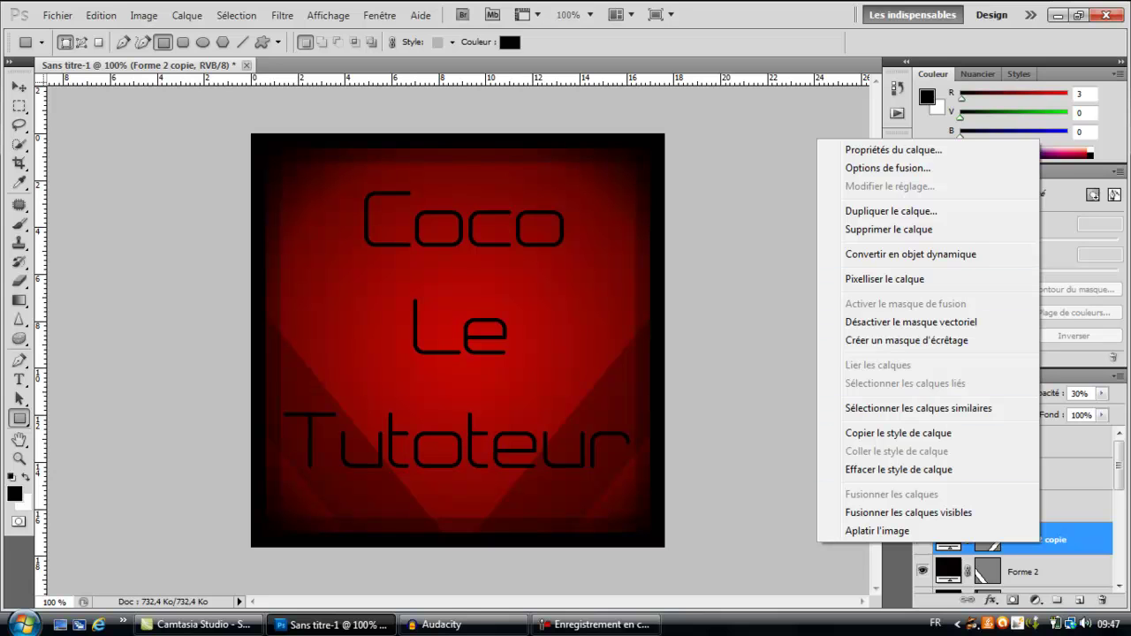
pyautogui.press('Escape')
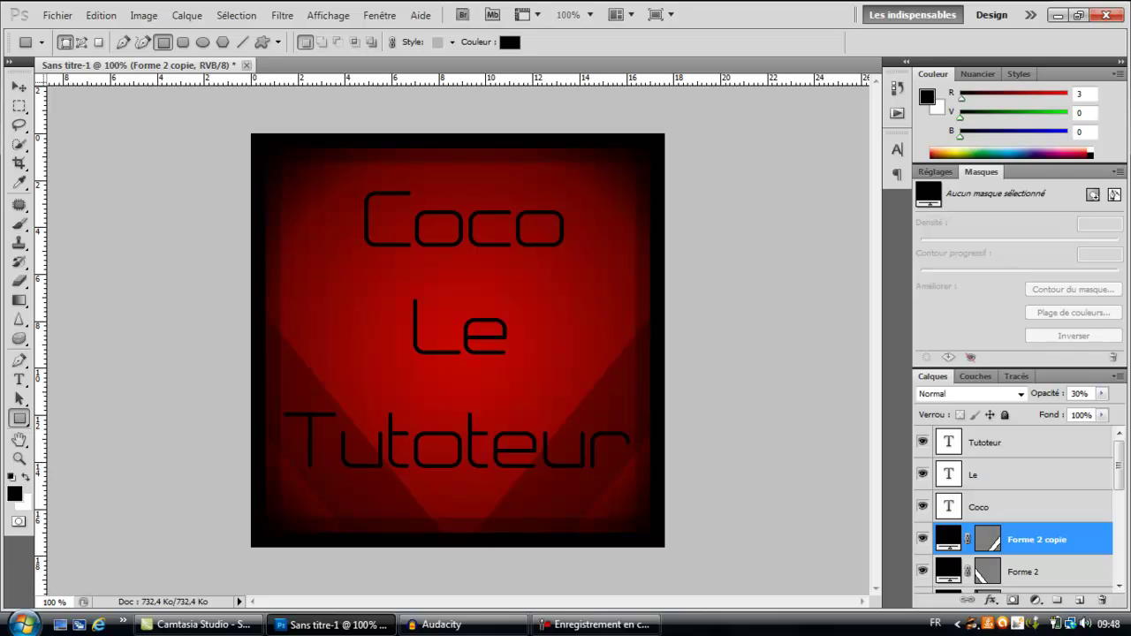
pyautogui.rightClick(1060, 541)
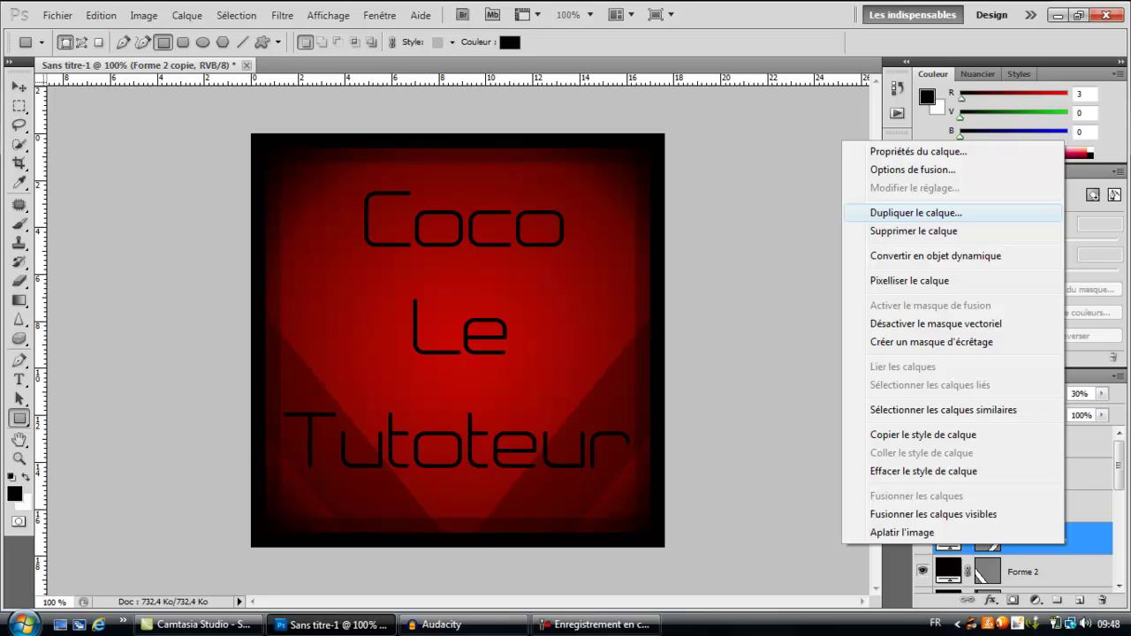
pyautogui.click(916, 213)
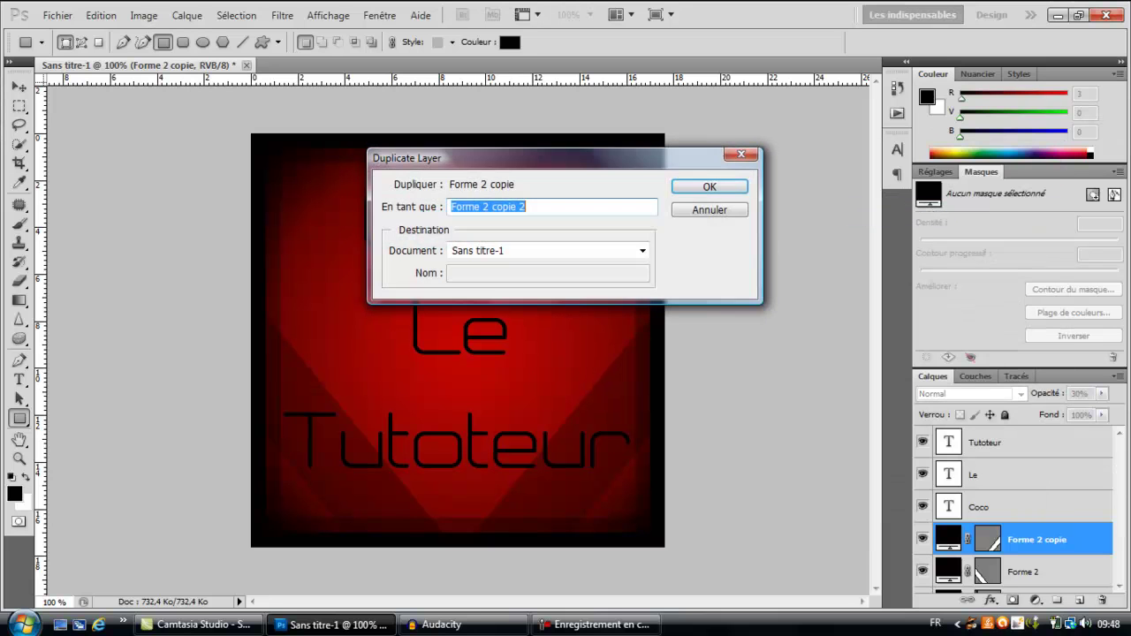
pyautogui.press('Return')
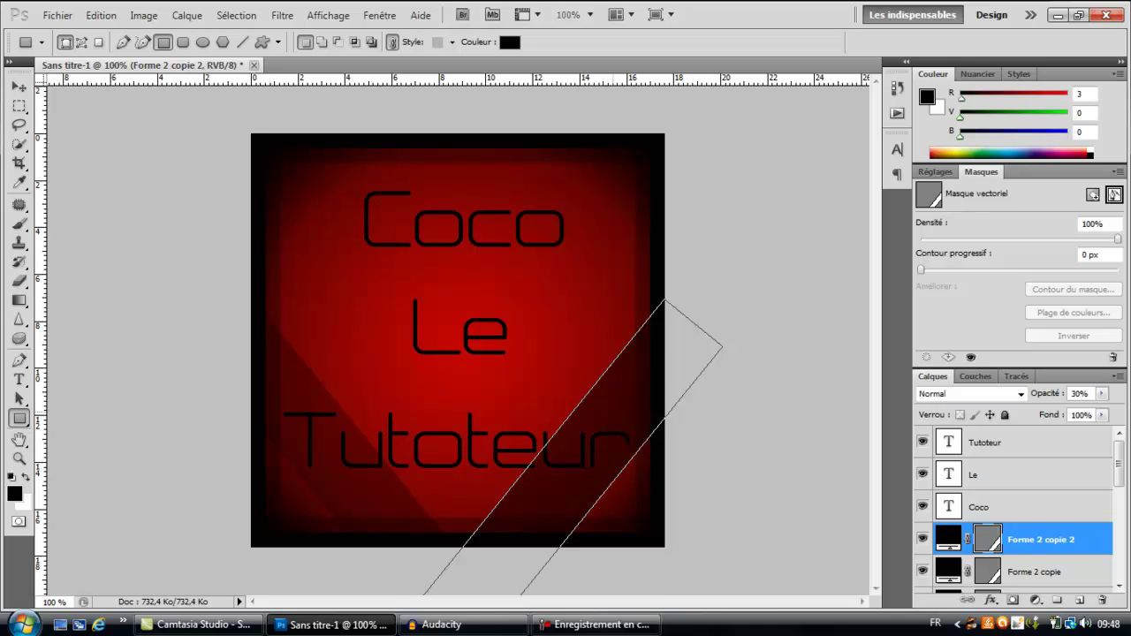
# Flip the new band copy horizontally and place it across the image's upper-right corner.
pyautogui.rightClick(612, 413)
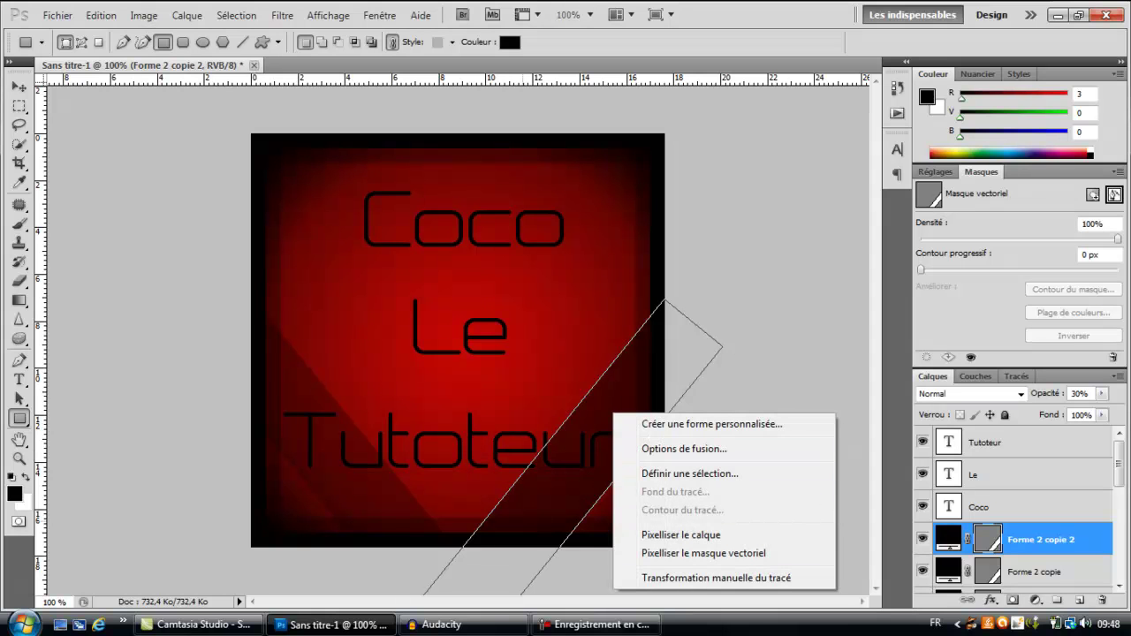
pyautogui.press('Escape')
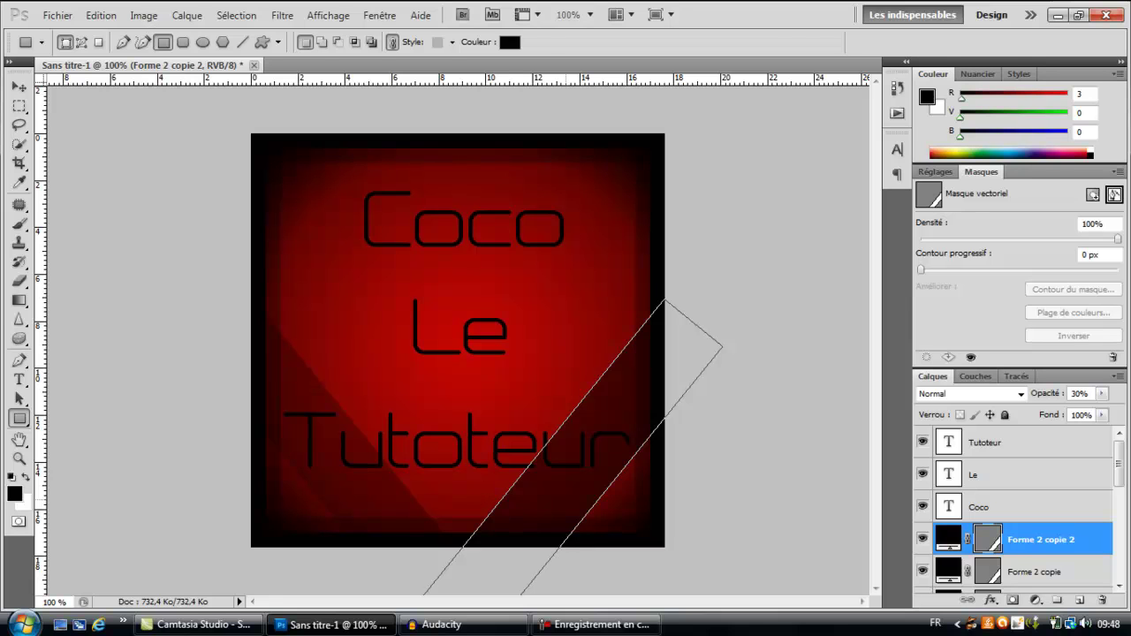
pyautogui.hotkey('ctrl', 't')
pyautogui.rightClick(566, 238)
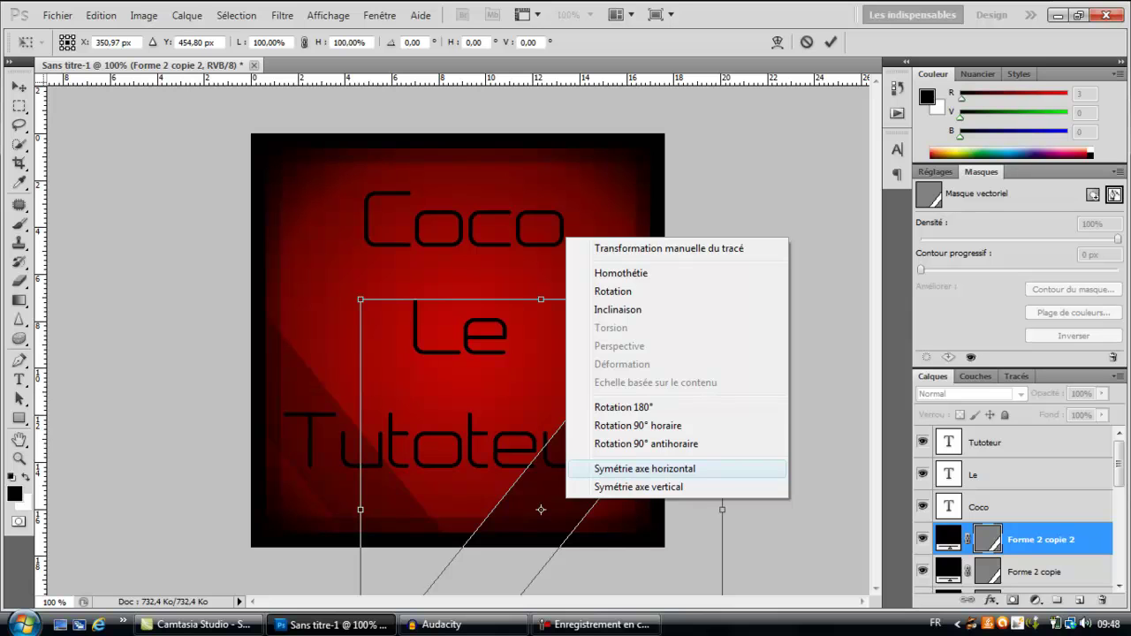
pyautogui.click(644, 469)
pyautogui.moveTo(644, 468); pyautogui.dragTo(711, 238)
pyautogui.press('Left')
pyautogui.press('Left')
pyautogui.press('Right')
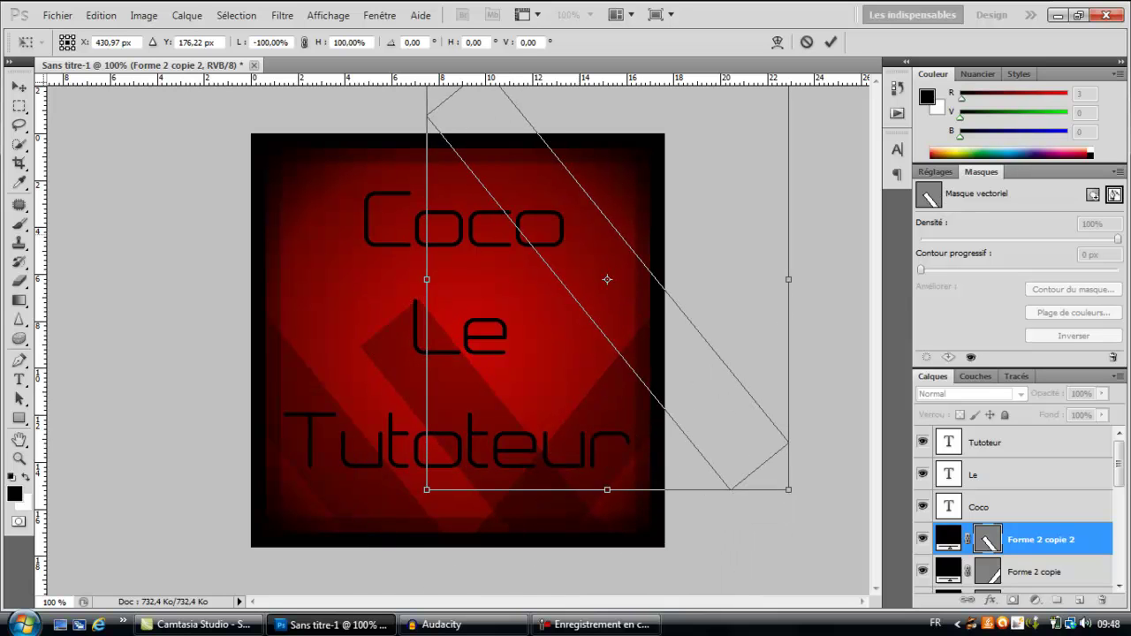
pyautogui.moveTo(607, 280); pyautogui.dragTo(616, 270)
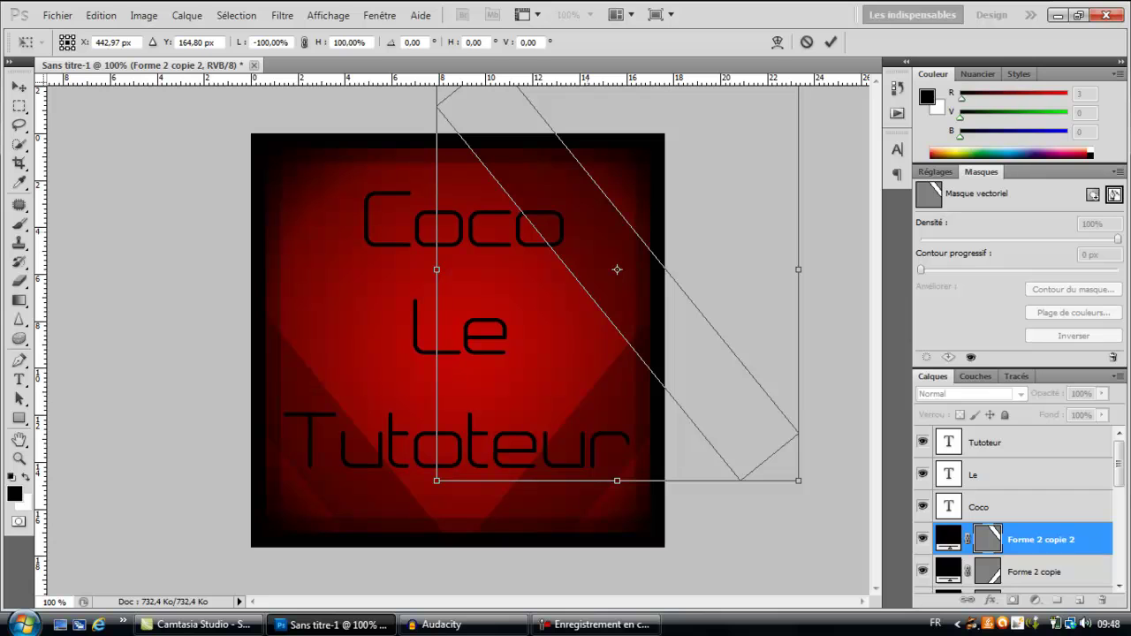
pyautogui.press('Return')
pyautogui.press('Return')
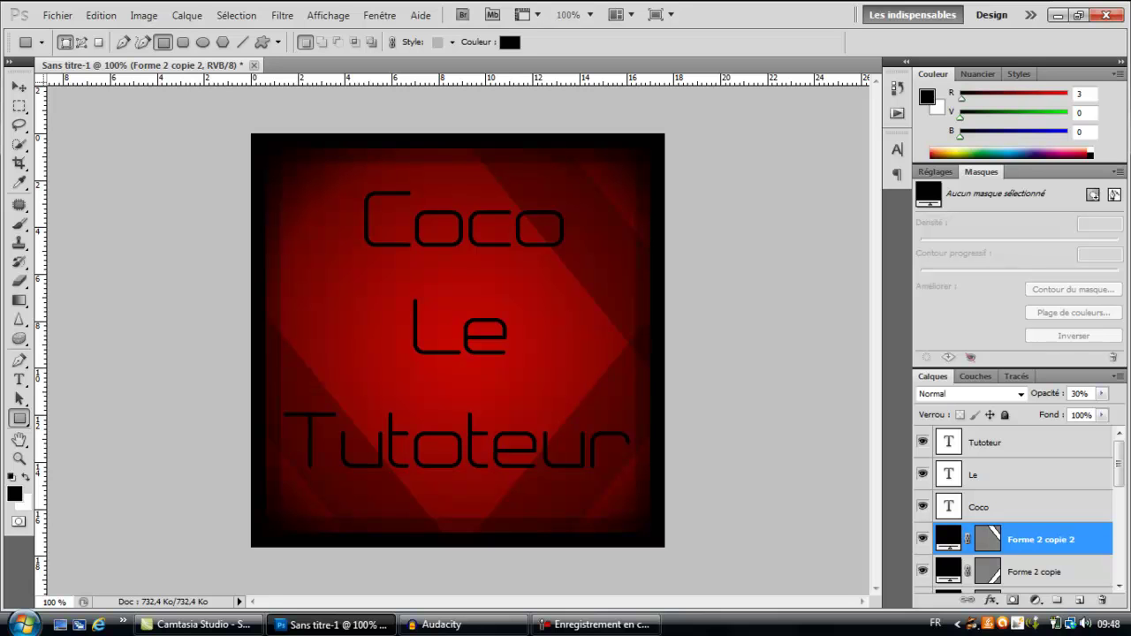
# Duplicate the Forme 2 copie 2 layer within the same document, keeping the suggested name.
pyautogui.rightClick(1025, 537)
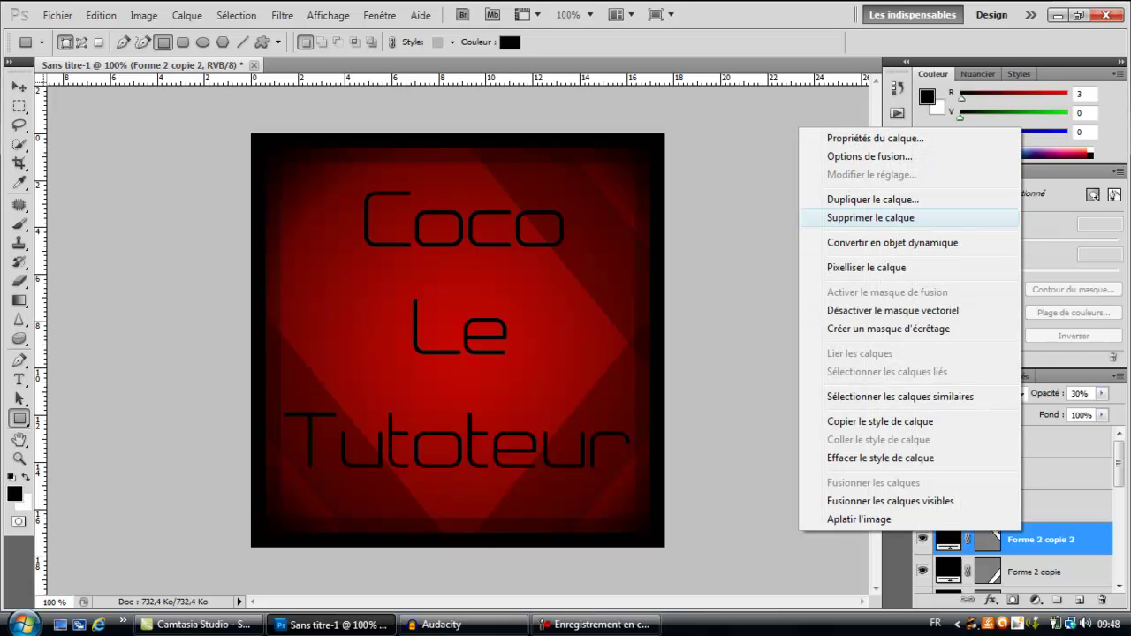
pyautogui.click(870, 197)
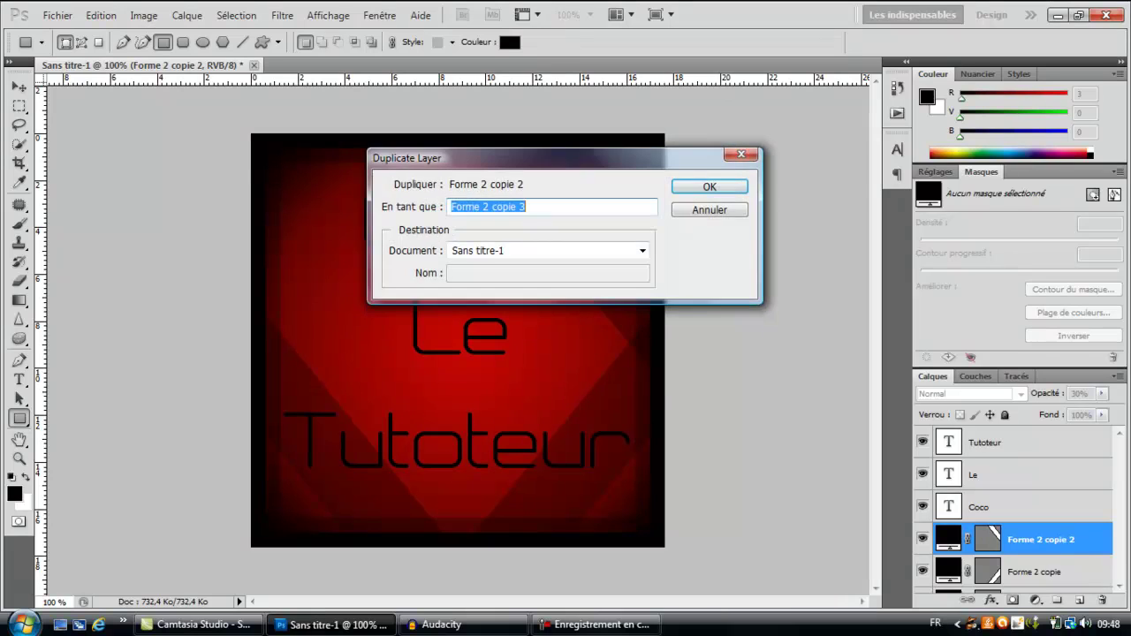
pyautogui.press('Return')
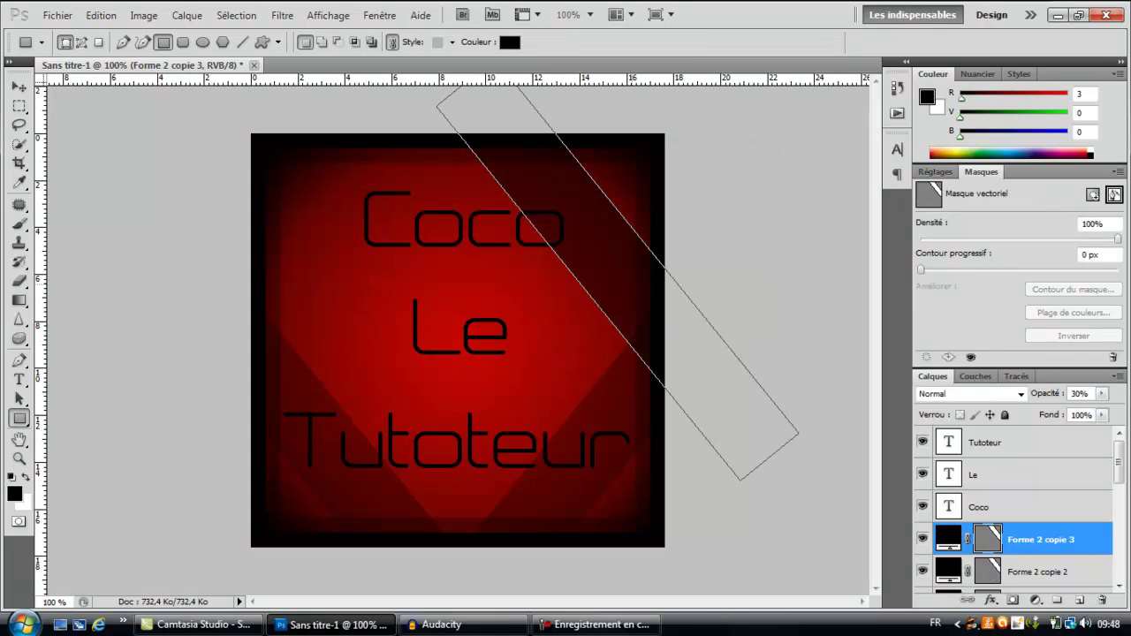
# Flip the newest band copy horizontally and place it across the image's upper-left corner, mirroring the upper-right band.
pyautogui.hotkey('ctrl', 't')
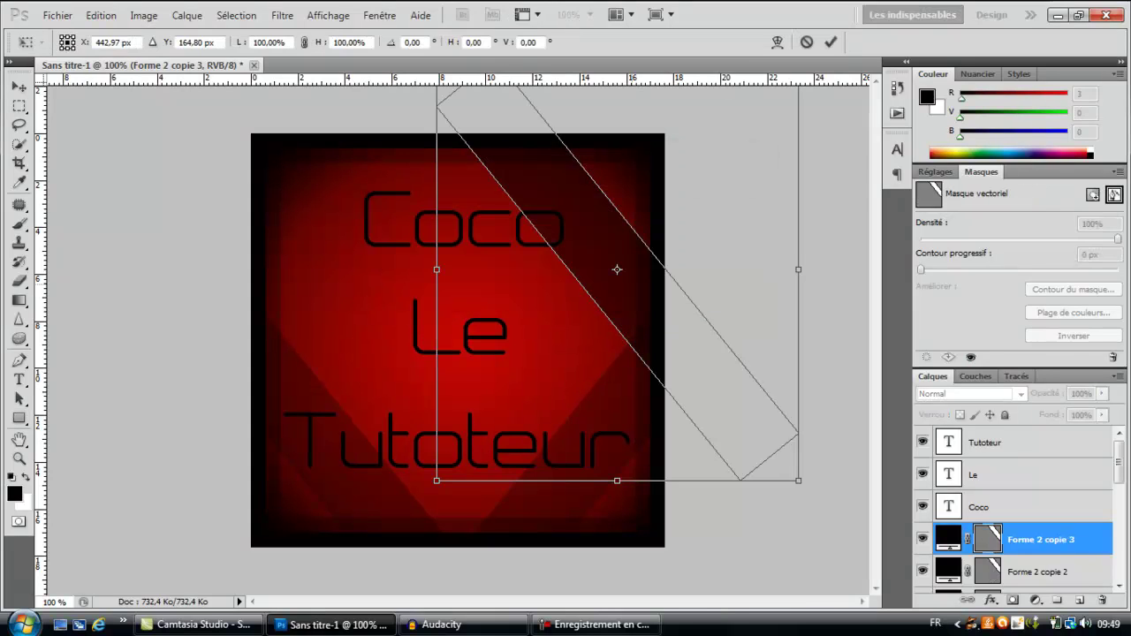
pyautogui.rightClick(631, 285)
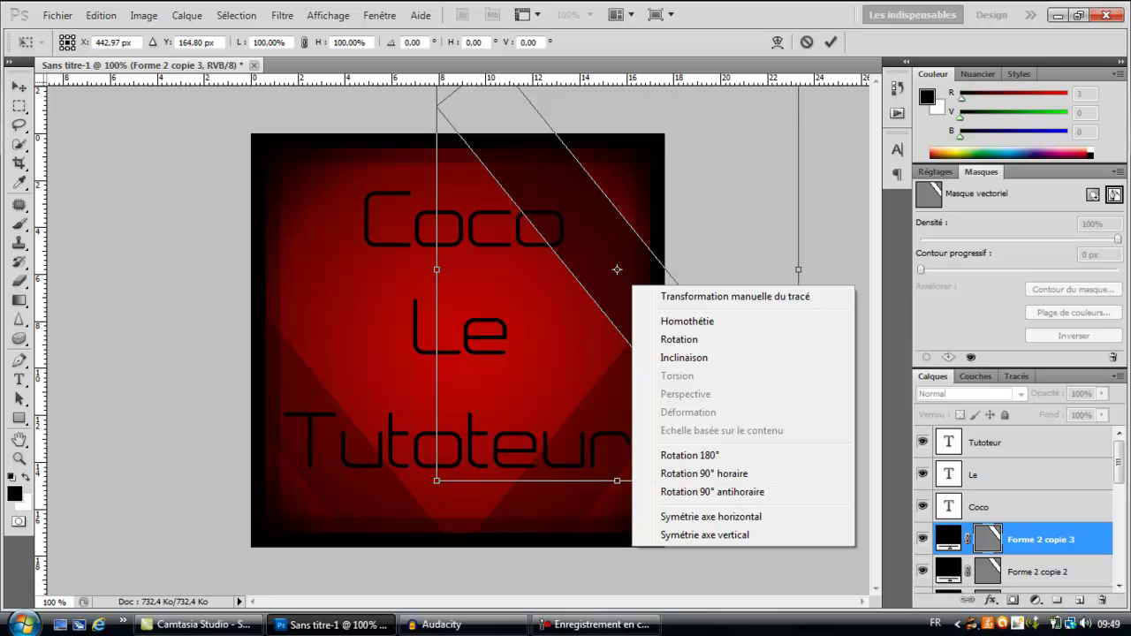
pyautogui.click(711, 516)
pyautogui.moveTo(617, 269); pyautogui.dragTo(303, 257)
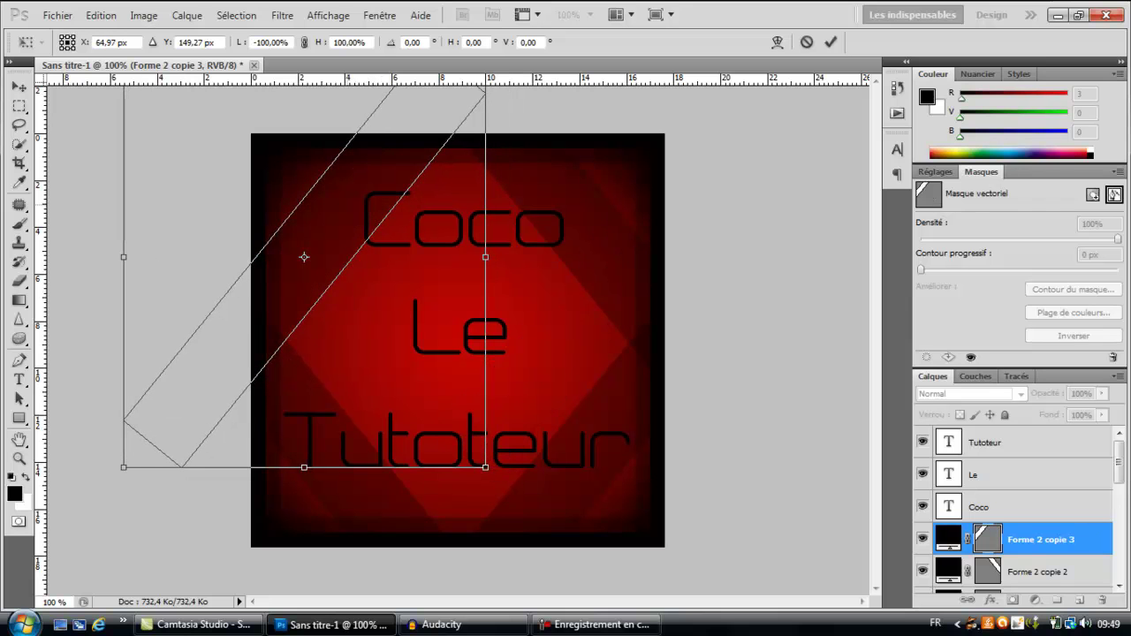
pyautogui.press('Return')
pyautogui.press('Return')
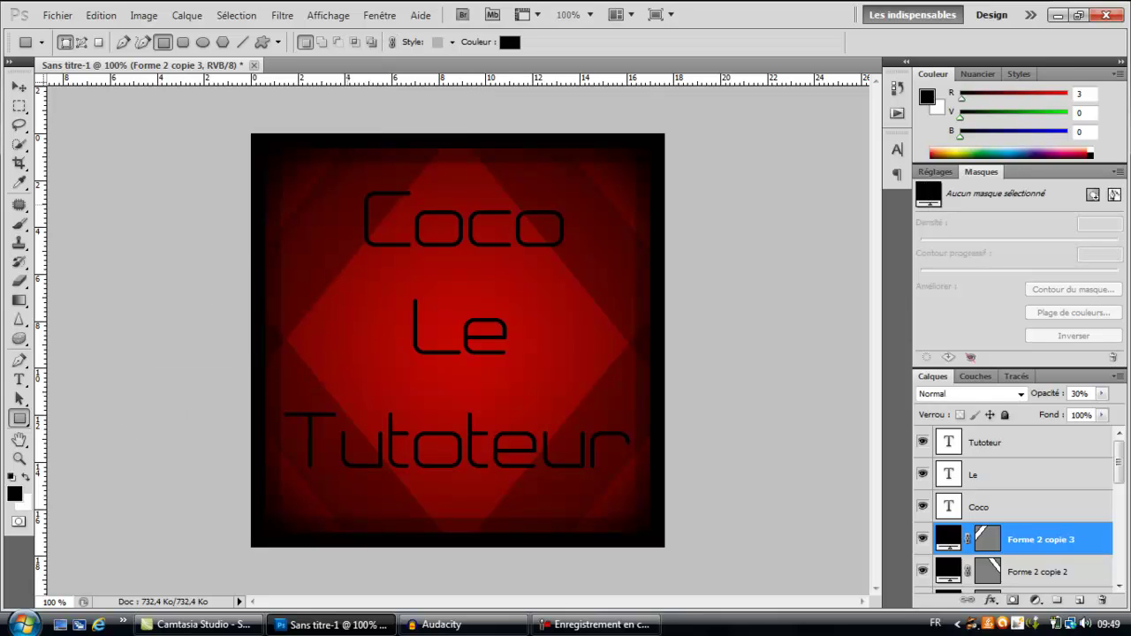